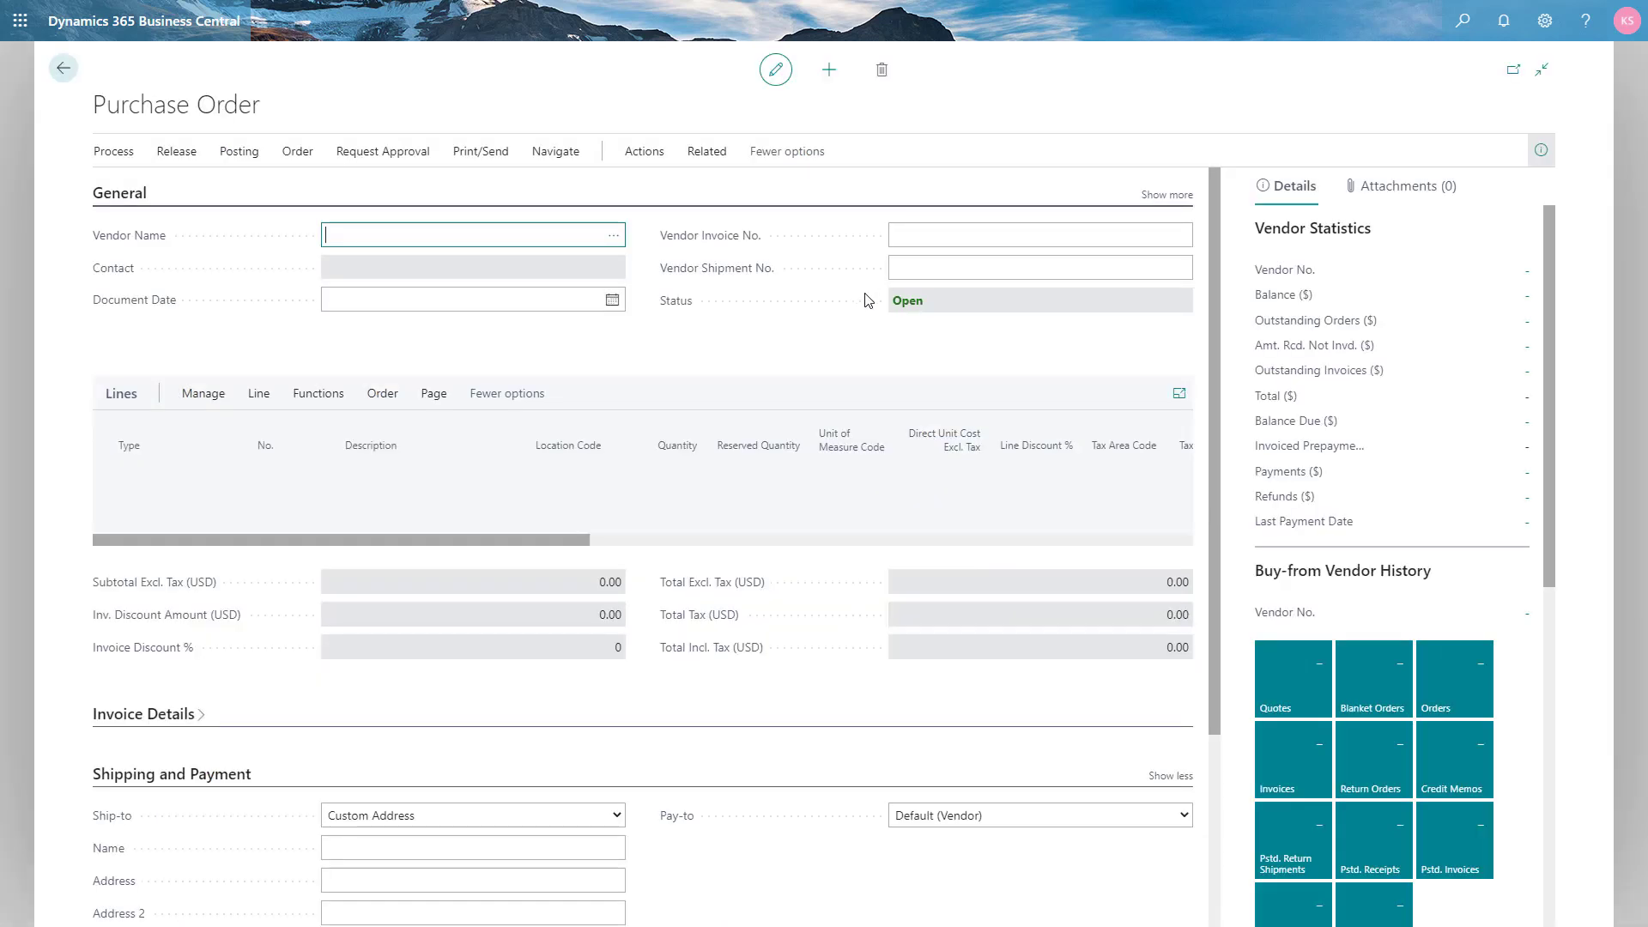
- Set the purchase order's vendor to Fabrikam, Inc. and choose item 1000, Surface Pro, for the first line
{"action": "type", "text": "10000"}
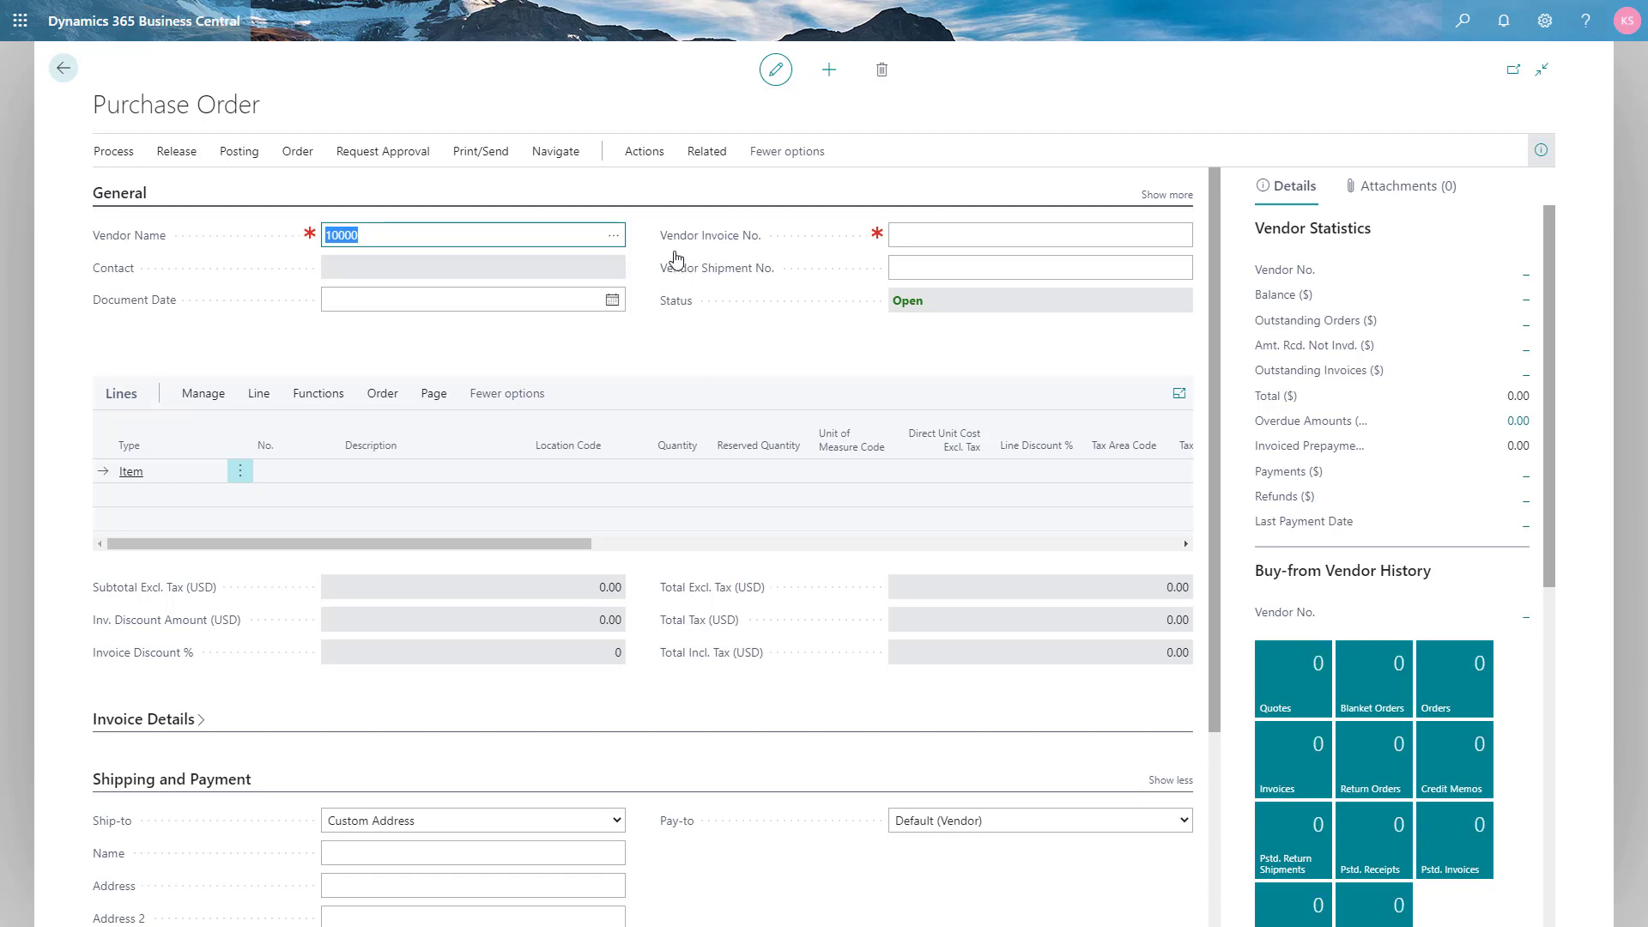
{"action": "key", "text": "Tab"}
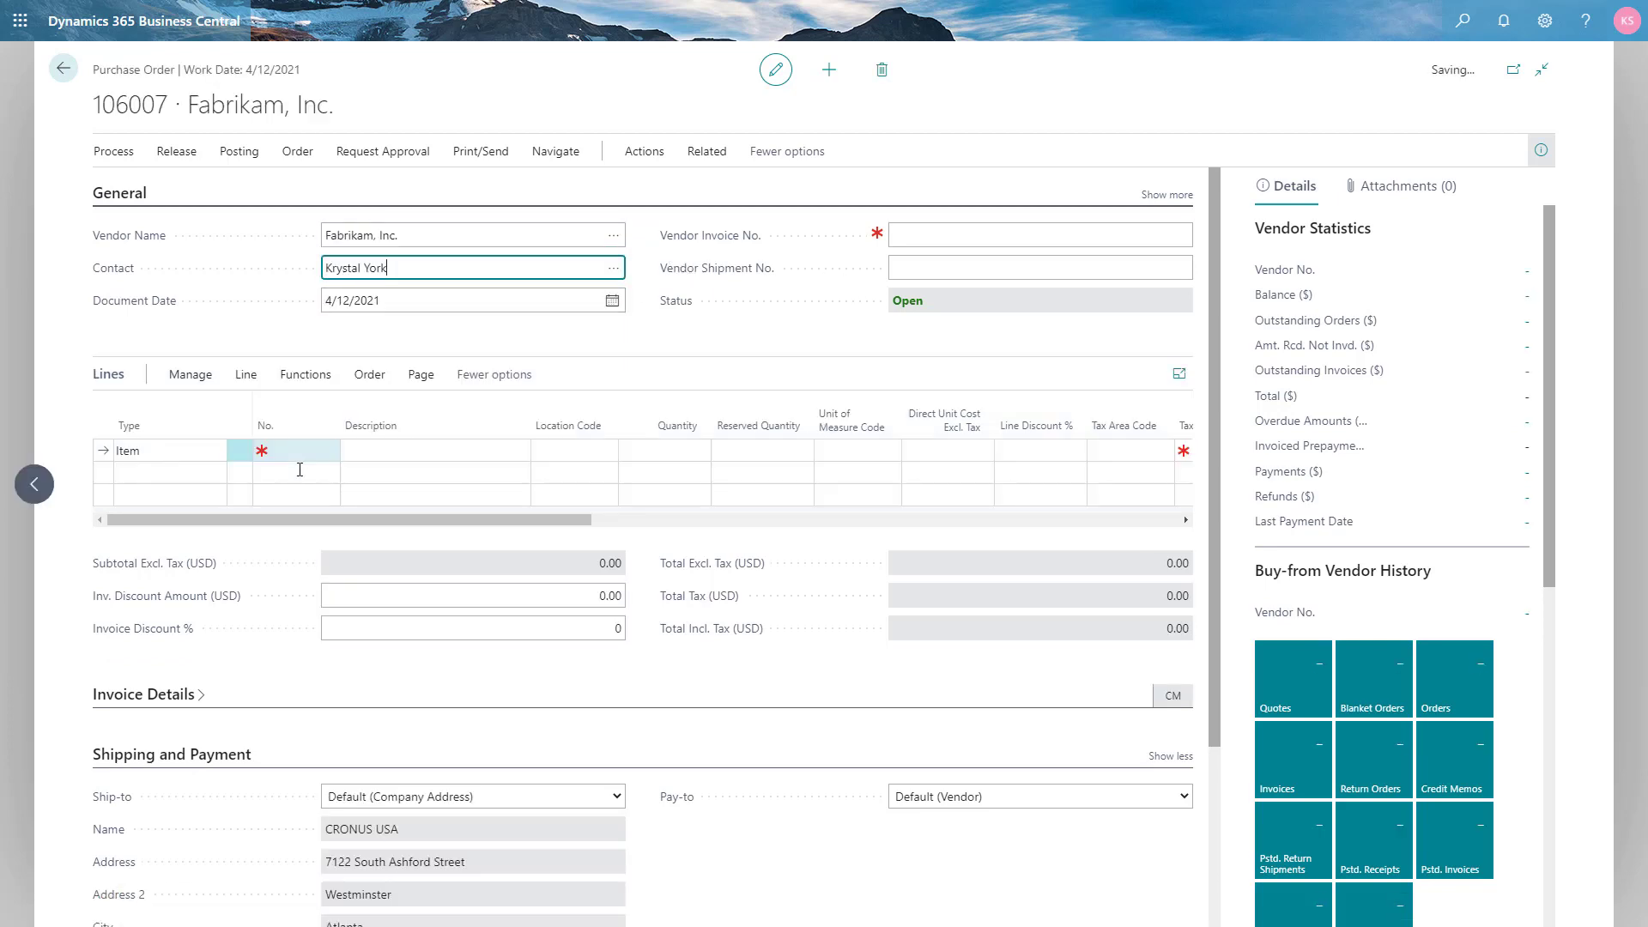
{"action": "left_click", "coordinate": [305, 450]}
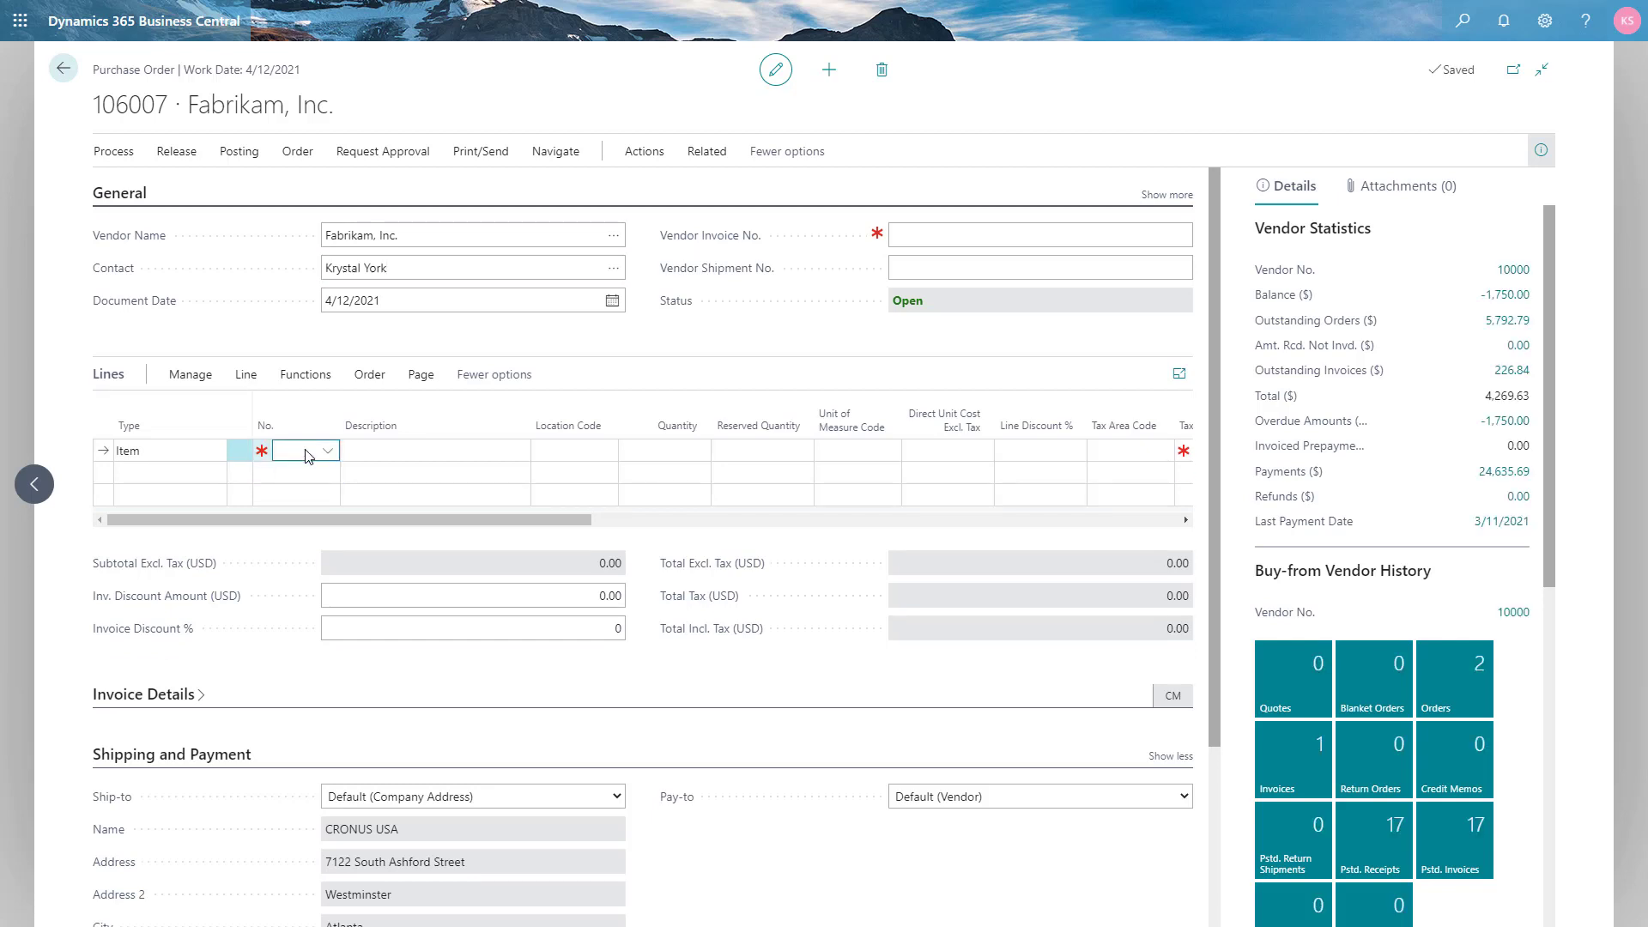
{"action": "left_click", "coordinate": [327, 450]}
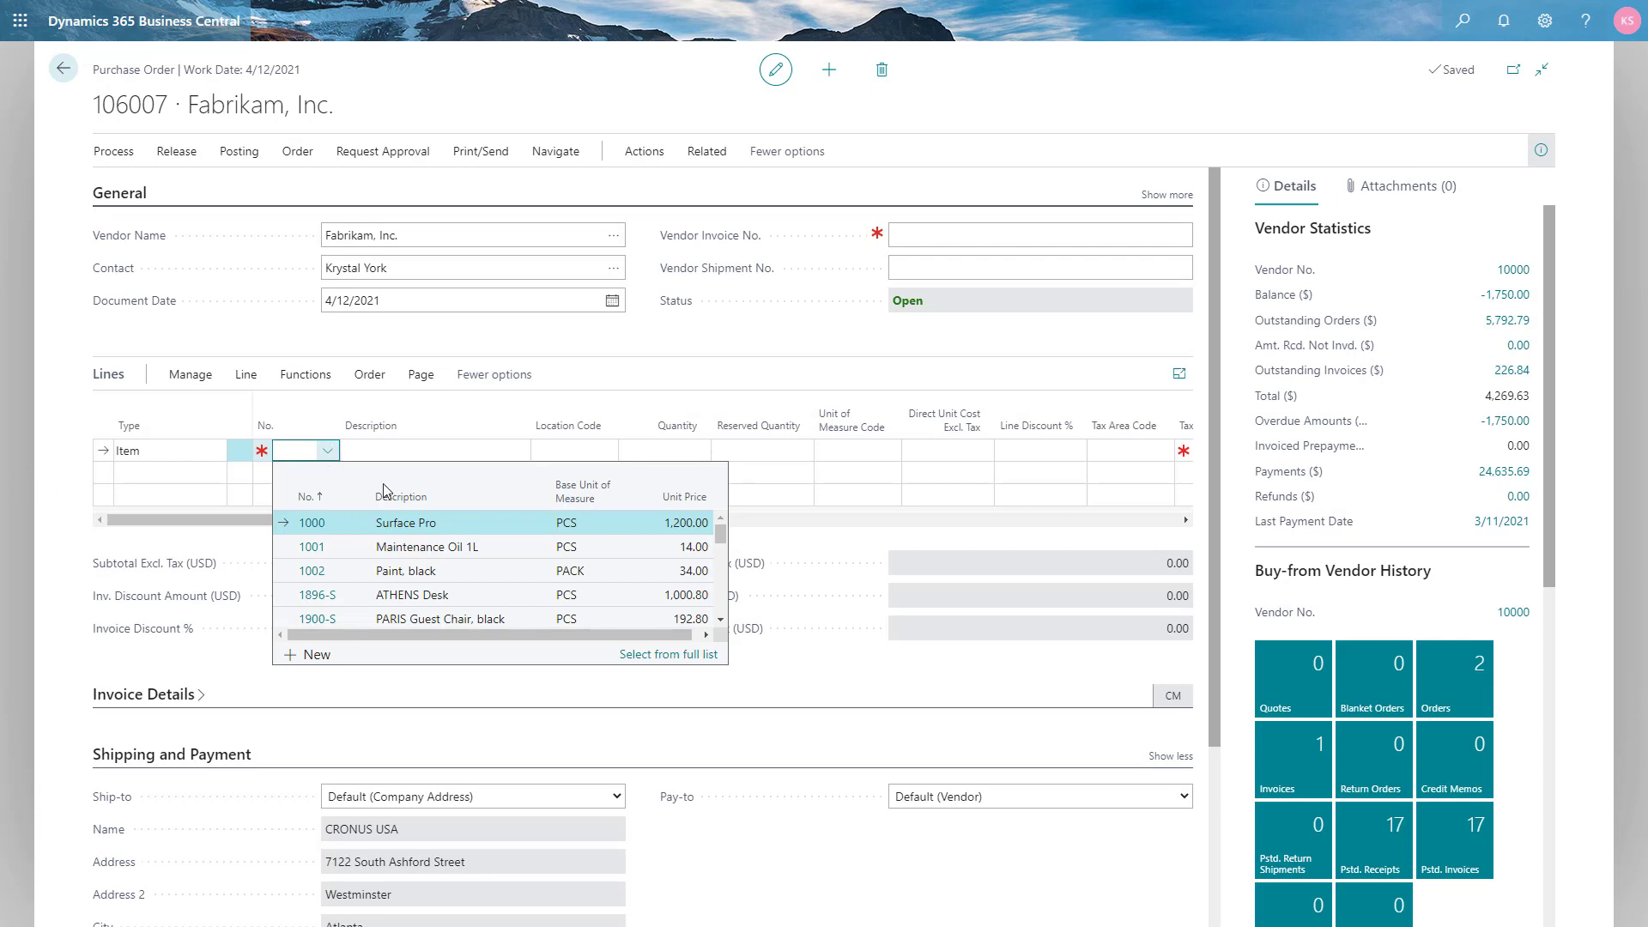
{"action": "left_click", "coordinate": [474, 523]}
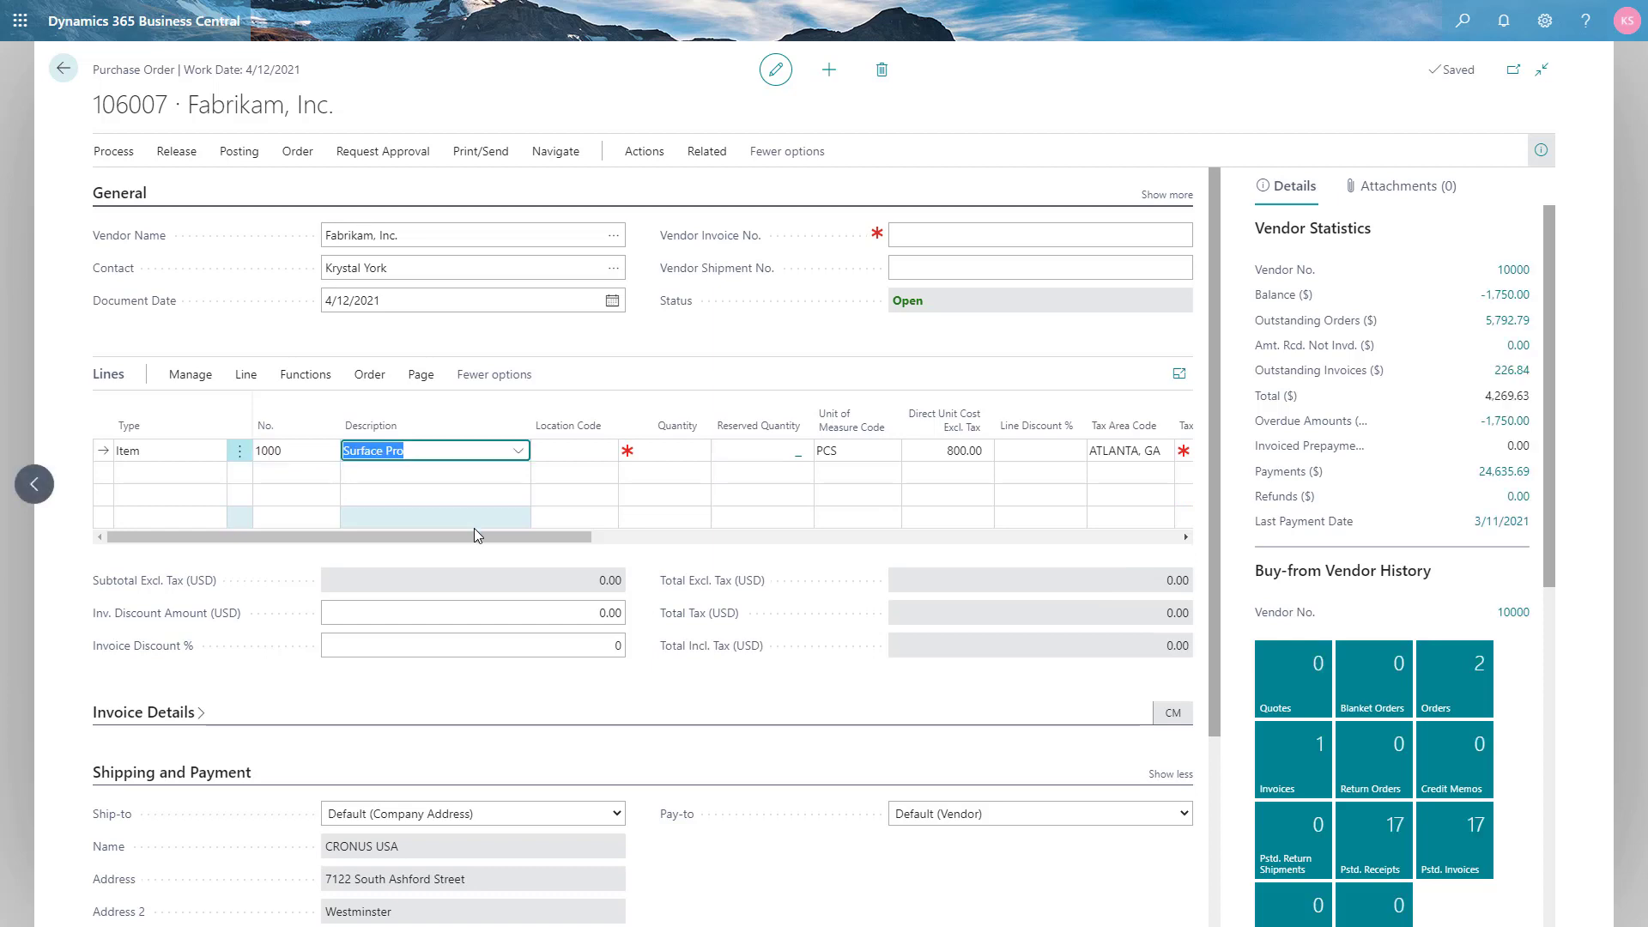
- Give the Surface Pro line the location code MAIN and a quantity of 100
{"action": "key", "text": "Tab"}
{"action": "type", "text": "m"}
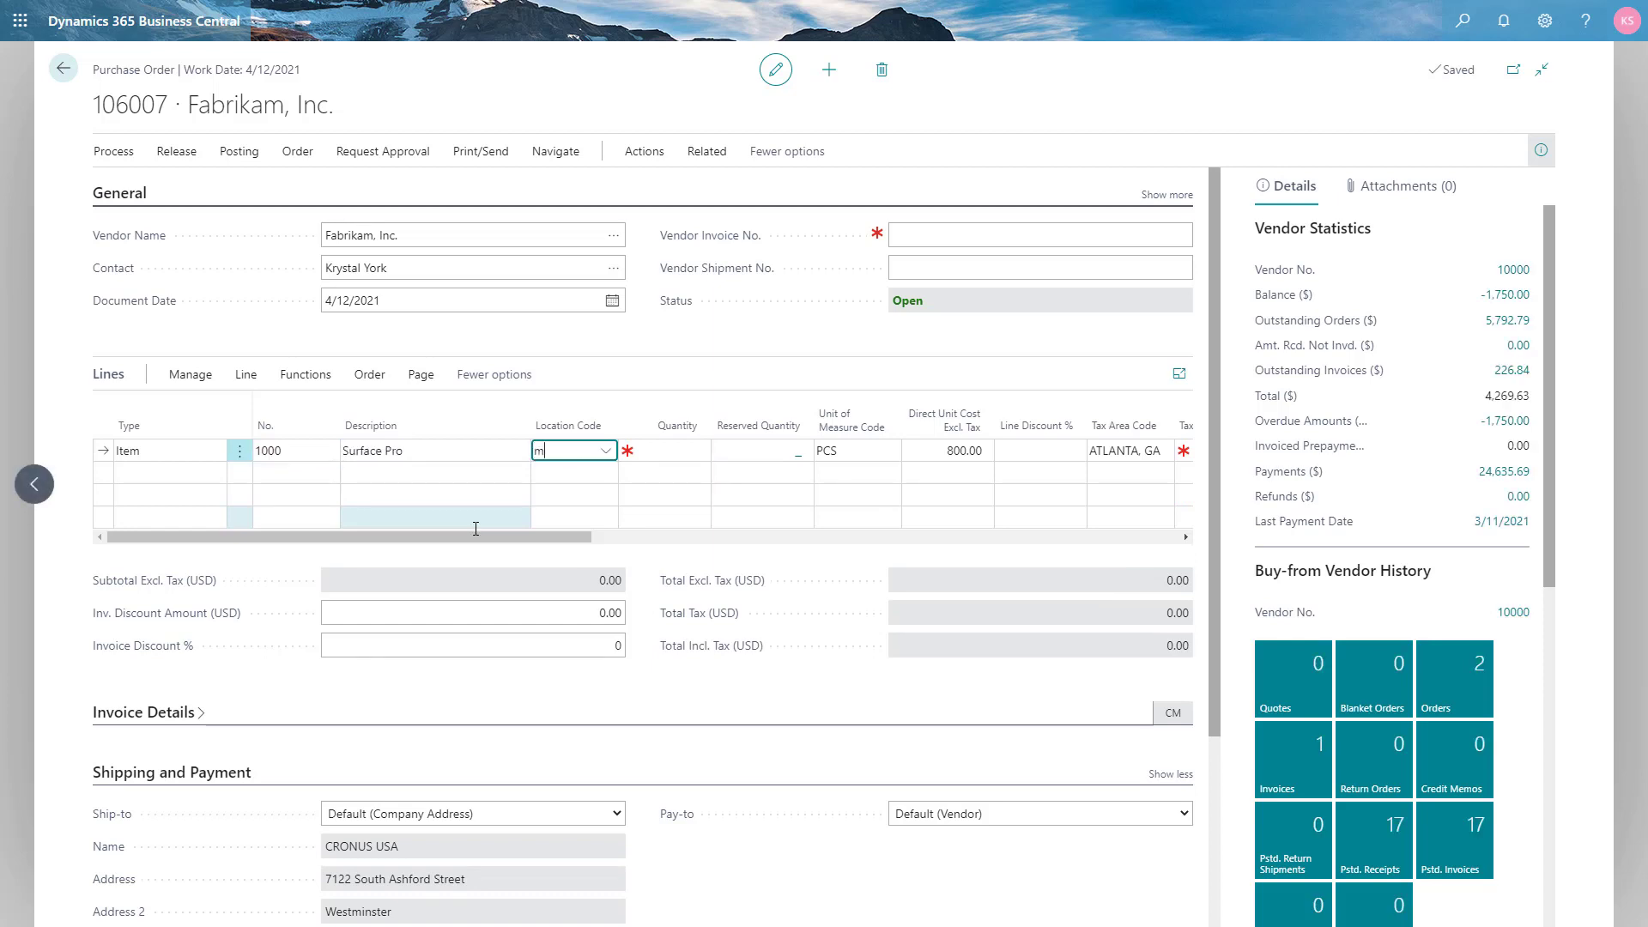
{"action": "key", "text": "Tab"}
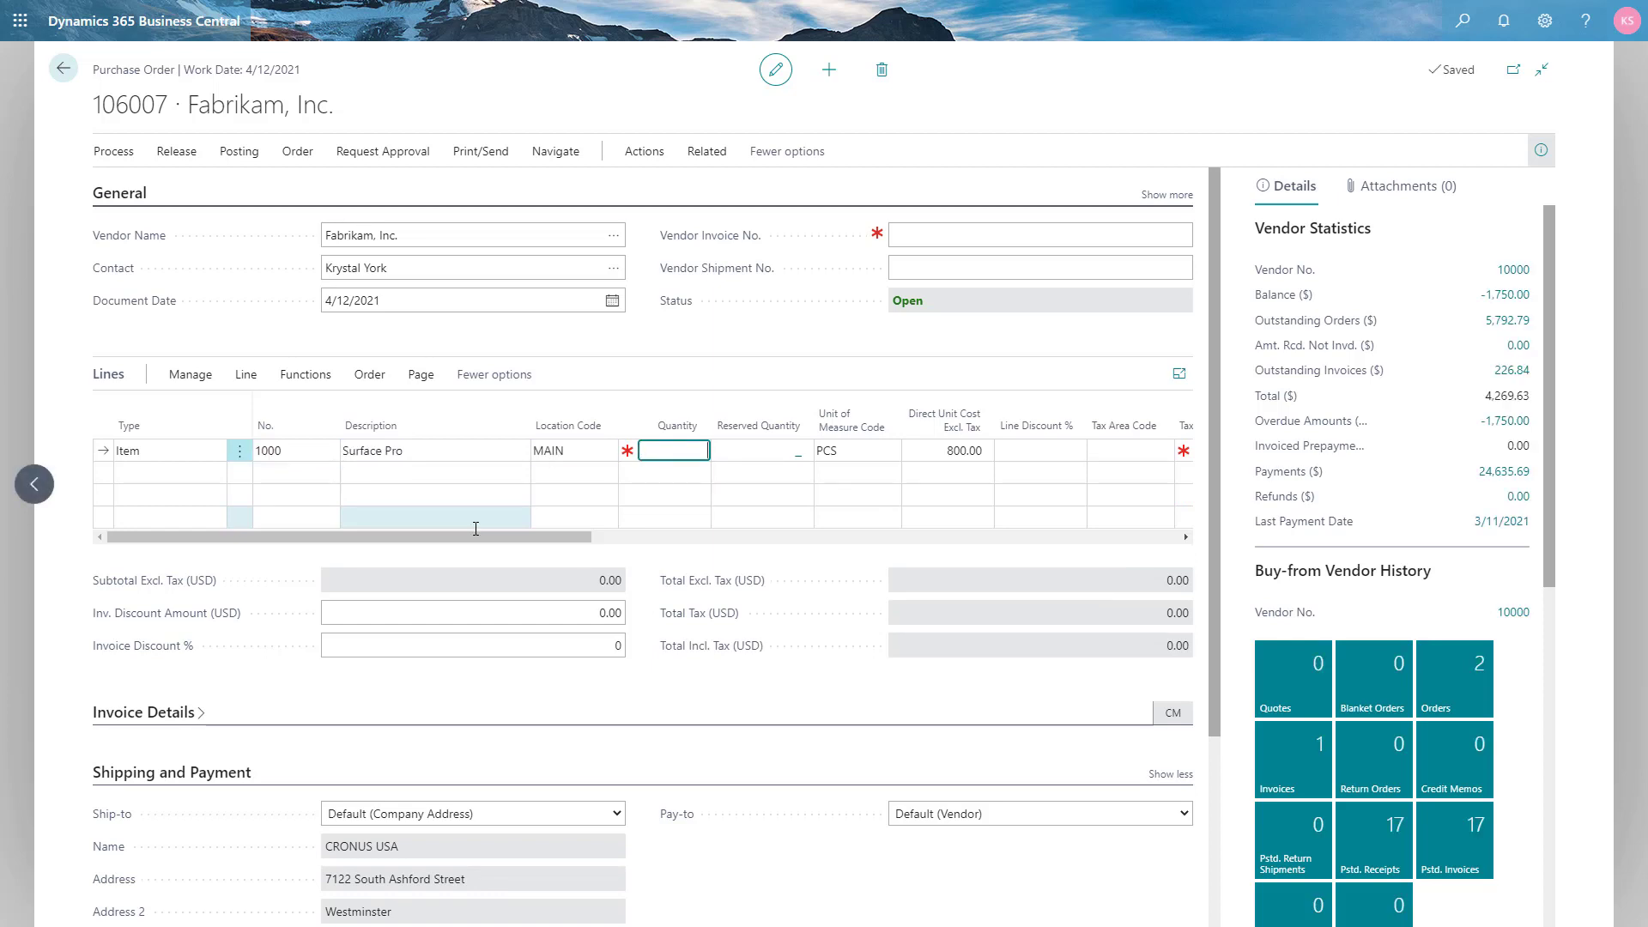
{"action": "type", "text": "100"}
{"action": "key", "text": "Tab"}
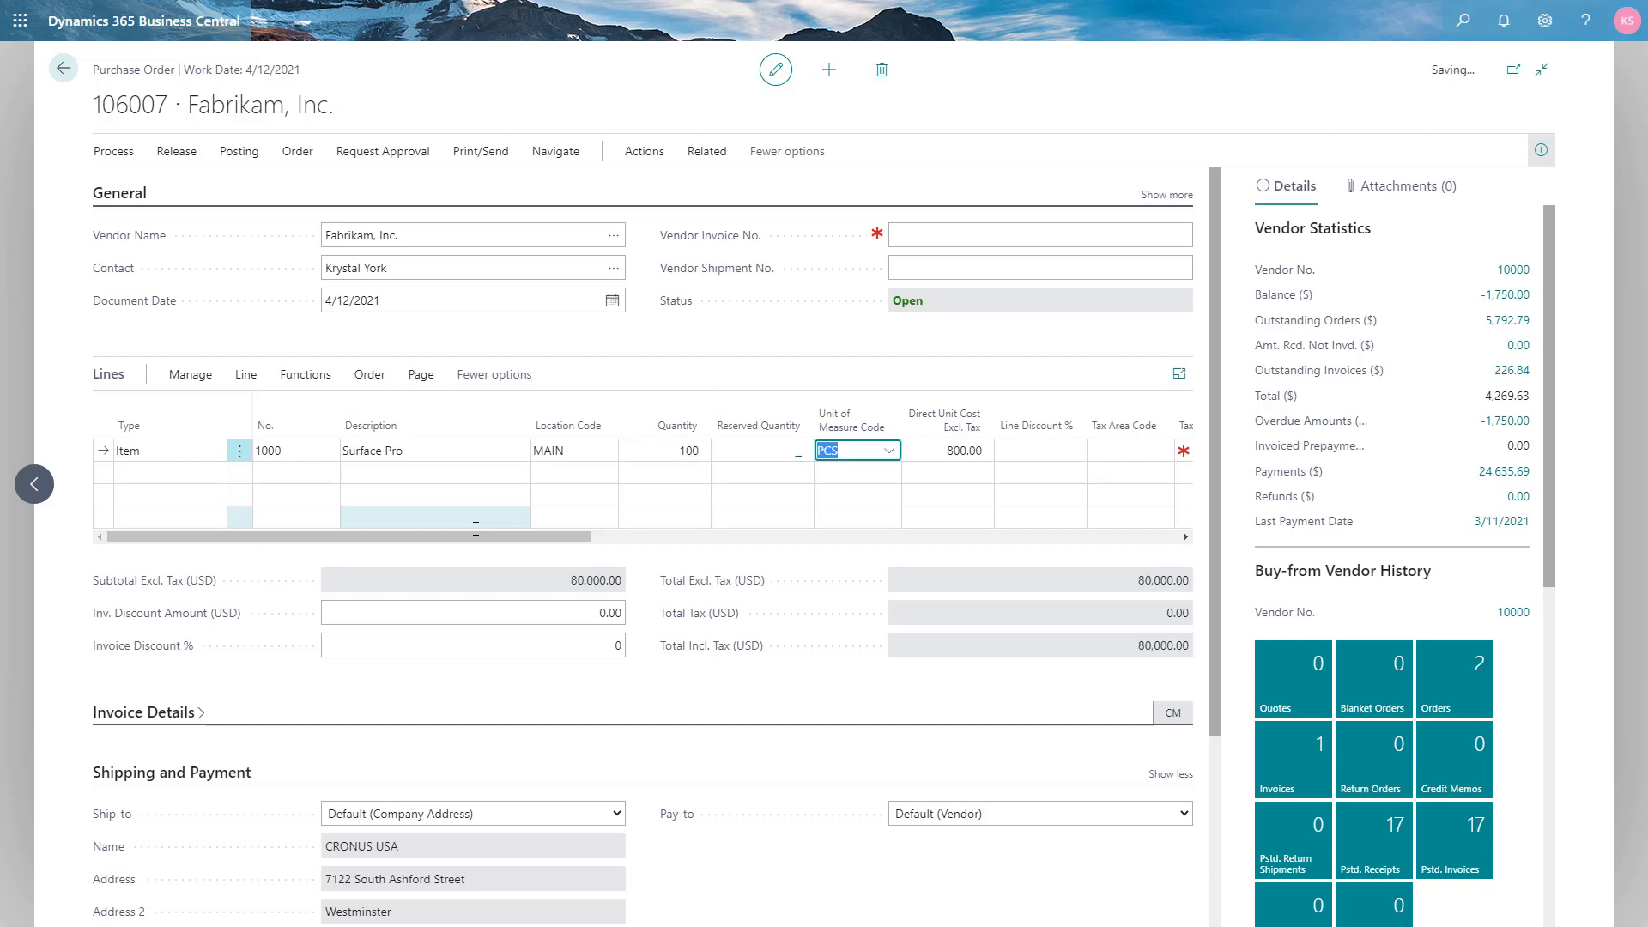
- Add a second line for item 1001, Maintenance Oil 1L, with location code MAIN and quantity 1000
{"action": "left_click", "coordinate": [307, 475]}
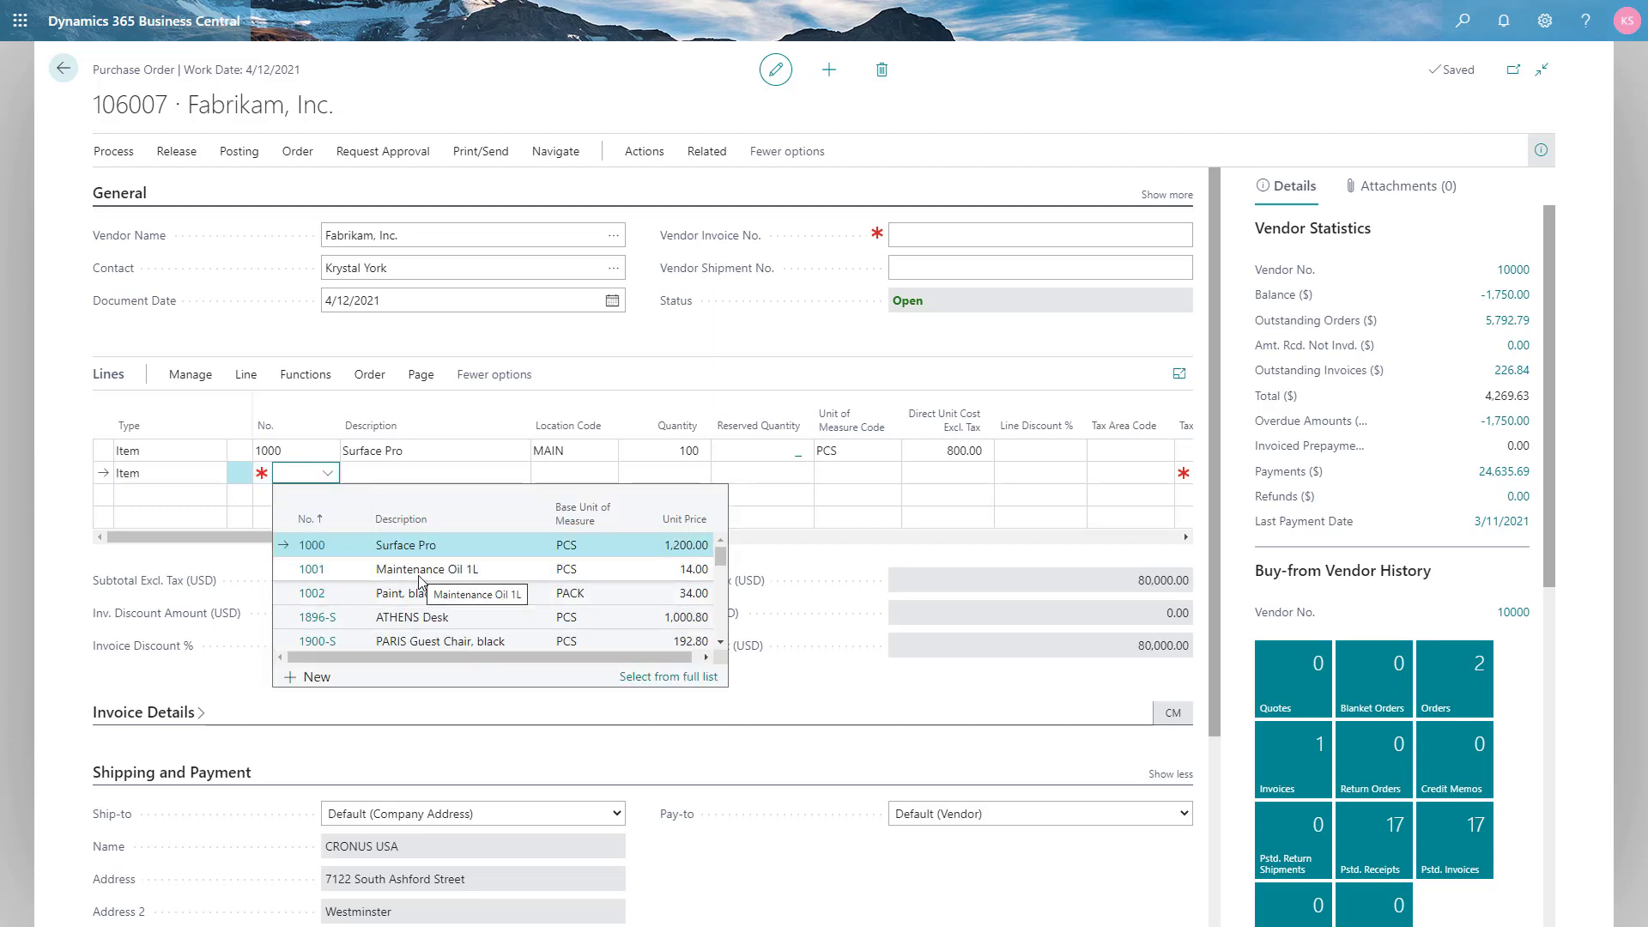
{"action": "left_click", "coordinate": [415, 573]}
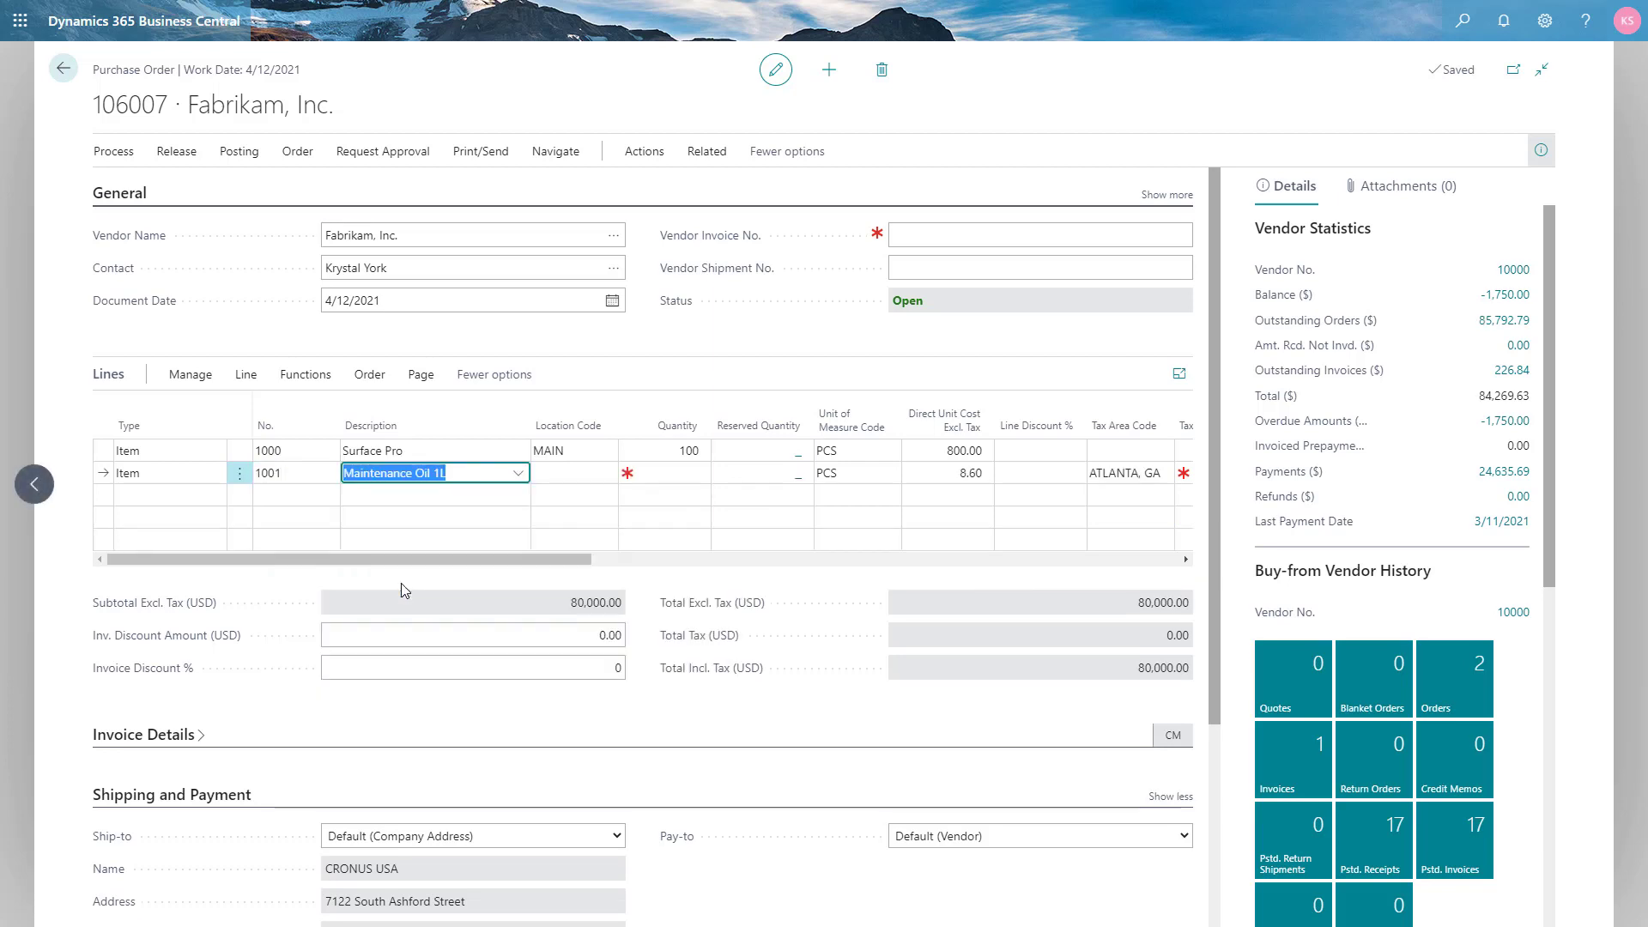
{"action": "key", "text": "Tab"}
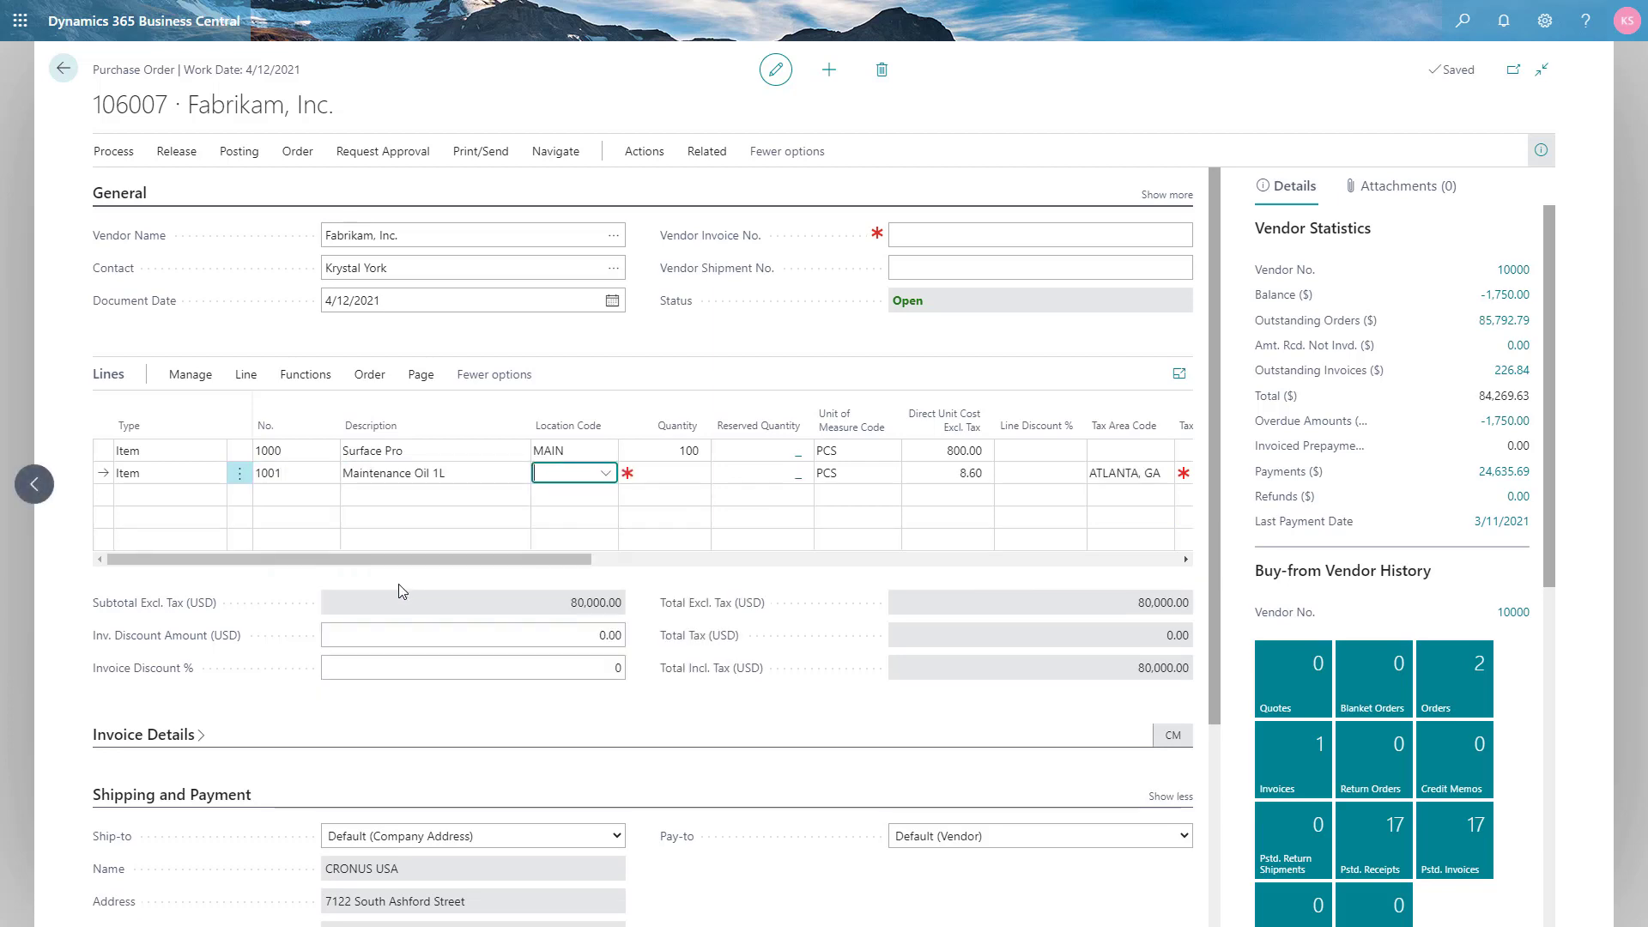
{"action": "type", "text": "MAIN"}
{"action": "key", "text": "Tab"}
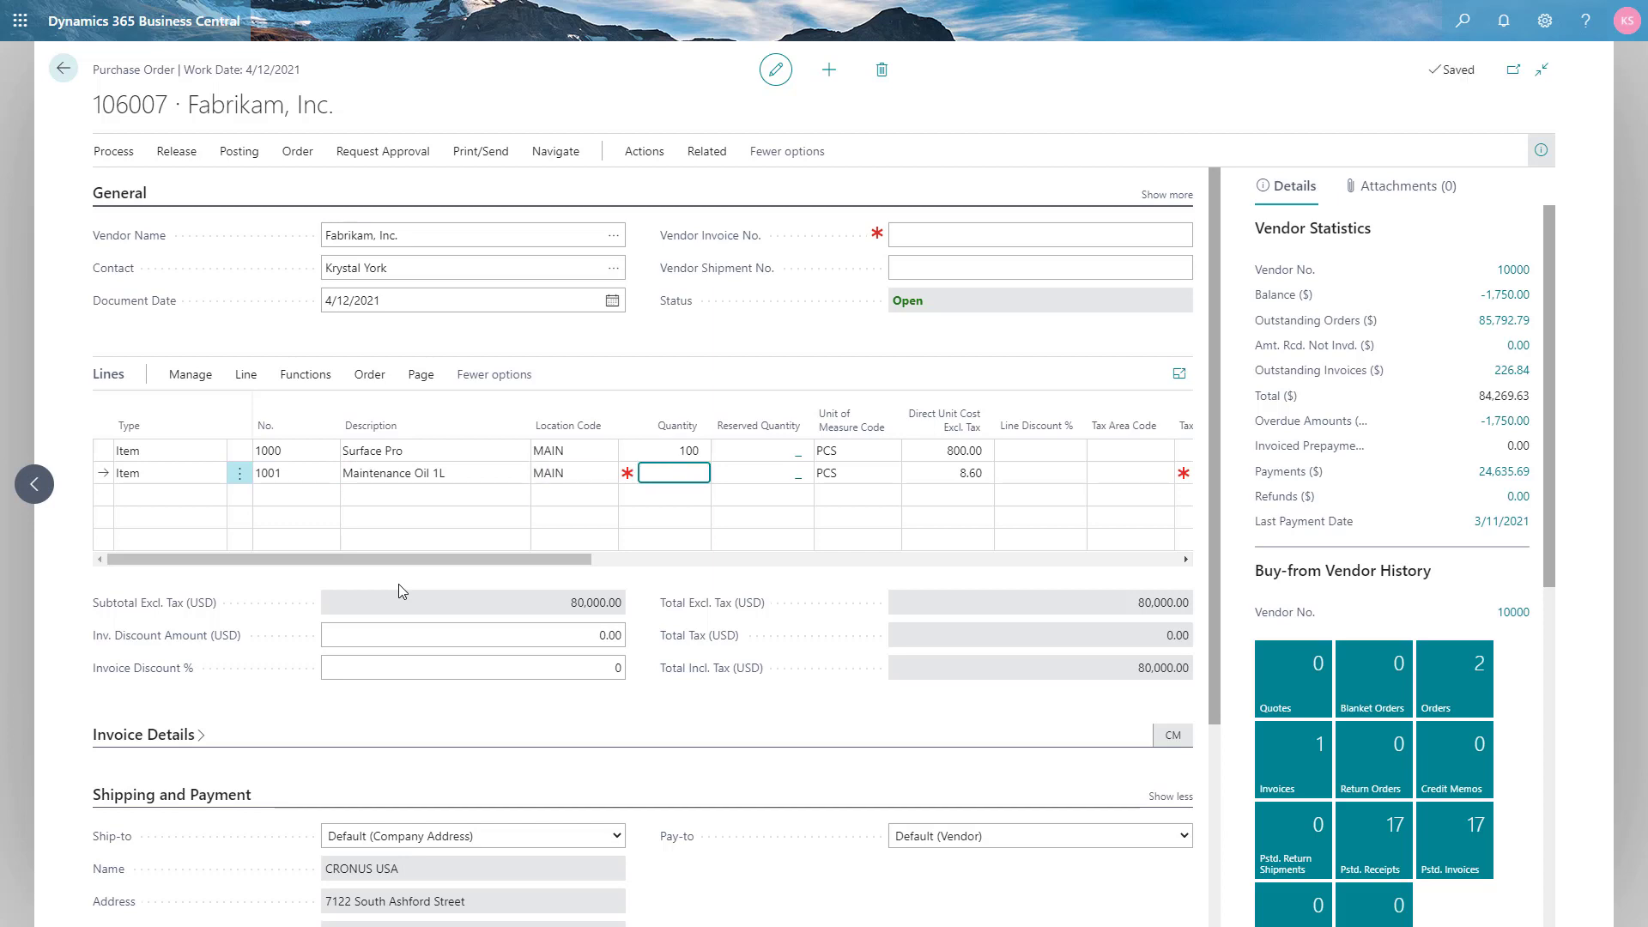
{"action": "type", "text": "1000"}
{"action": "key", "text": "Tab"}
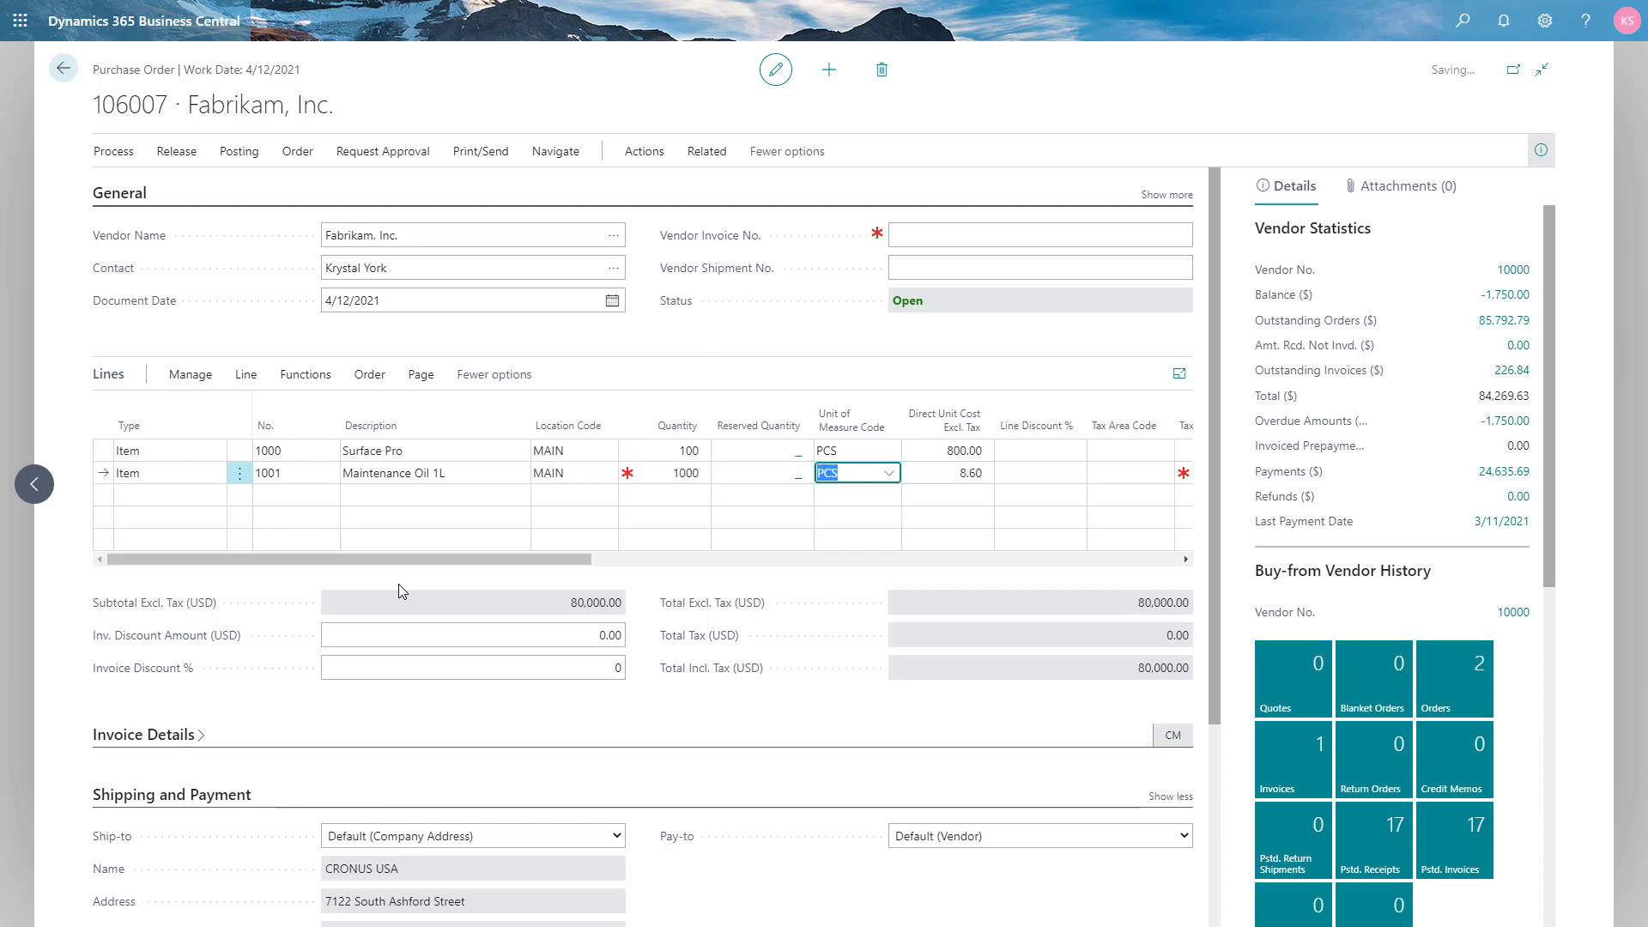
- Add a third line for item 1002, Paint, black, with location code MAIN and quantity 400
{"action": "left_click", "coordinate": [293, 496]}
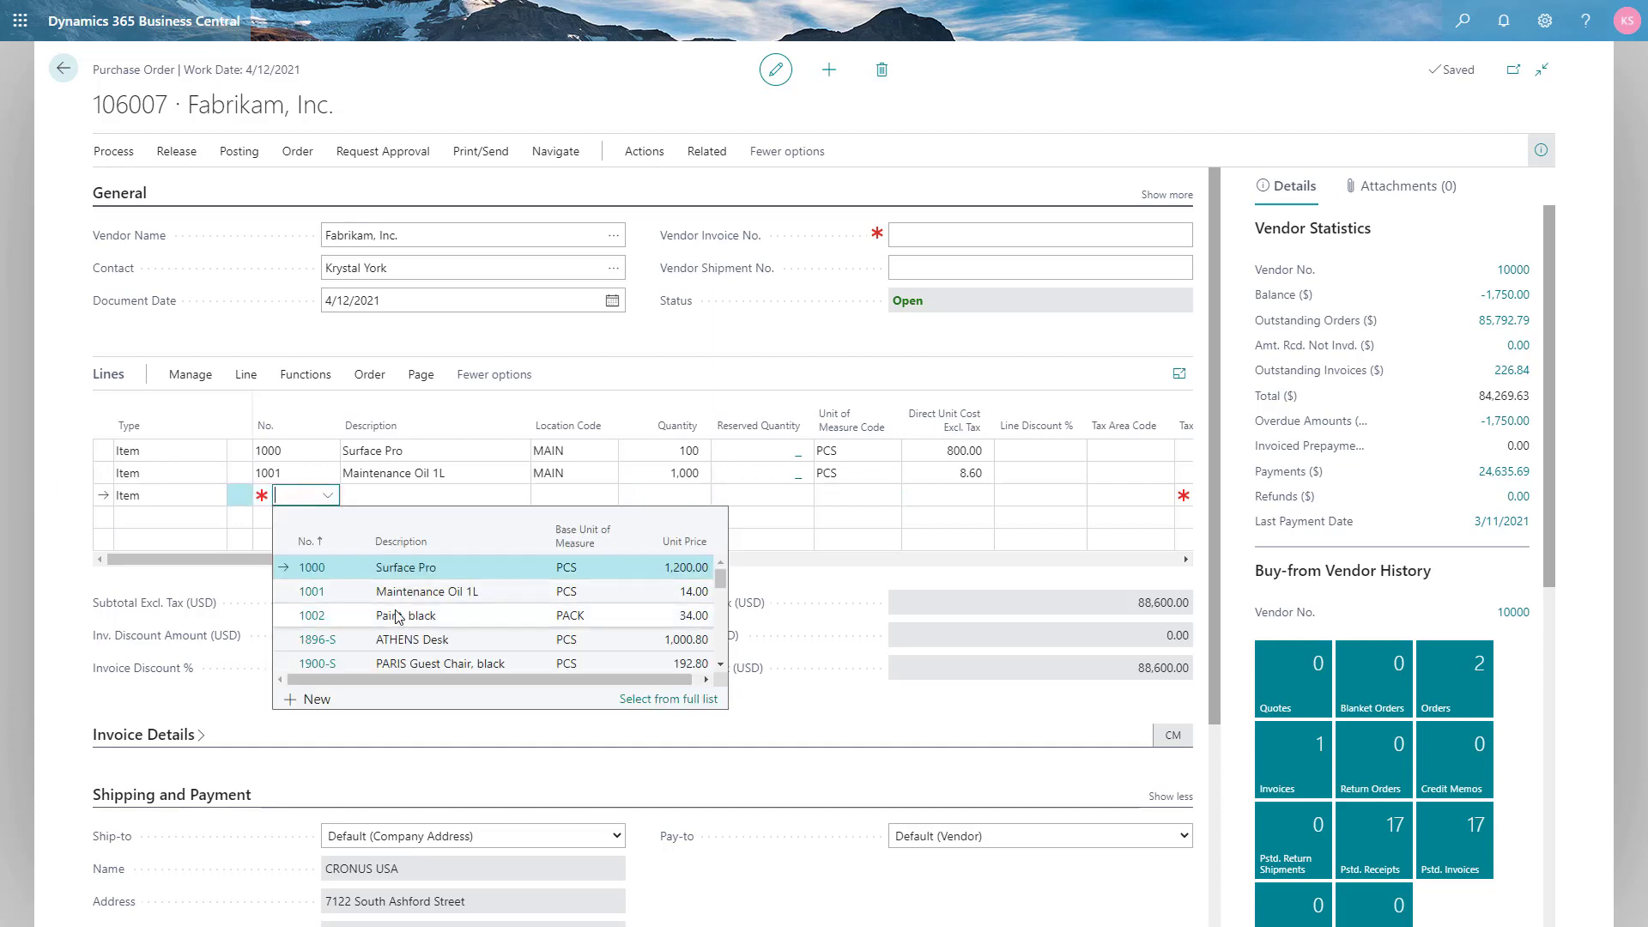
{"action": "left_click", "coordinate": [398, 615]}
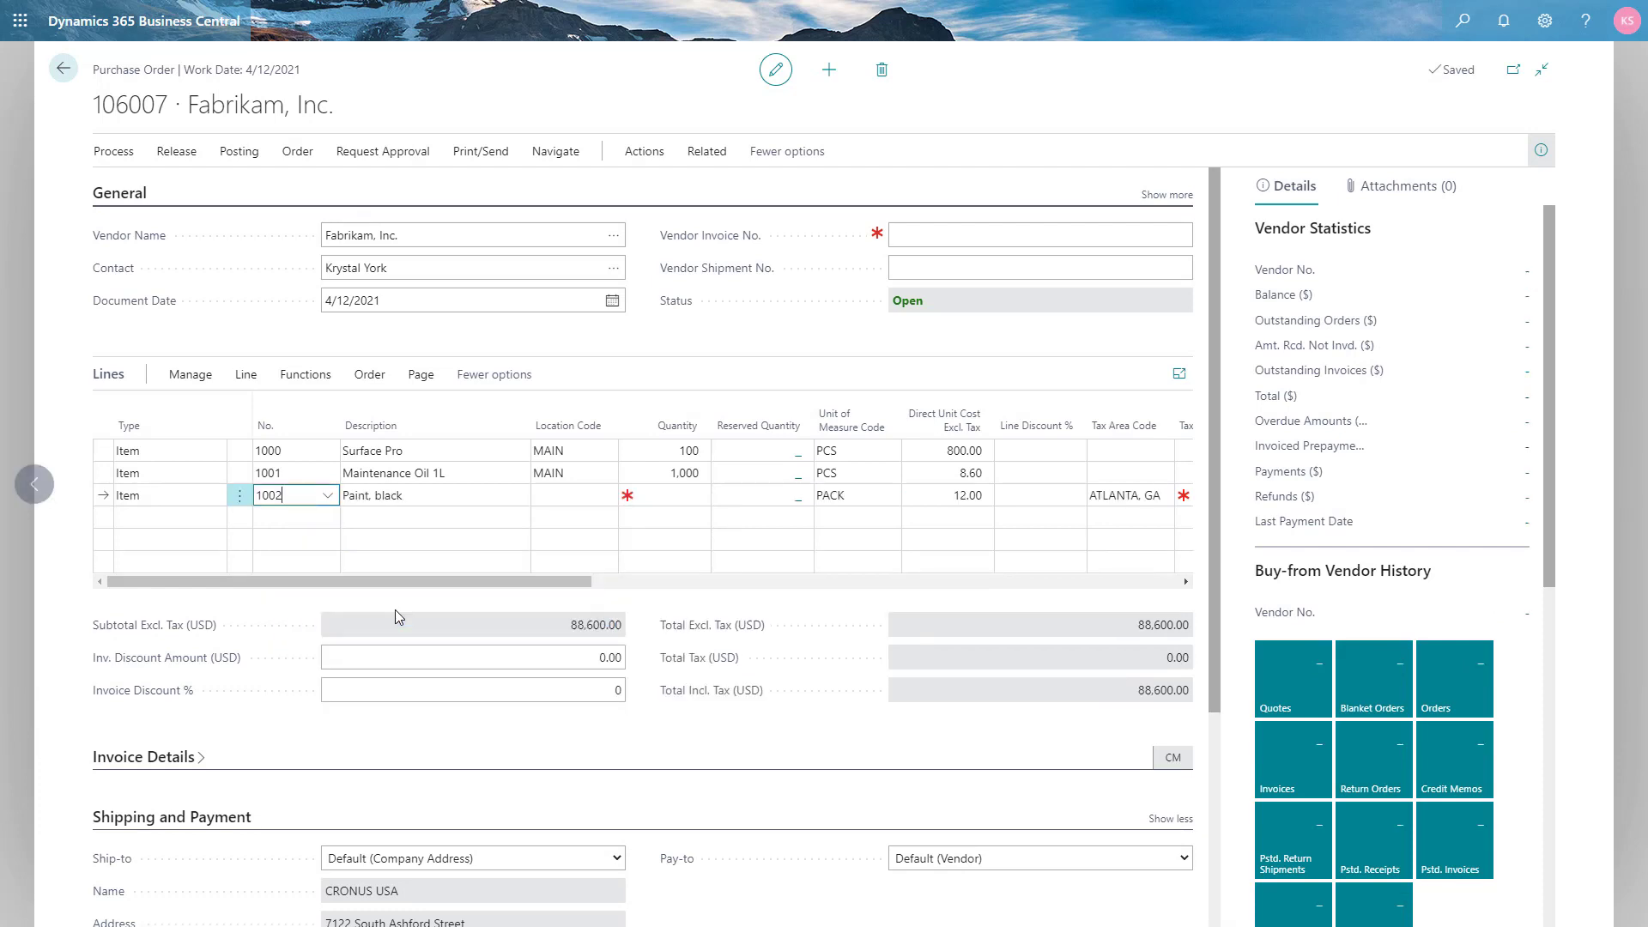
{"action": "key", "text": "Tab"}
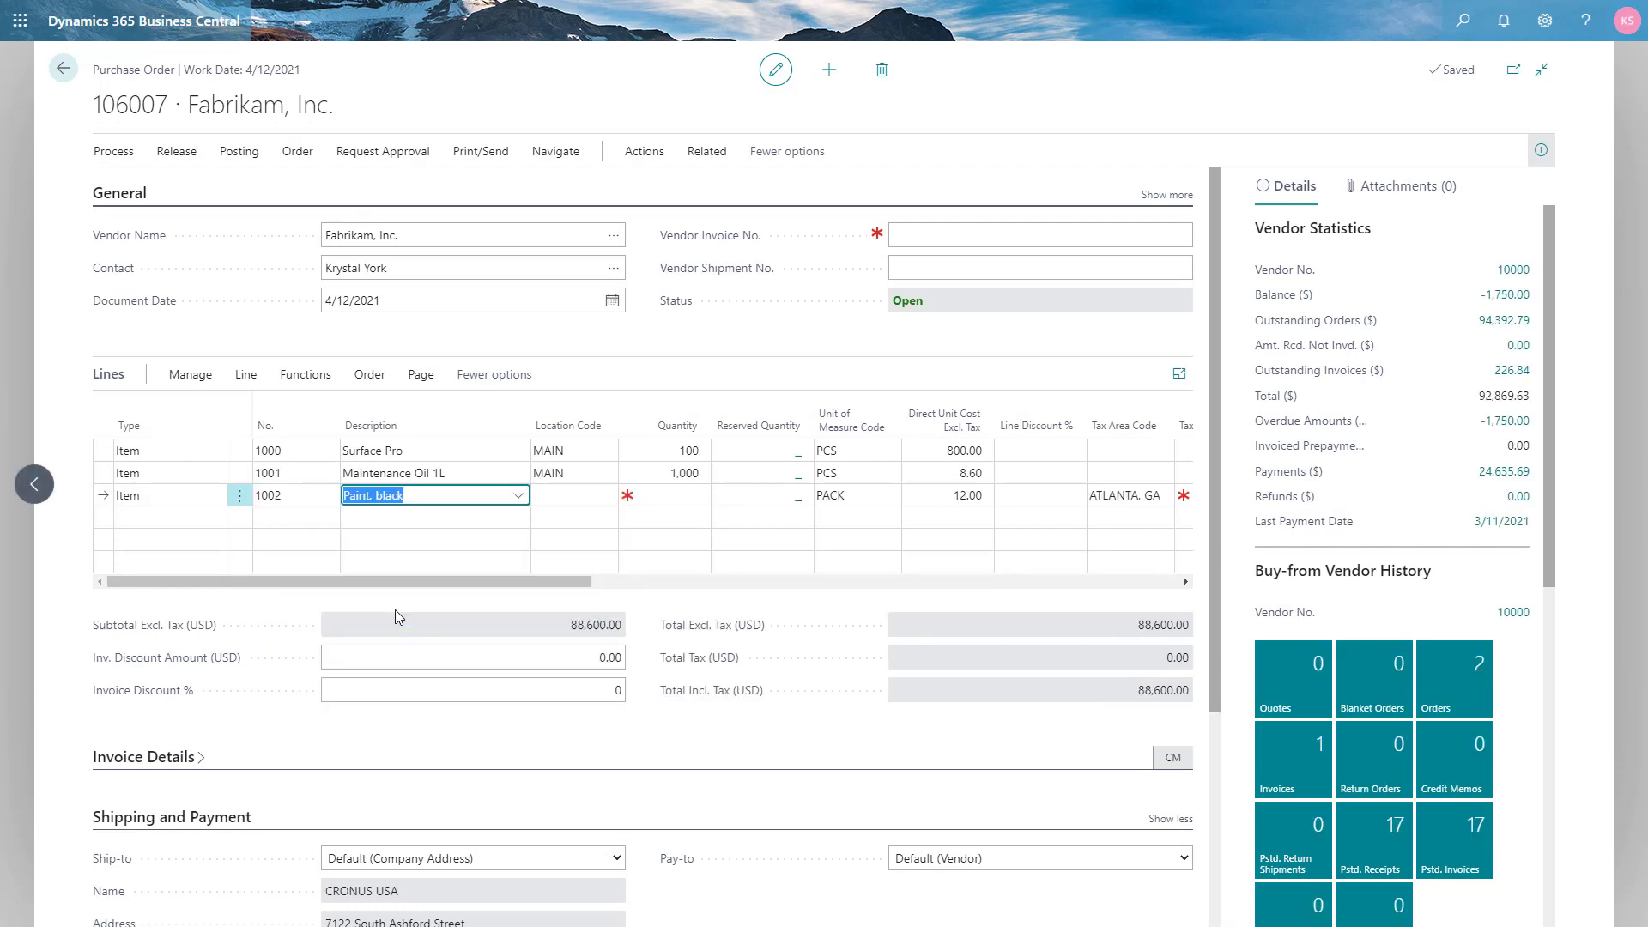
{"action": "key", "text": "Tab"}
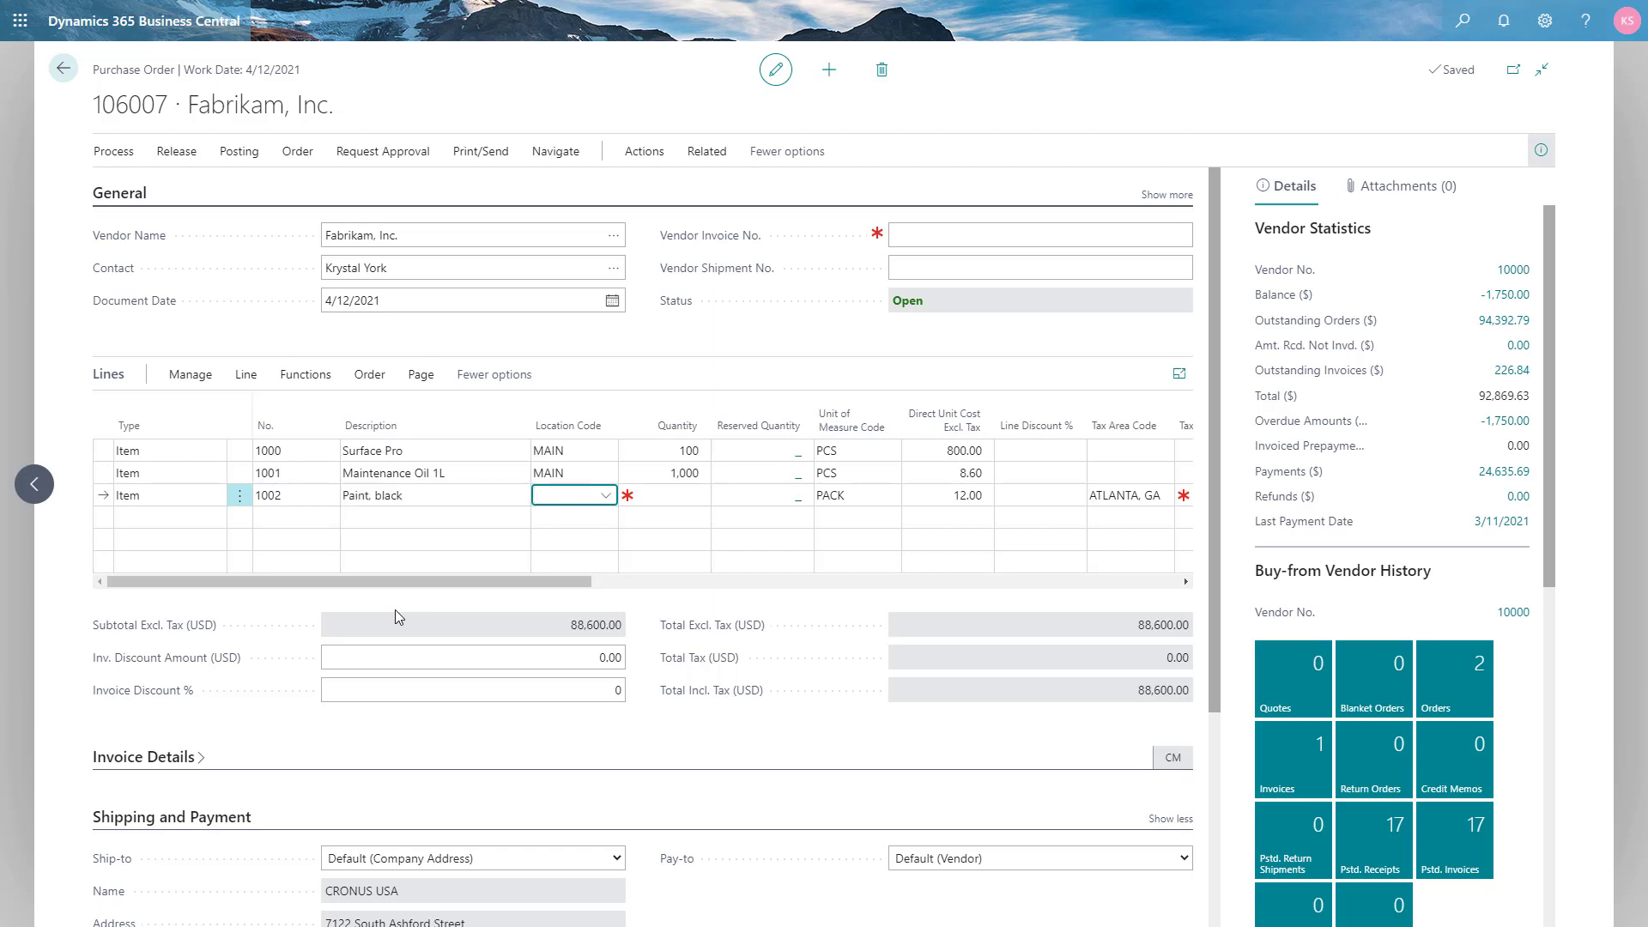
{"action": "type", "text": "ma"}
{"action": "key", "text": "Tab"}
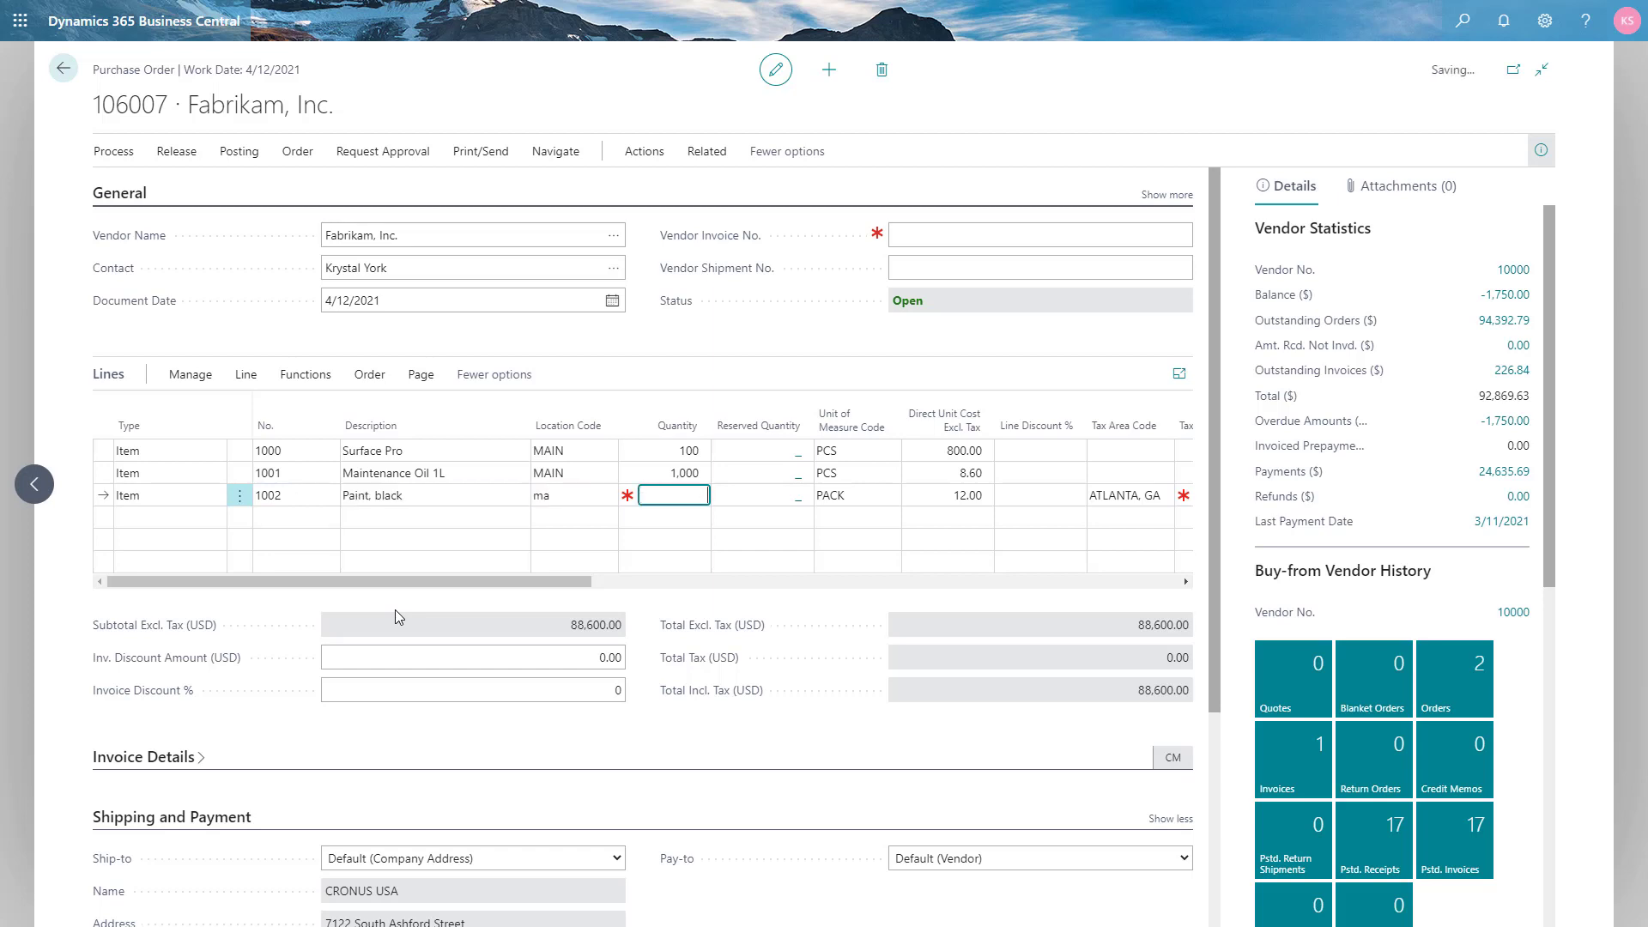
{"action": "type", "text": "400"}
{"action": "key", "text": "Tab"}
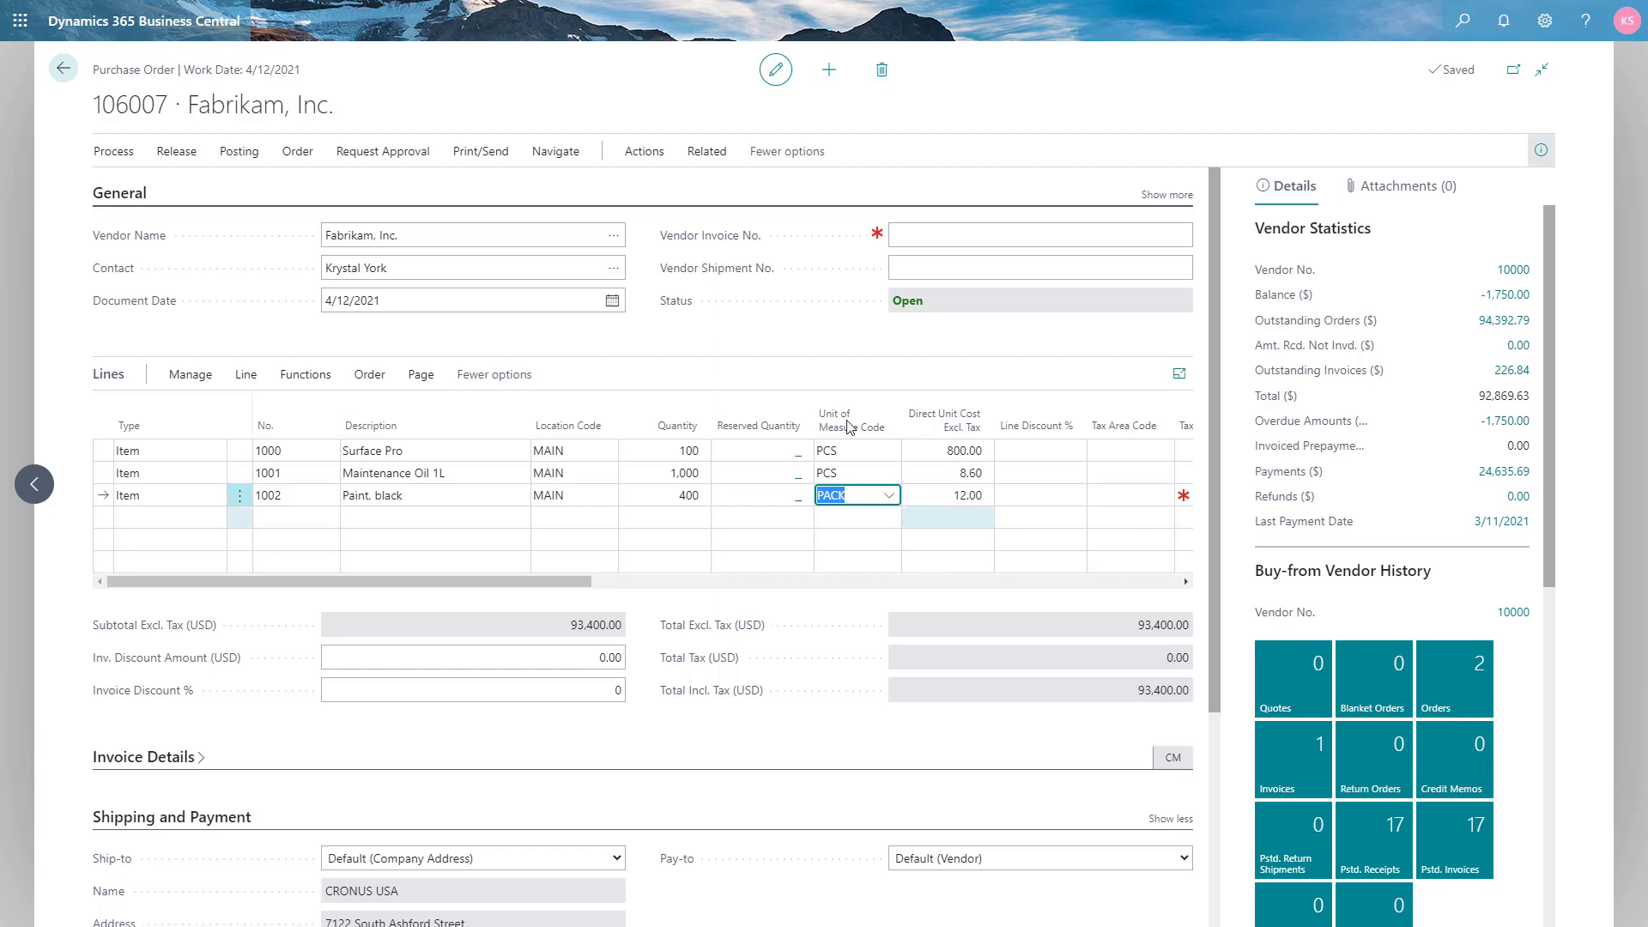
- Try to post the purchase order as Receive only, and return to the order
{"action": "left_click", "coordinate": [249, 163]}
{"action": "left_click", "coordinate": [138, 187]}
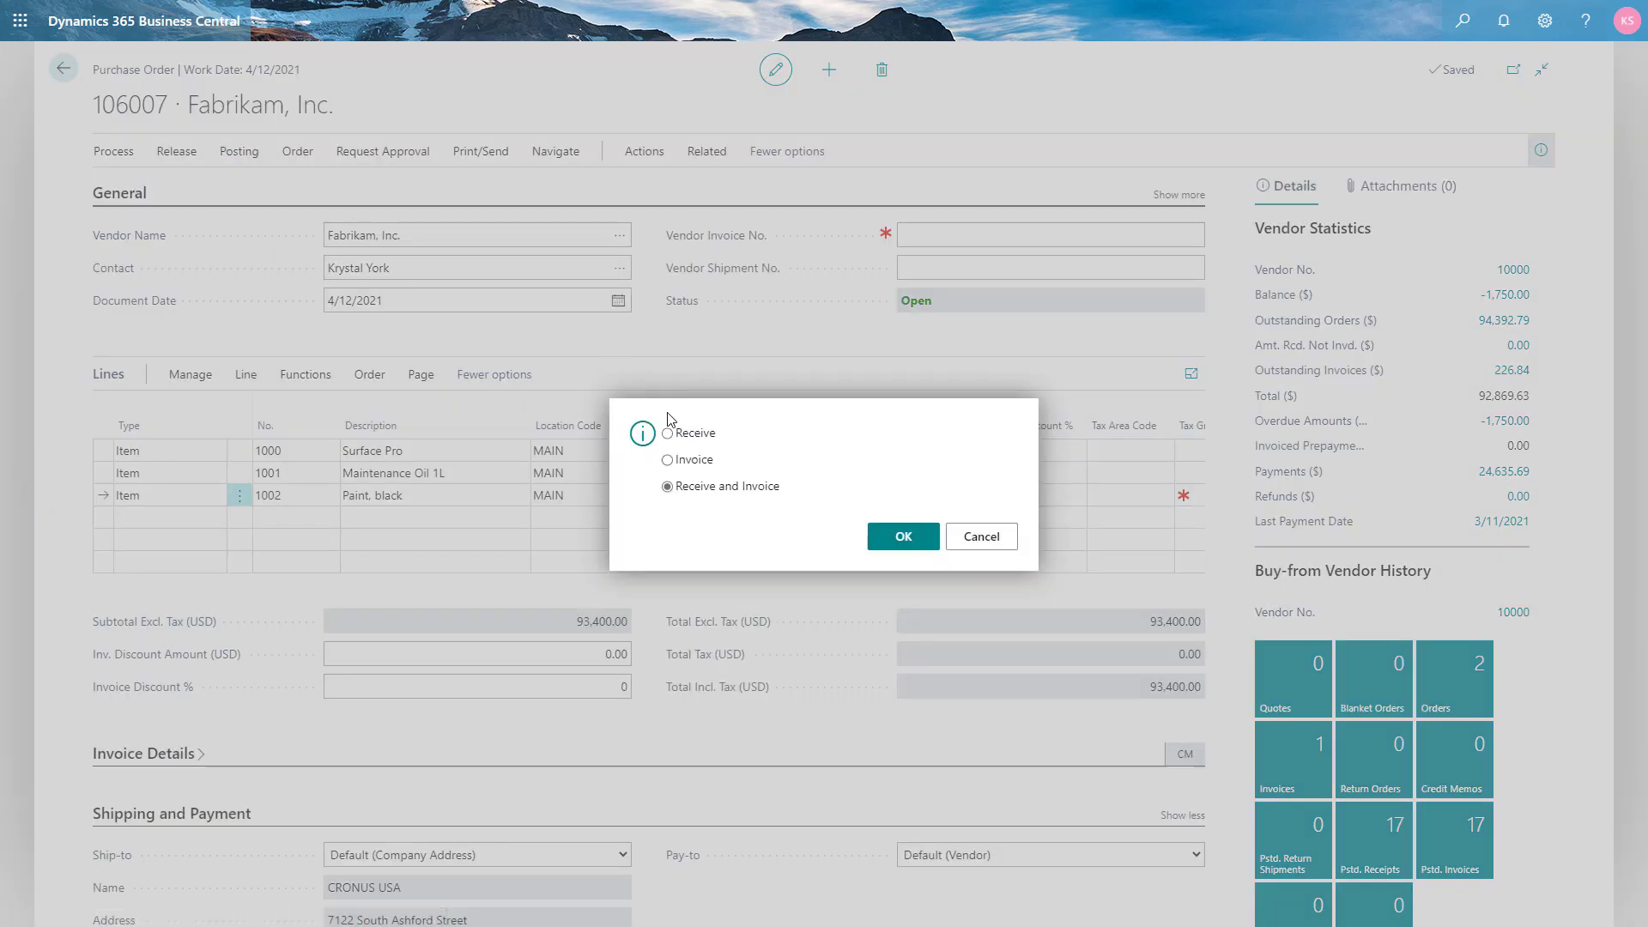
{"action": "left_click", "coordinate": [668, 433]}
{"action": "left_click", "coordinate": [884, 541]}
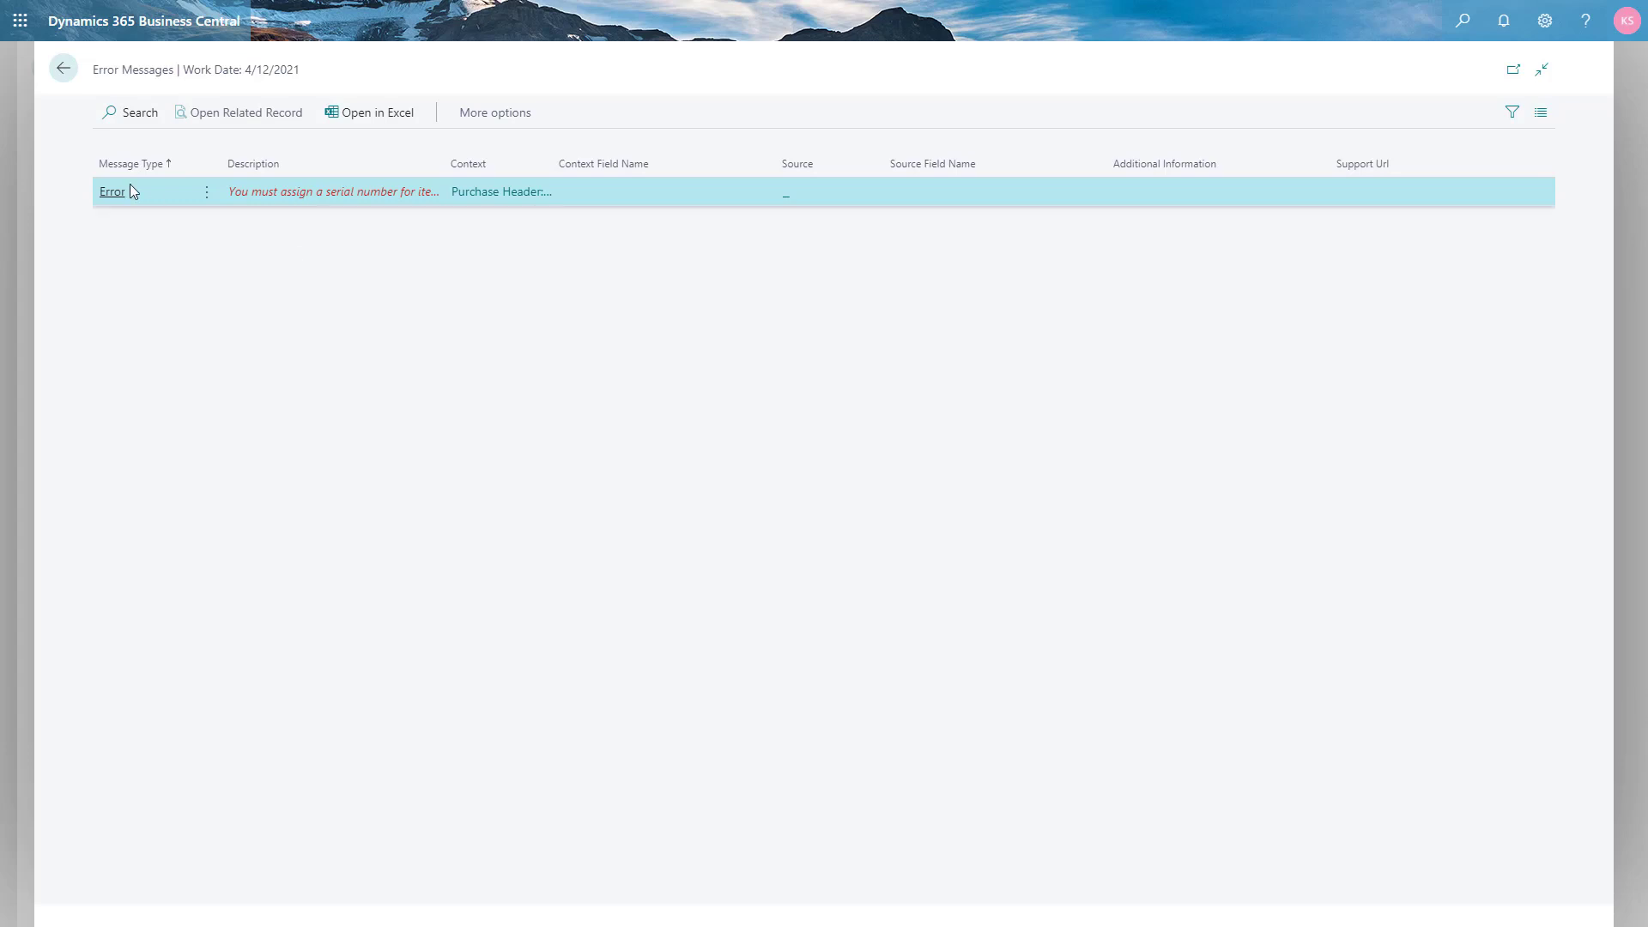
{"action": "left_click", "coordinate": [63, 69]}
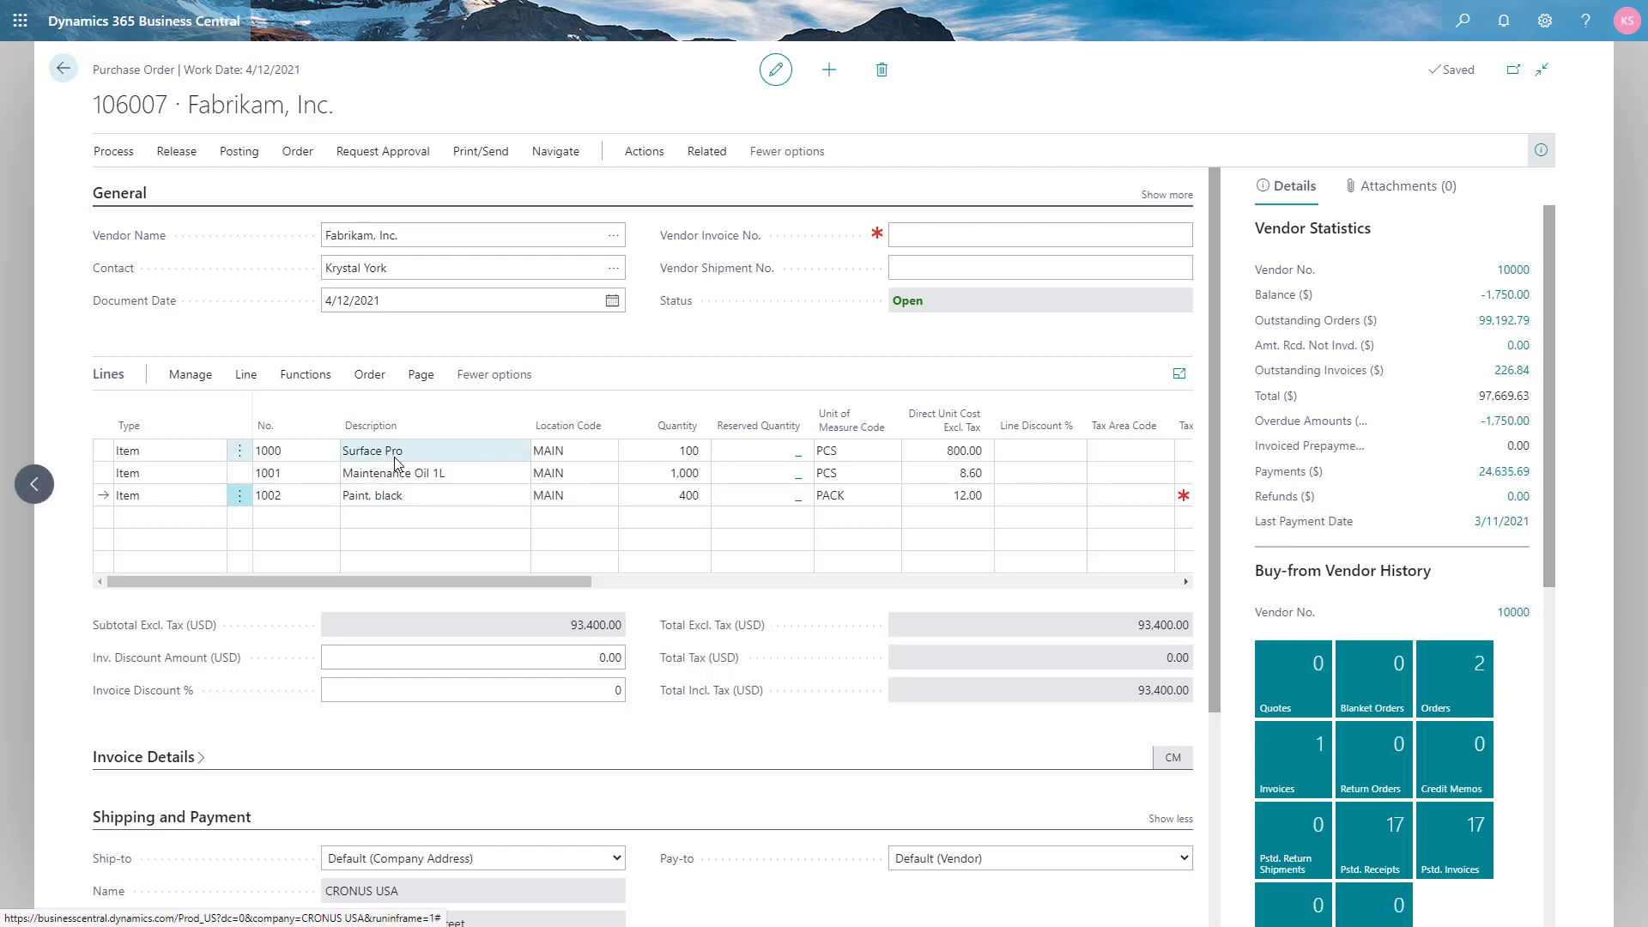
- Open the item tracking lines for the Surface Pro line in an enlarged window
{"action": "left_click", "coordinate": [395, 462]}
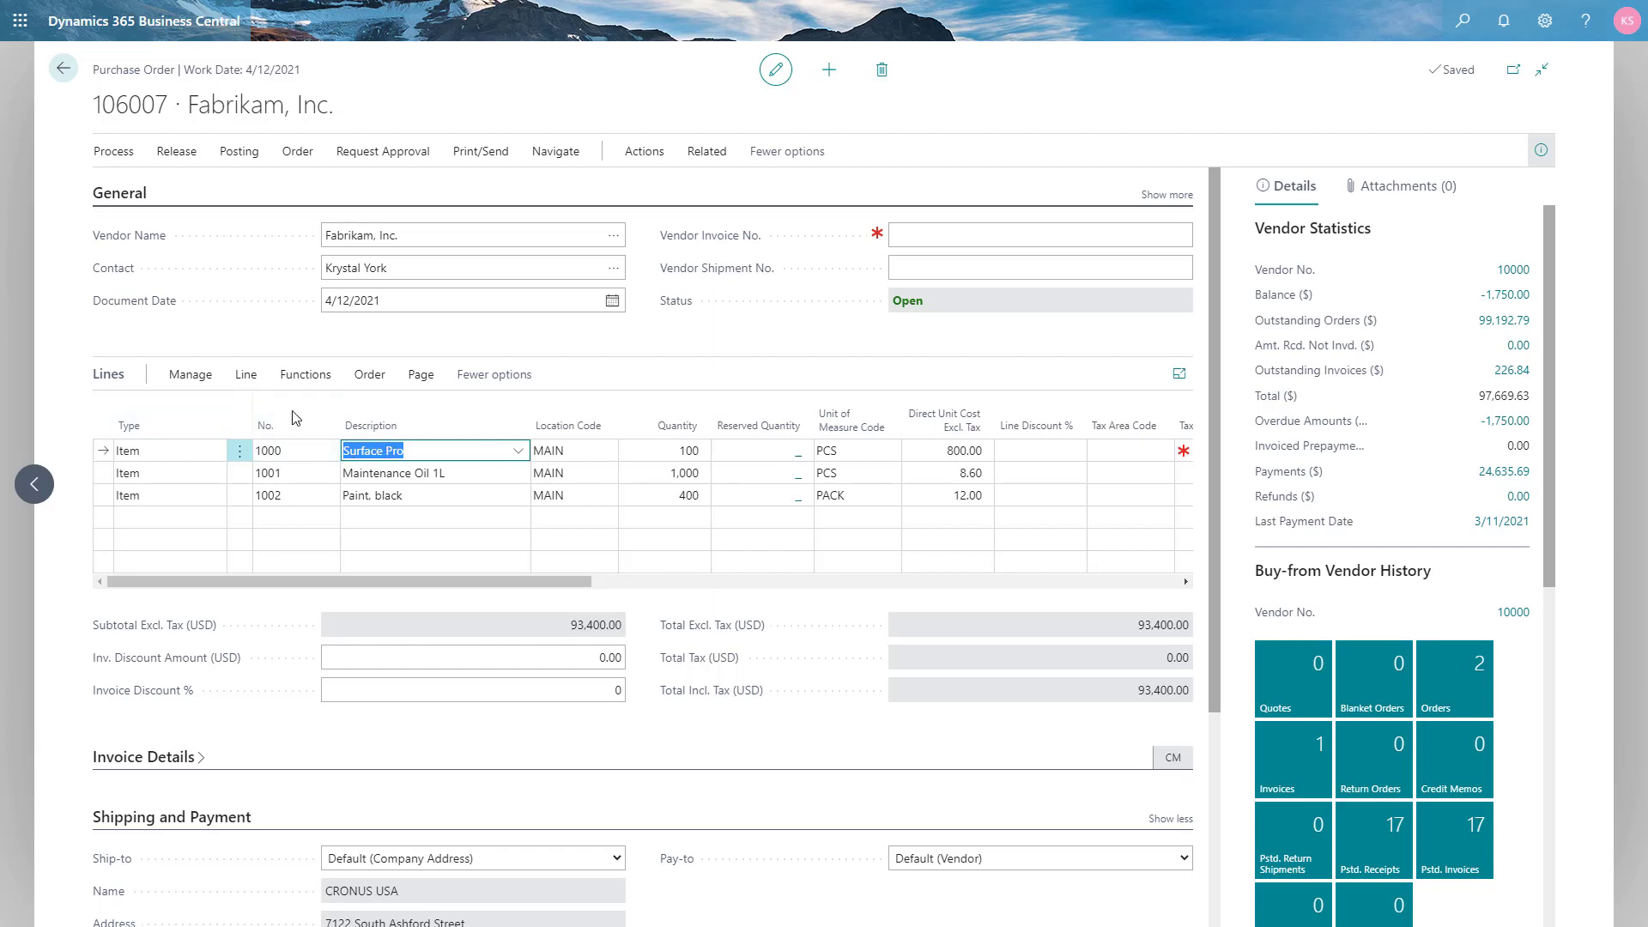
{"action": "left_click", "coordinate": [246, 375]}
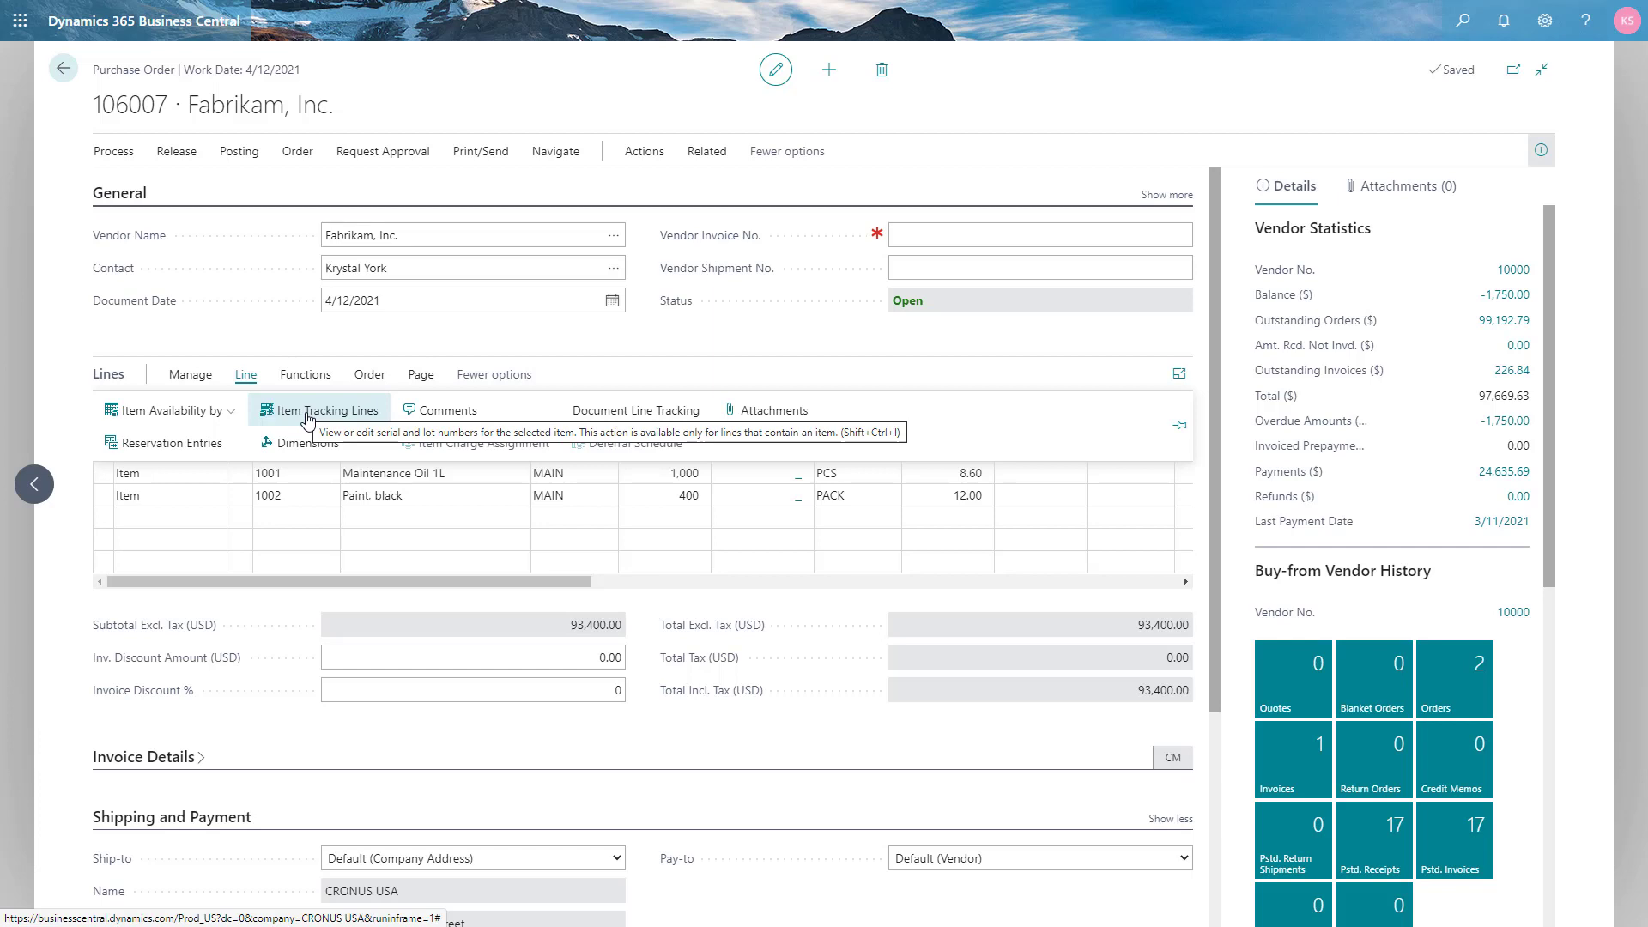
{"action": "left_click", "coordinate": [308, 416]}
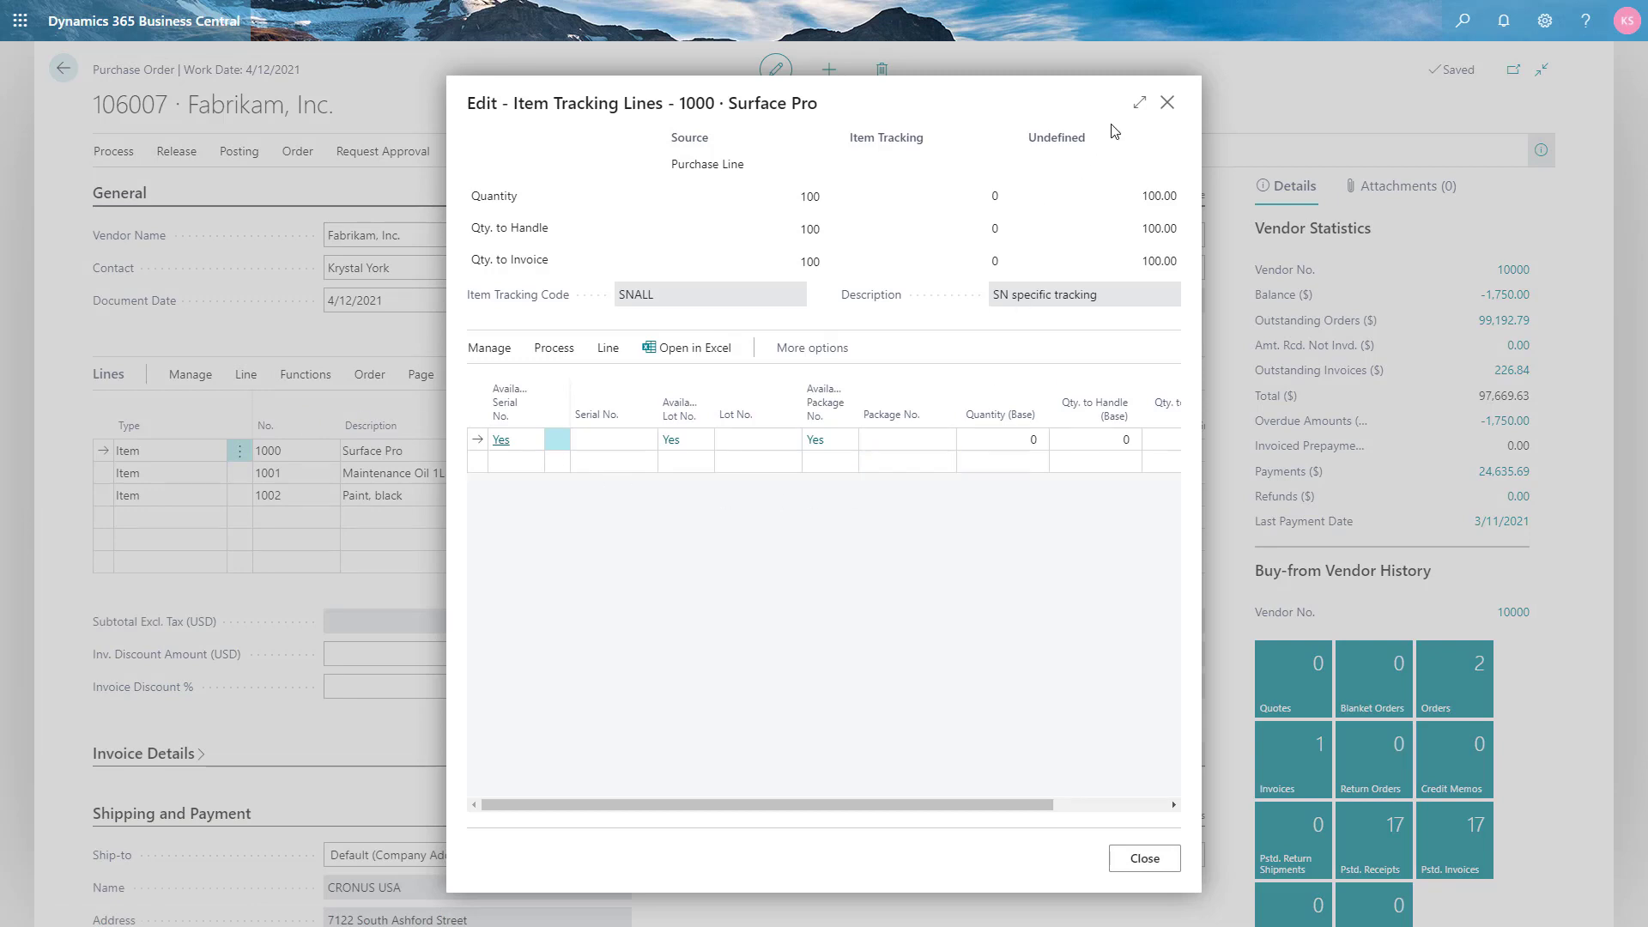
{"action": "left_click", "coordinate": [1139, 102]}
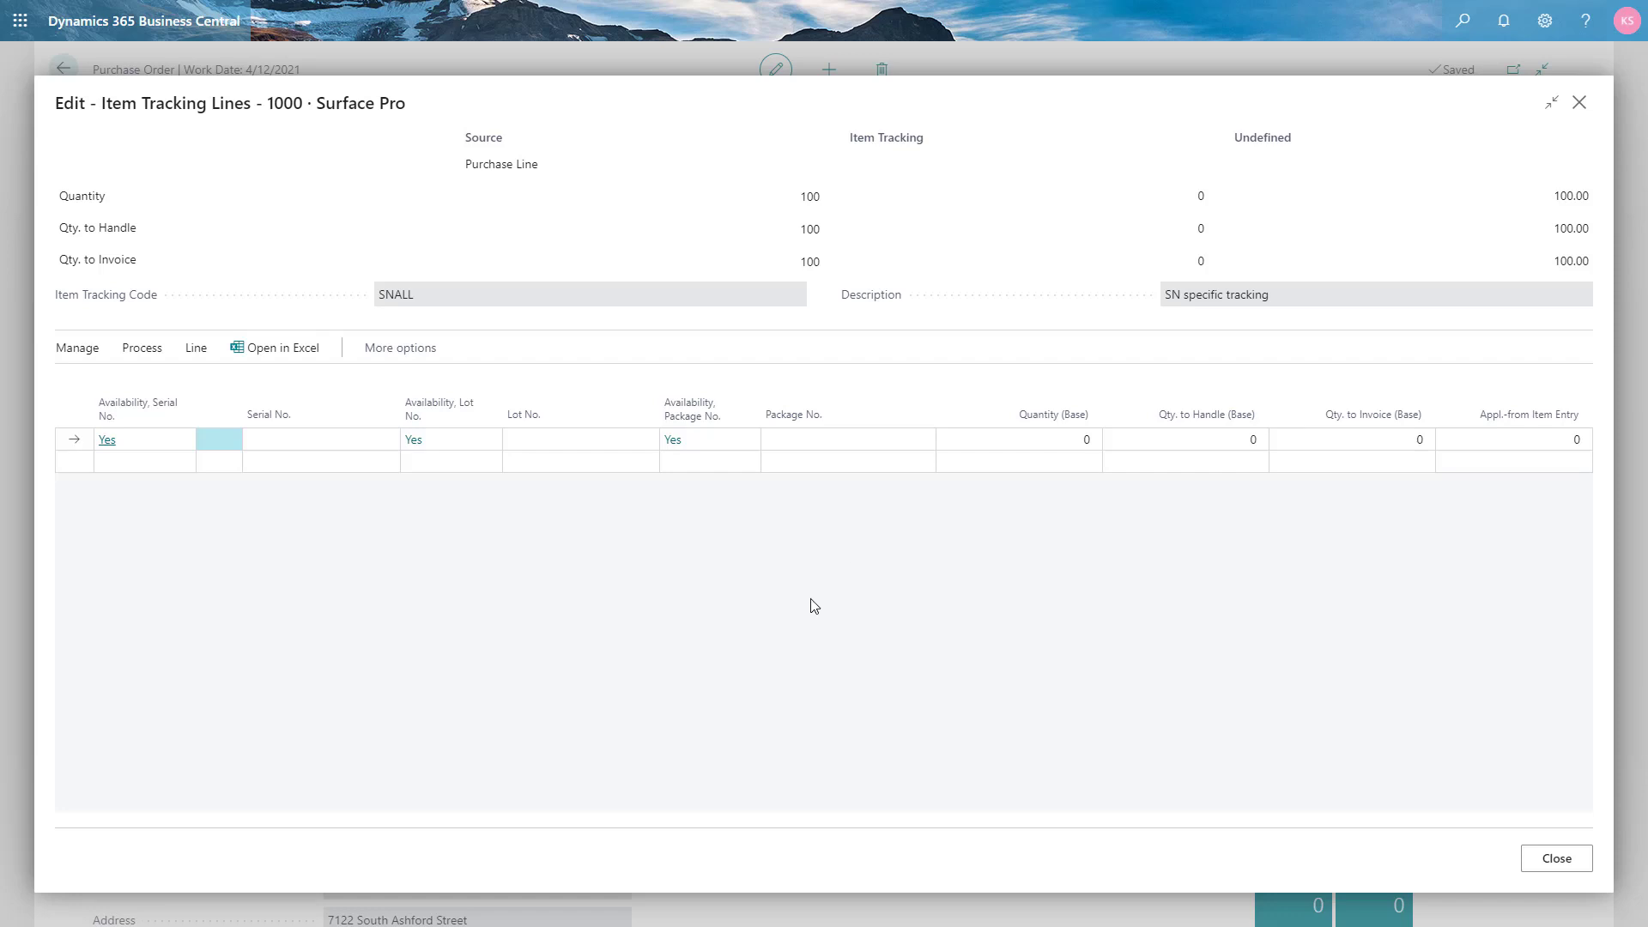
{"action": "left_click", "coordinate": [303, 438]}
{"action": "type", "text": "kjhk"}
{"action": "key", "text": "BackSpace"}
{"action": "key", "text": "BackSpace"}
{"action": "key", "text": "BackSpace"}
{"action": "key", "text": "BackSpace"}
- Create 100 customized serial numbers starting at S206US00884 with increment 1, and close the item tracking lines
{"action": "left_click", "coordinate": [140, 350]}
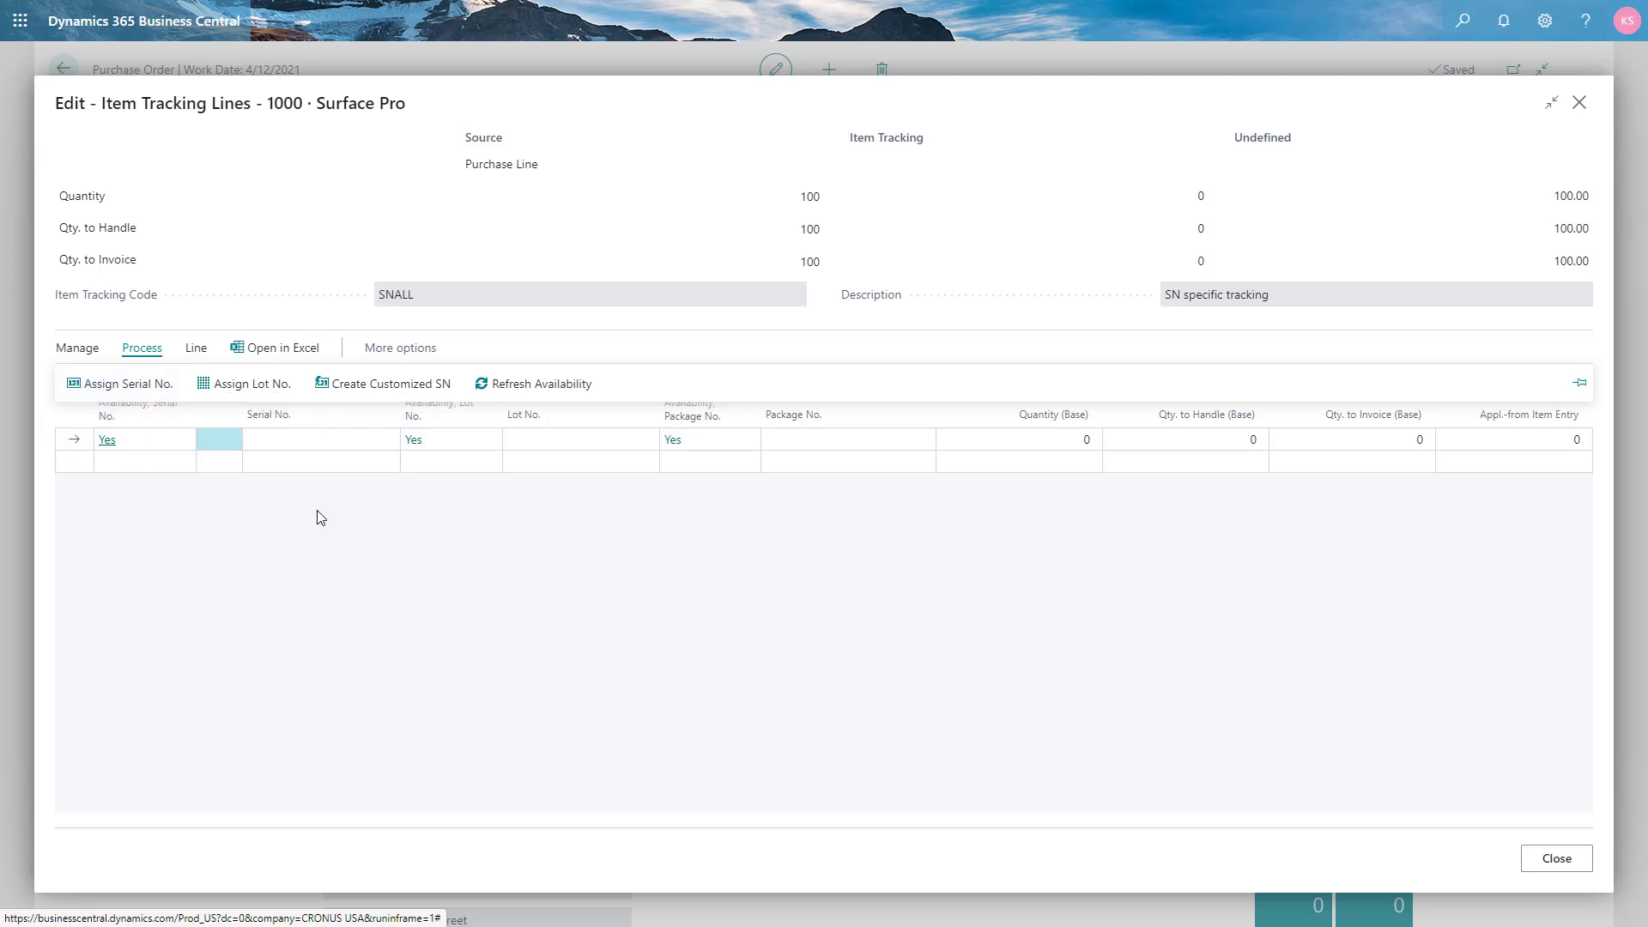
{"action": "left_click", "coordinate": [361, 392]}
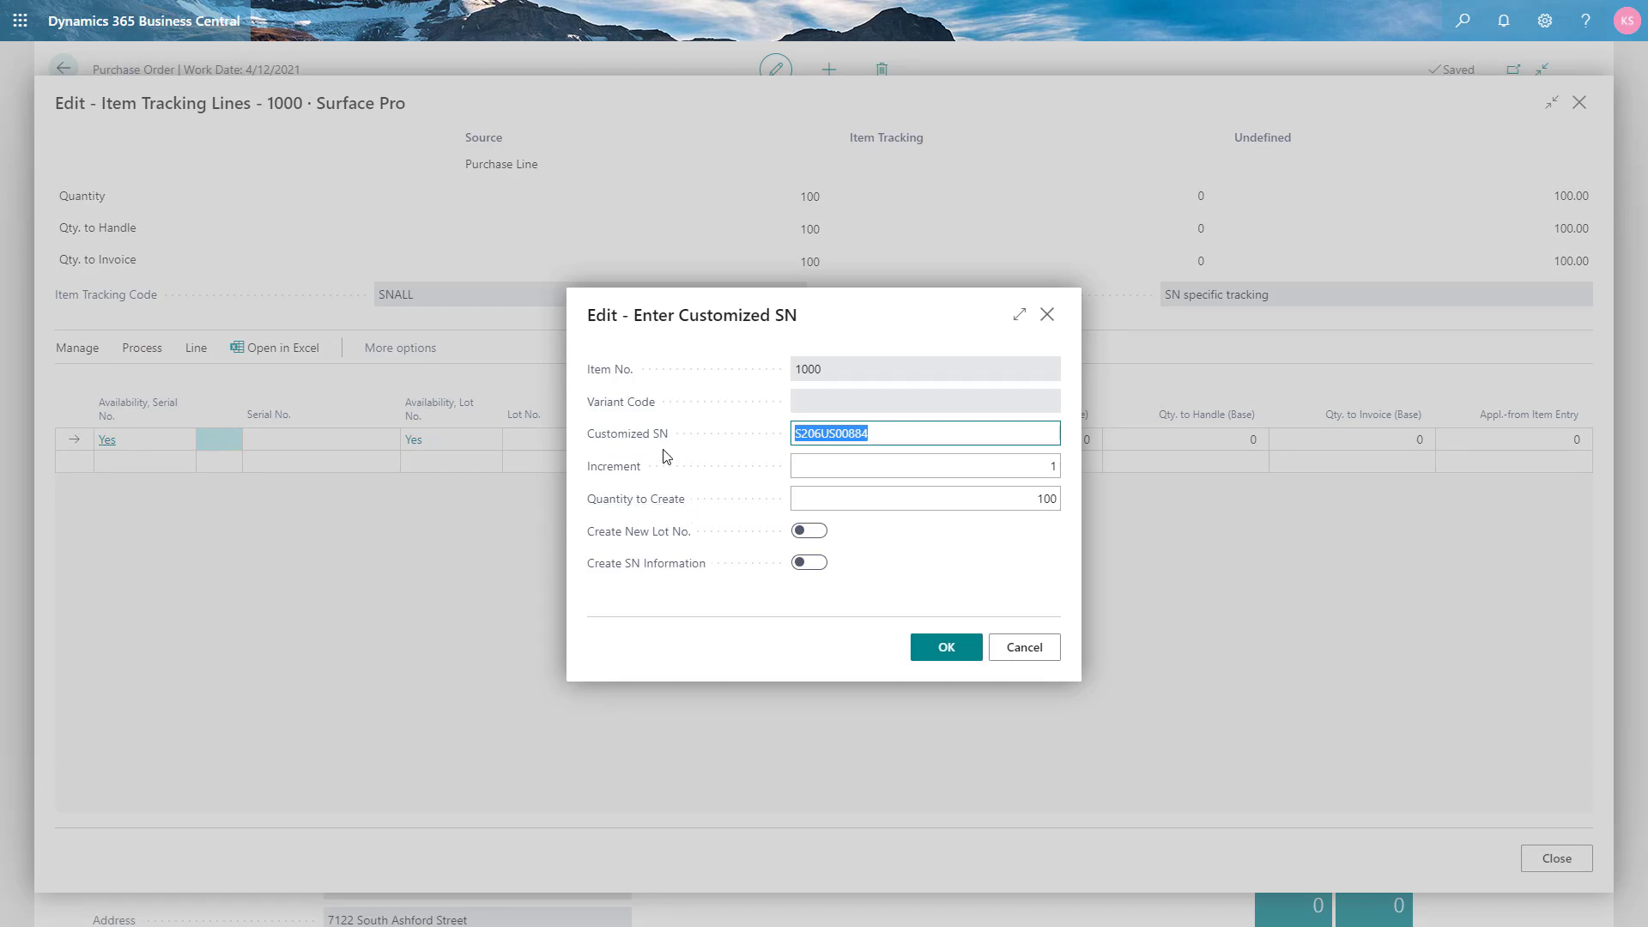
{"action": "left_click", "coordinate": [901, 434]}
{"action": "left_click", "coordinate": [942, 650]}
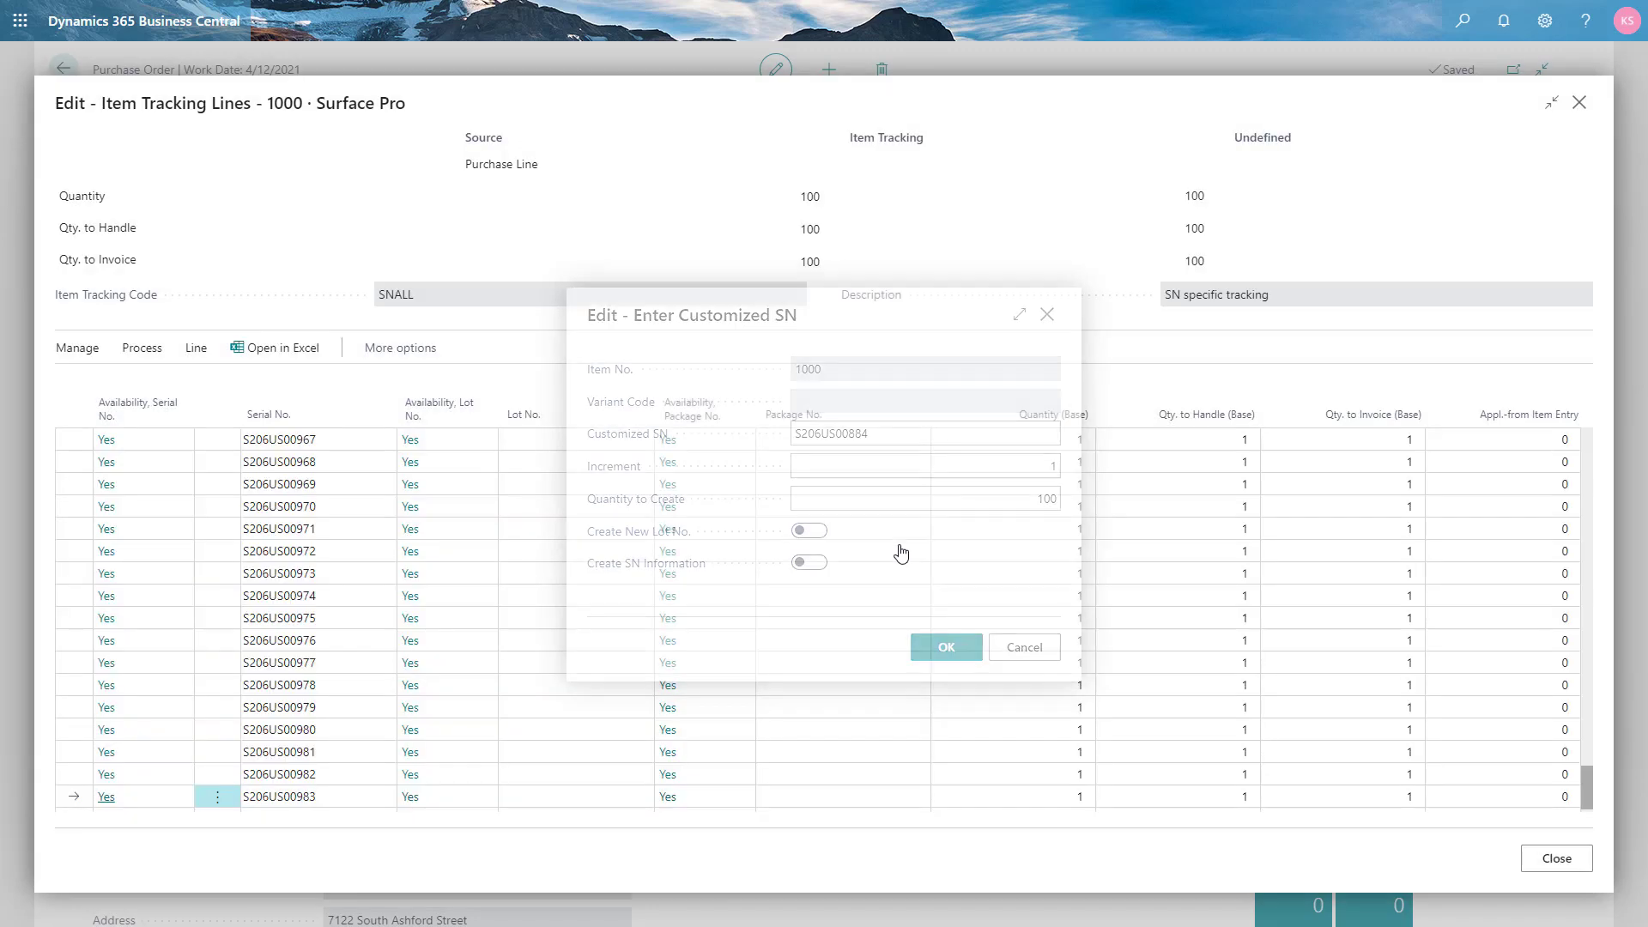
{"action": "scroll", "coordinate": [311, 501], "scroll_direction": "up", "scroll_amount": 2}
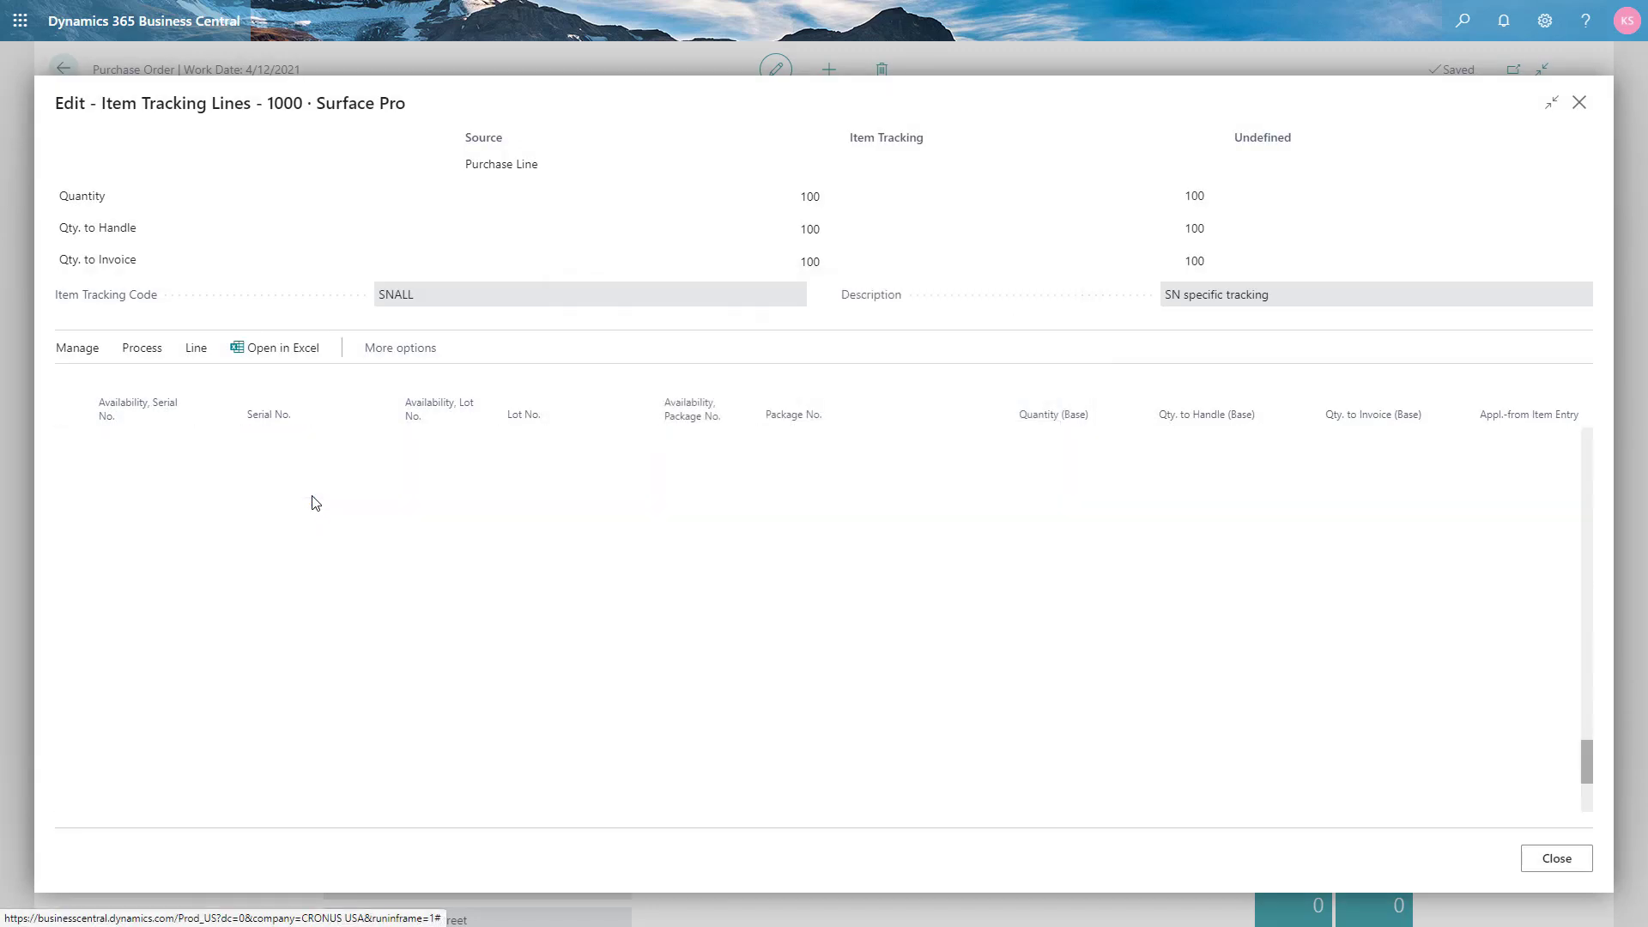
{"action": "scroll", "coordinate": [315, 502], "scroll_direction": "up", "scroll_amount": 2}
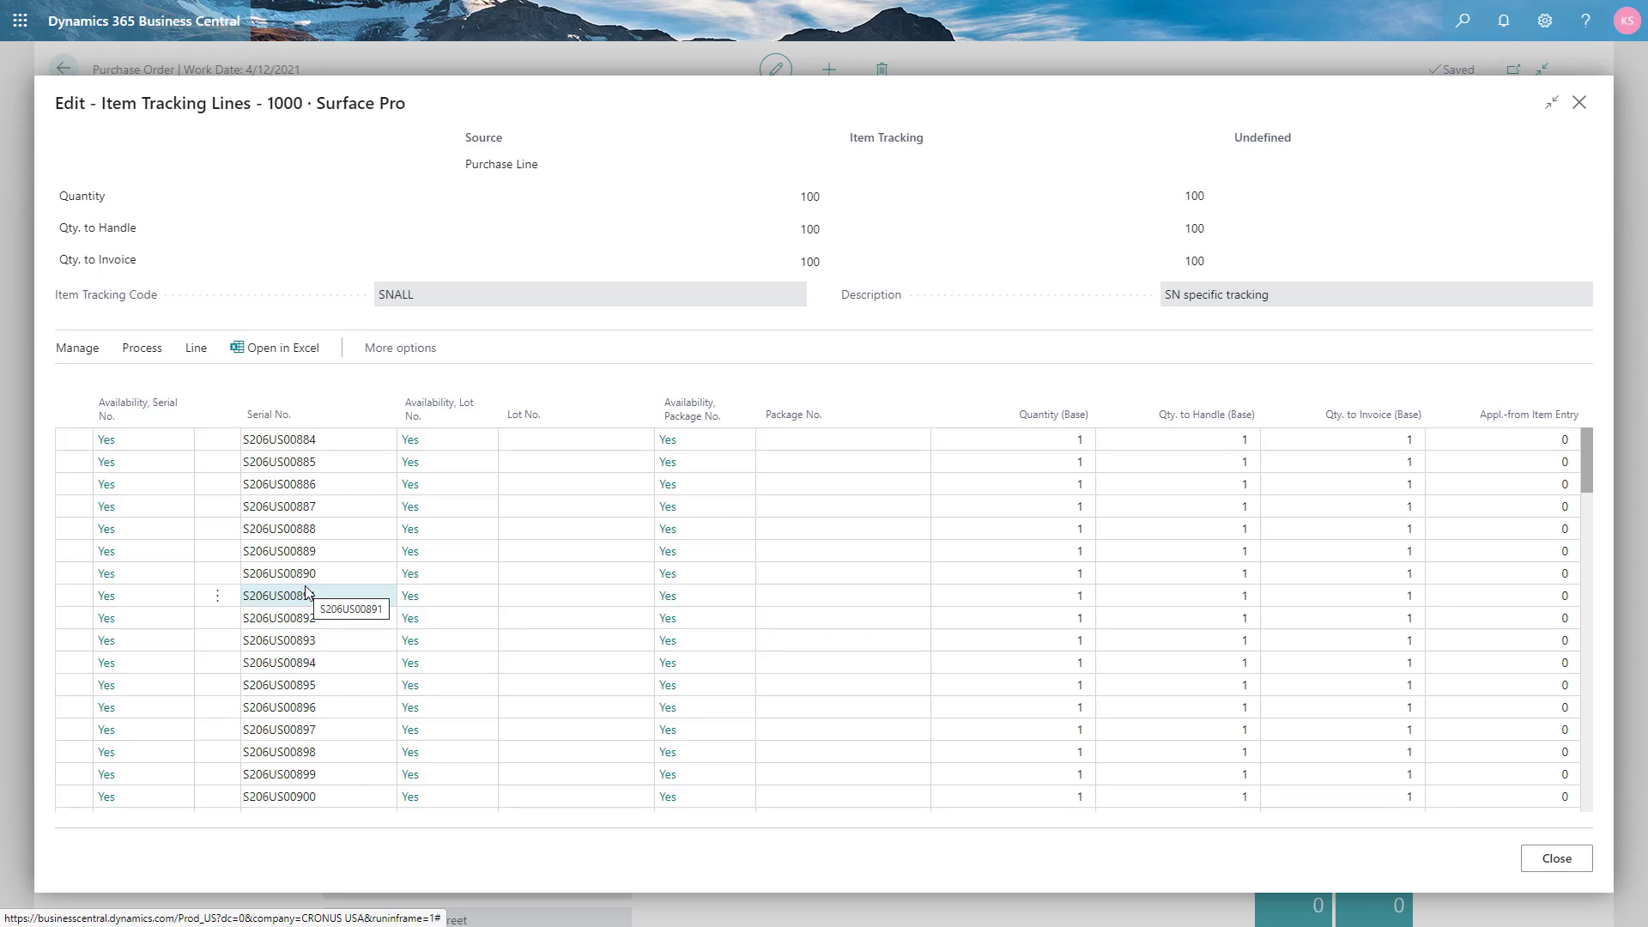
{"action": "left_click", "coordinate": [160, 350]}
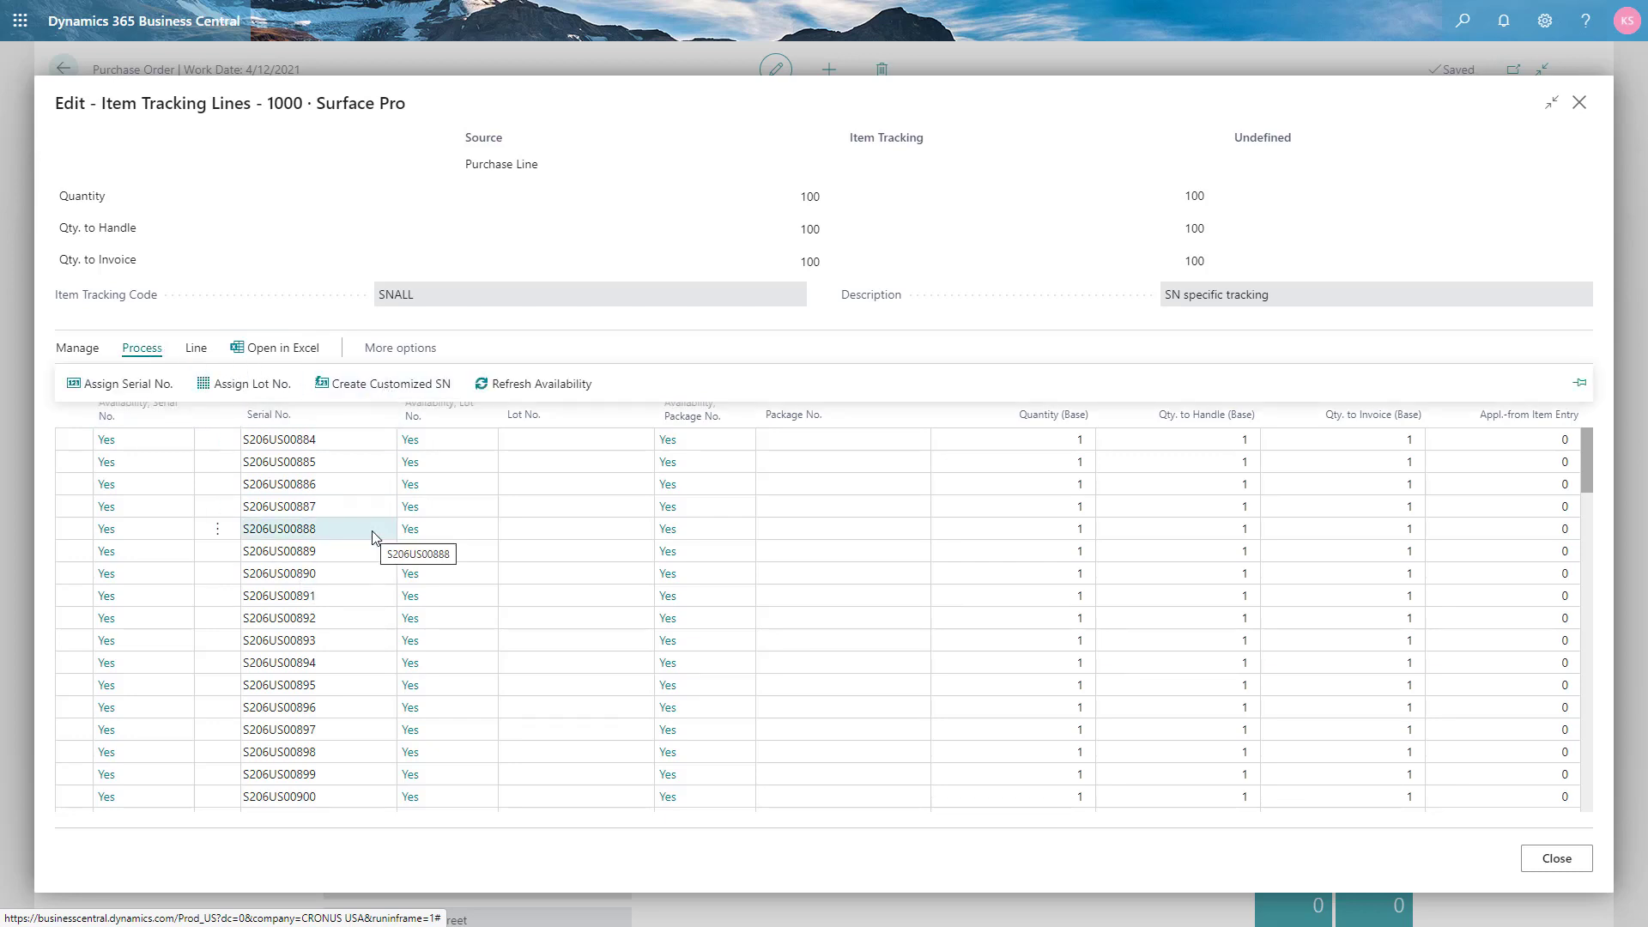
{"action": "left_click", "coordinate": [751, 121]}
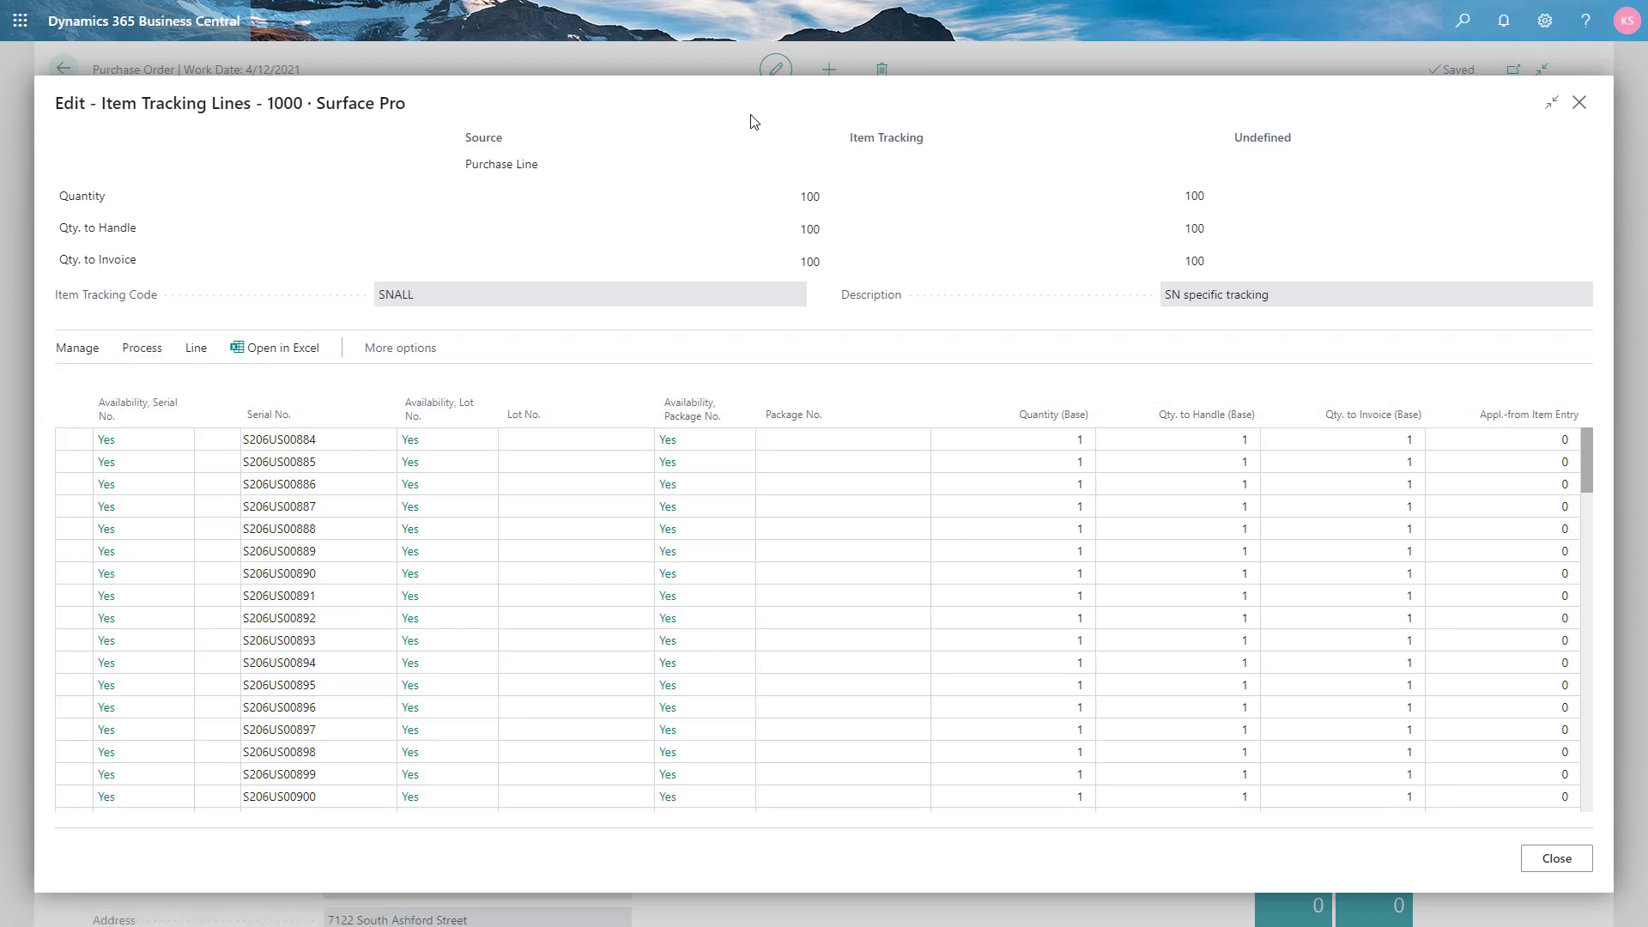
{"action": "left_click", "coordinate": [1582, 105]}
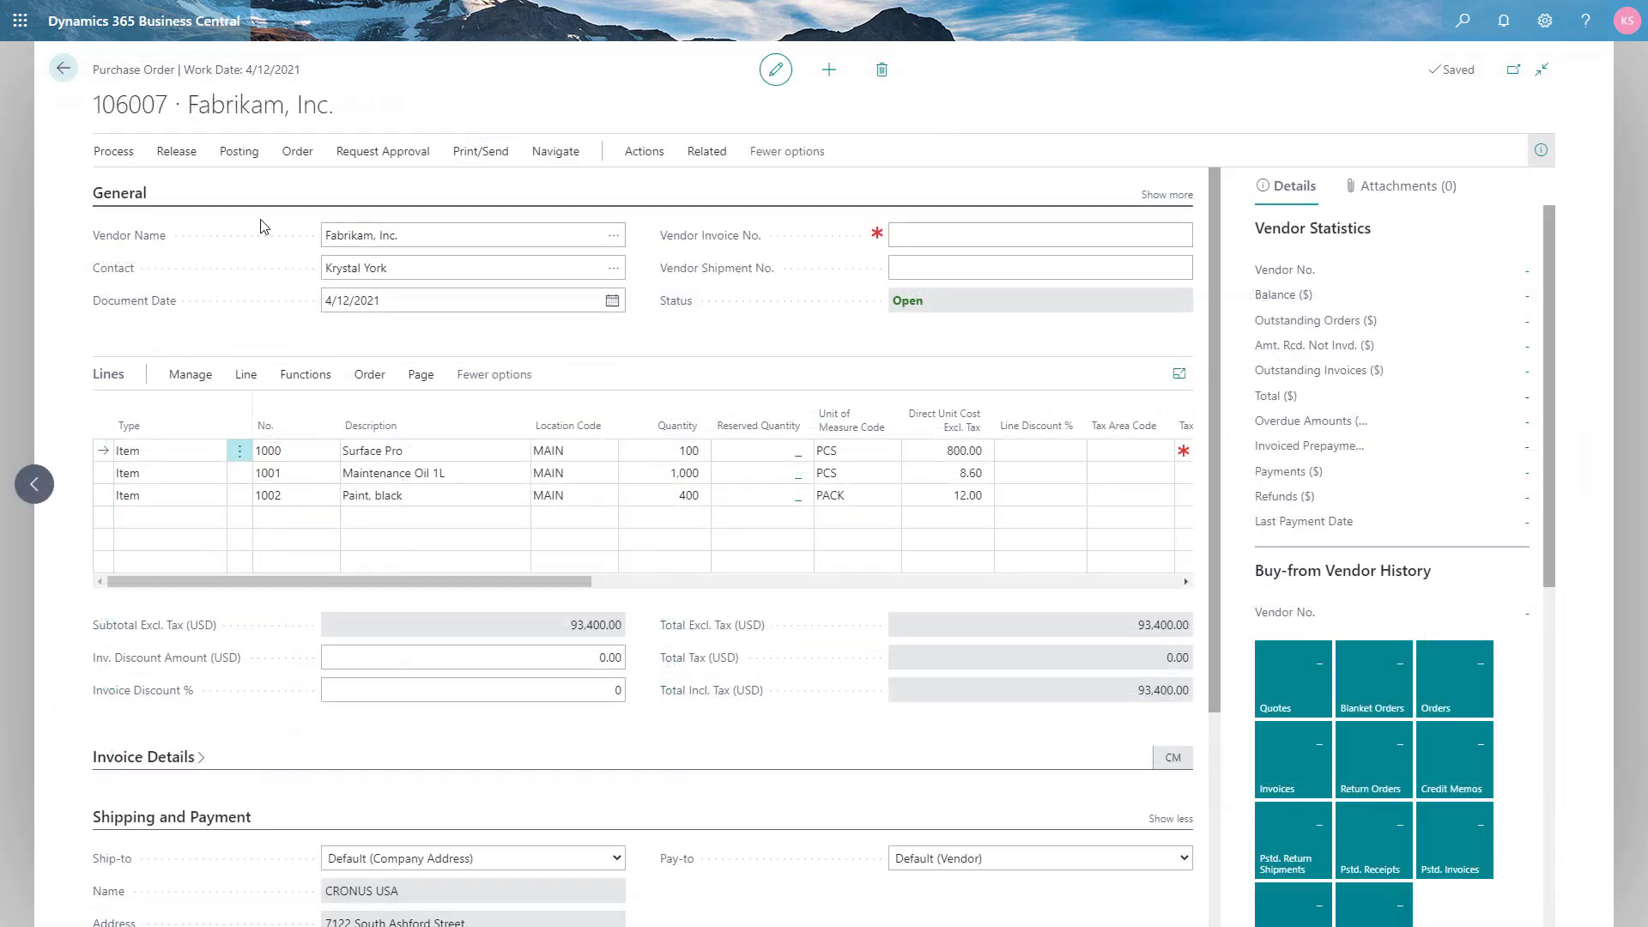
- Try again to post the purchase order with the Receive option, and go back to the order
{"action": "left_click", "coordinate": [234, 156]}
{"action": "left_click", "coordinate": [133, 191]}
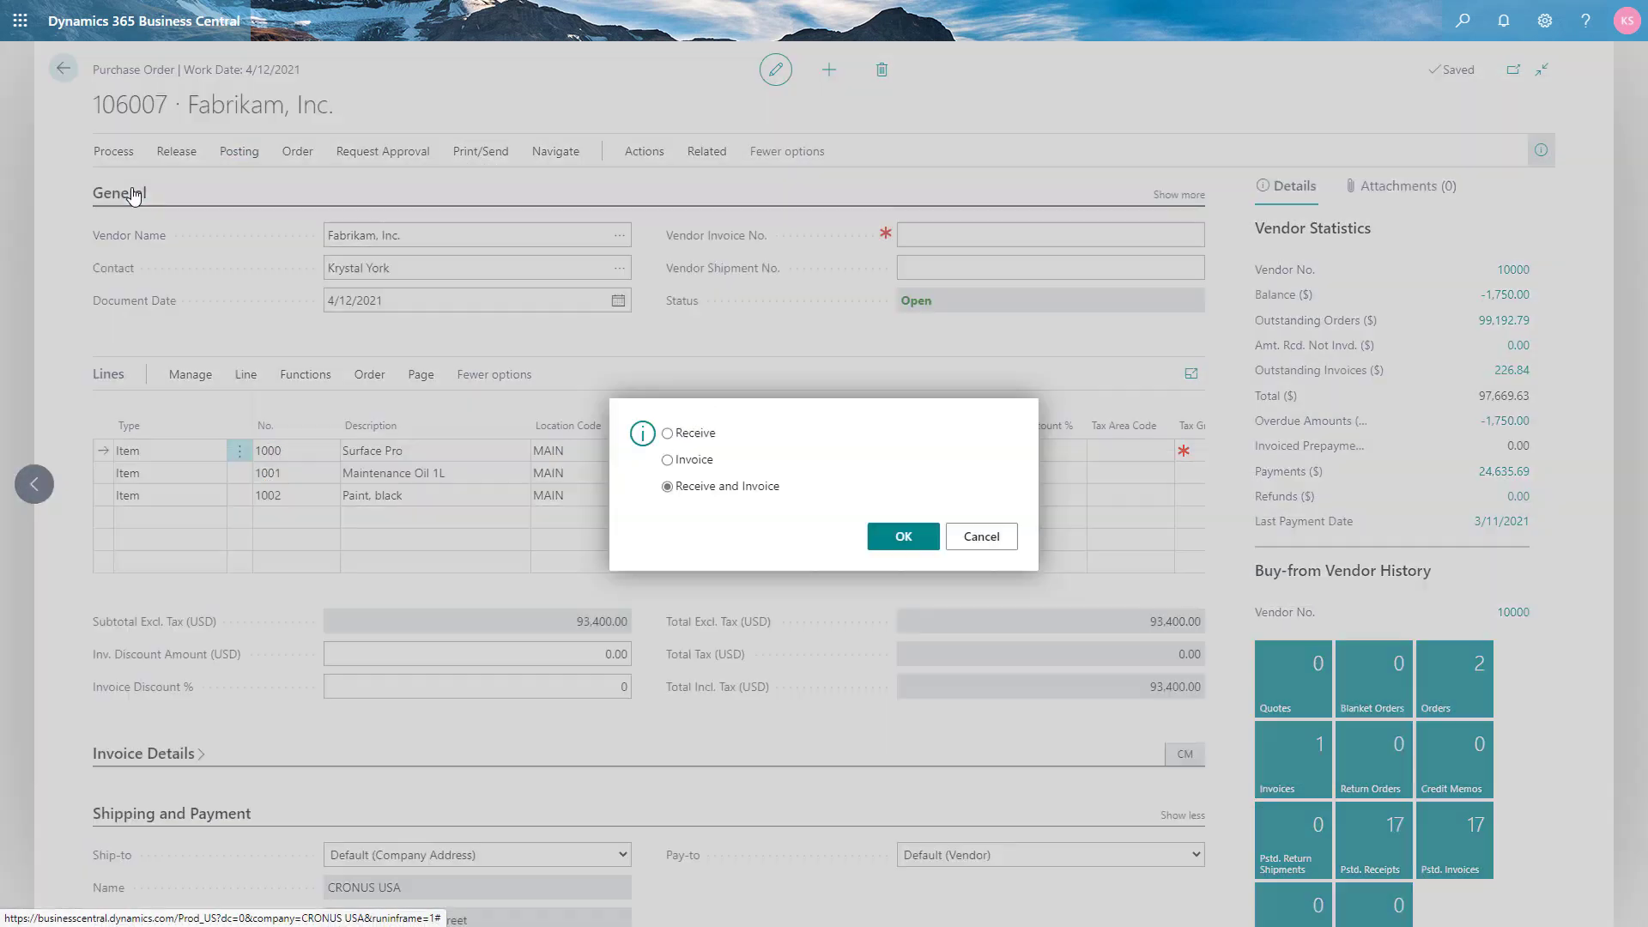
{"action": "left_click", "coordinate": [667, 433]}
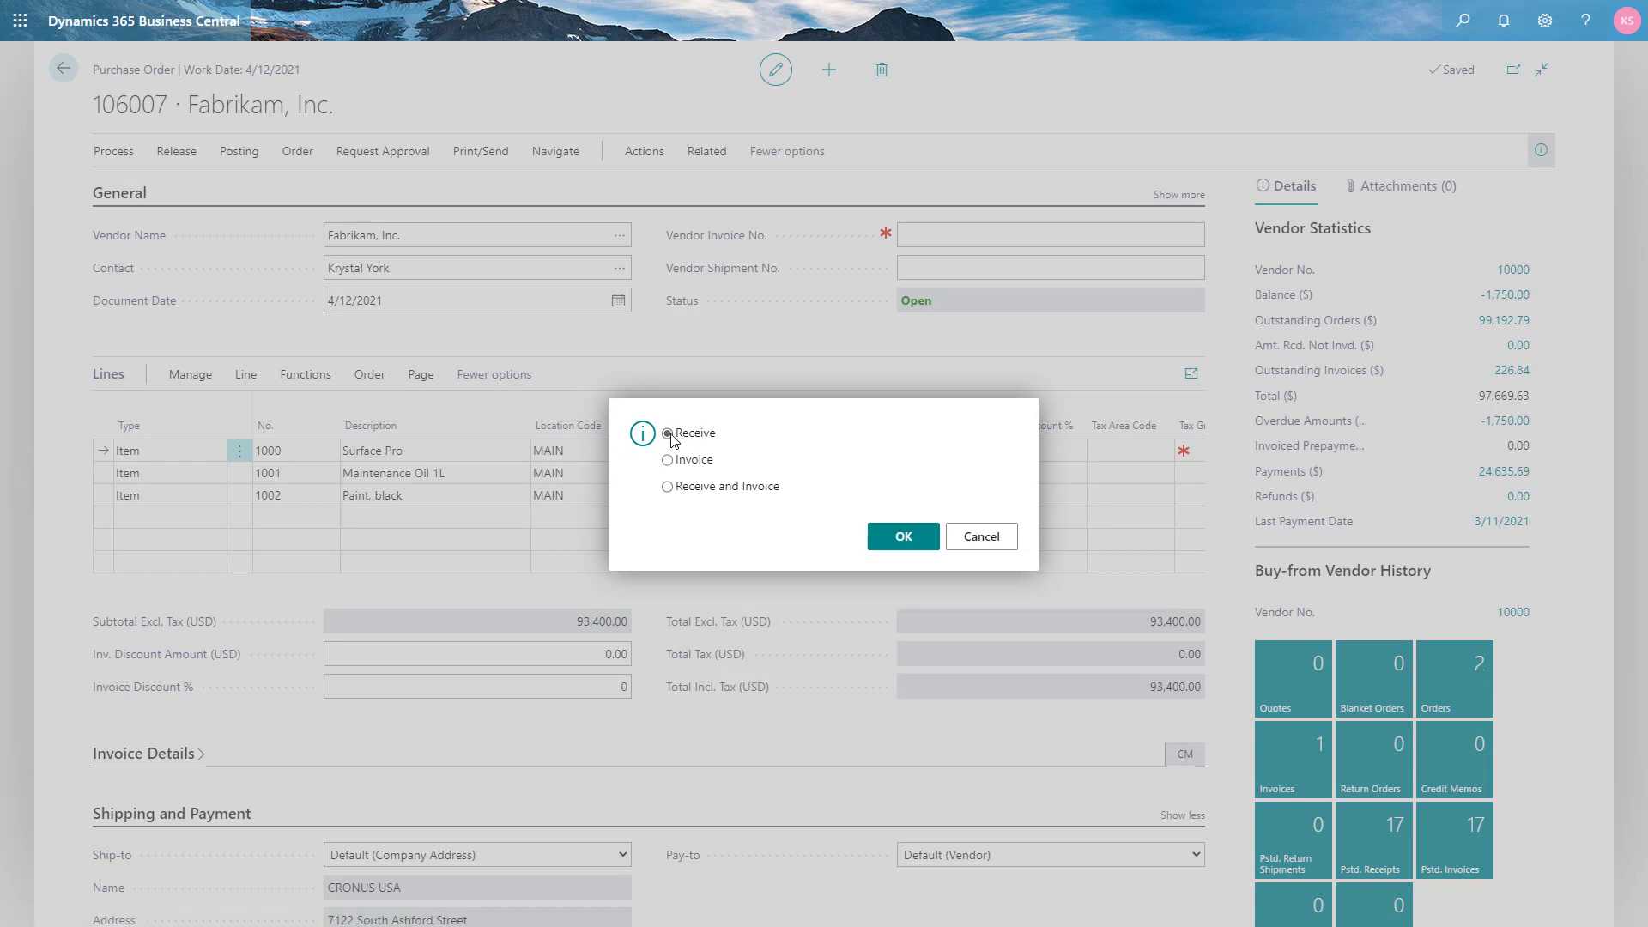
{"action": "left_click", "coordinate": [903, 537]}
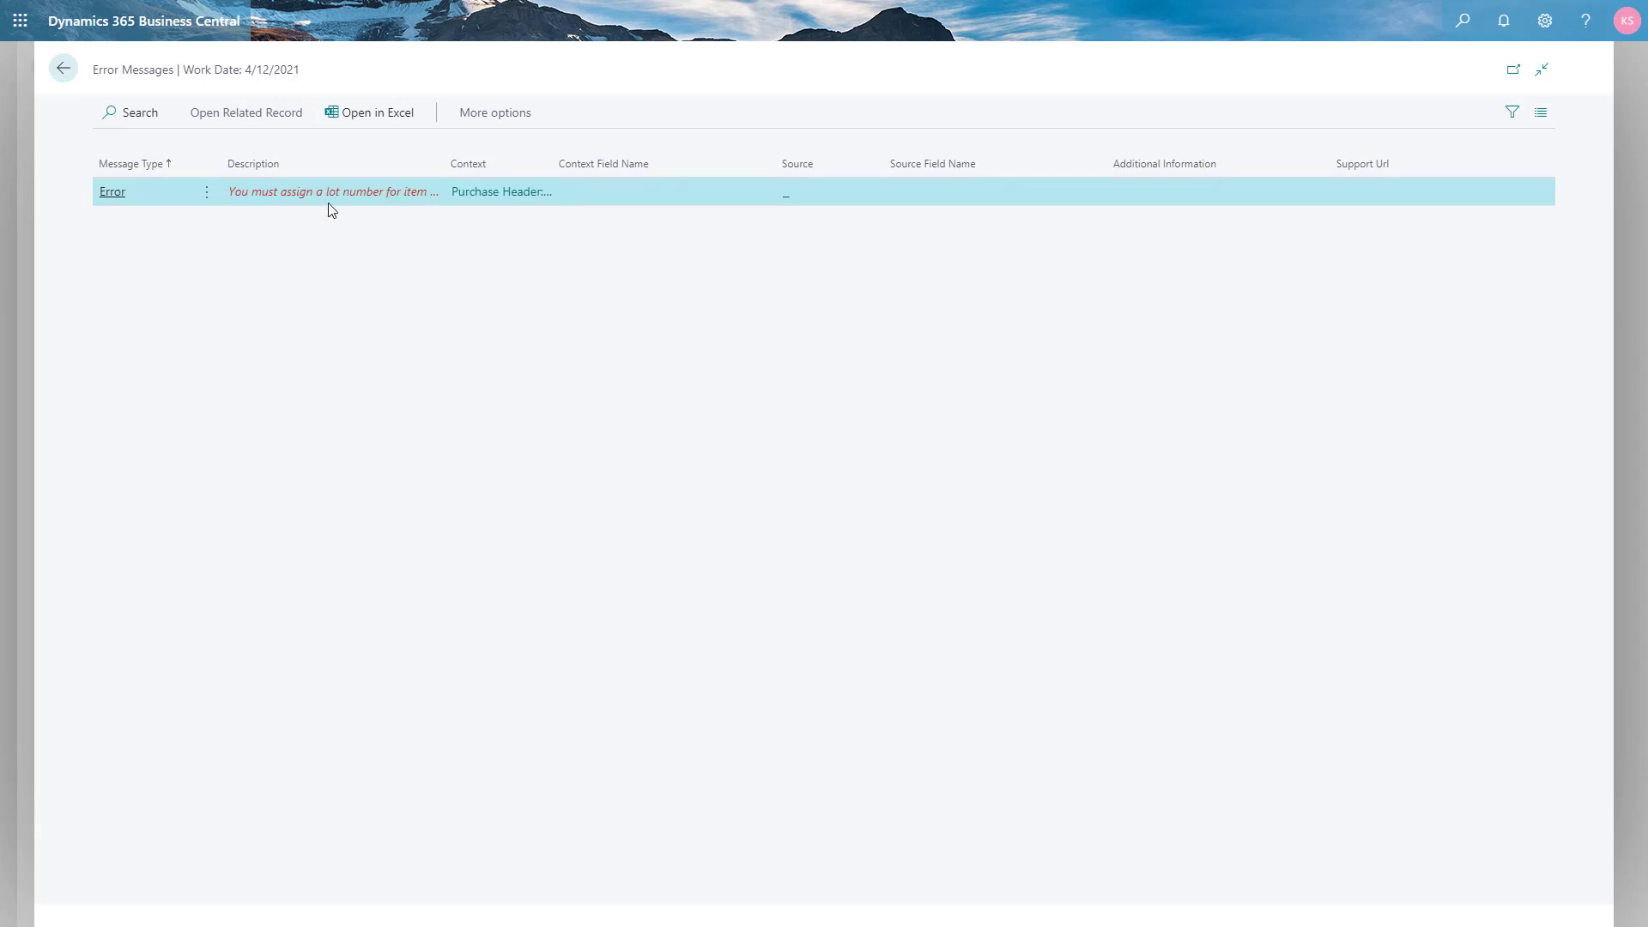
{"action": "left_click", "coordinate": [58, 74]}
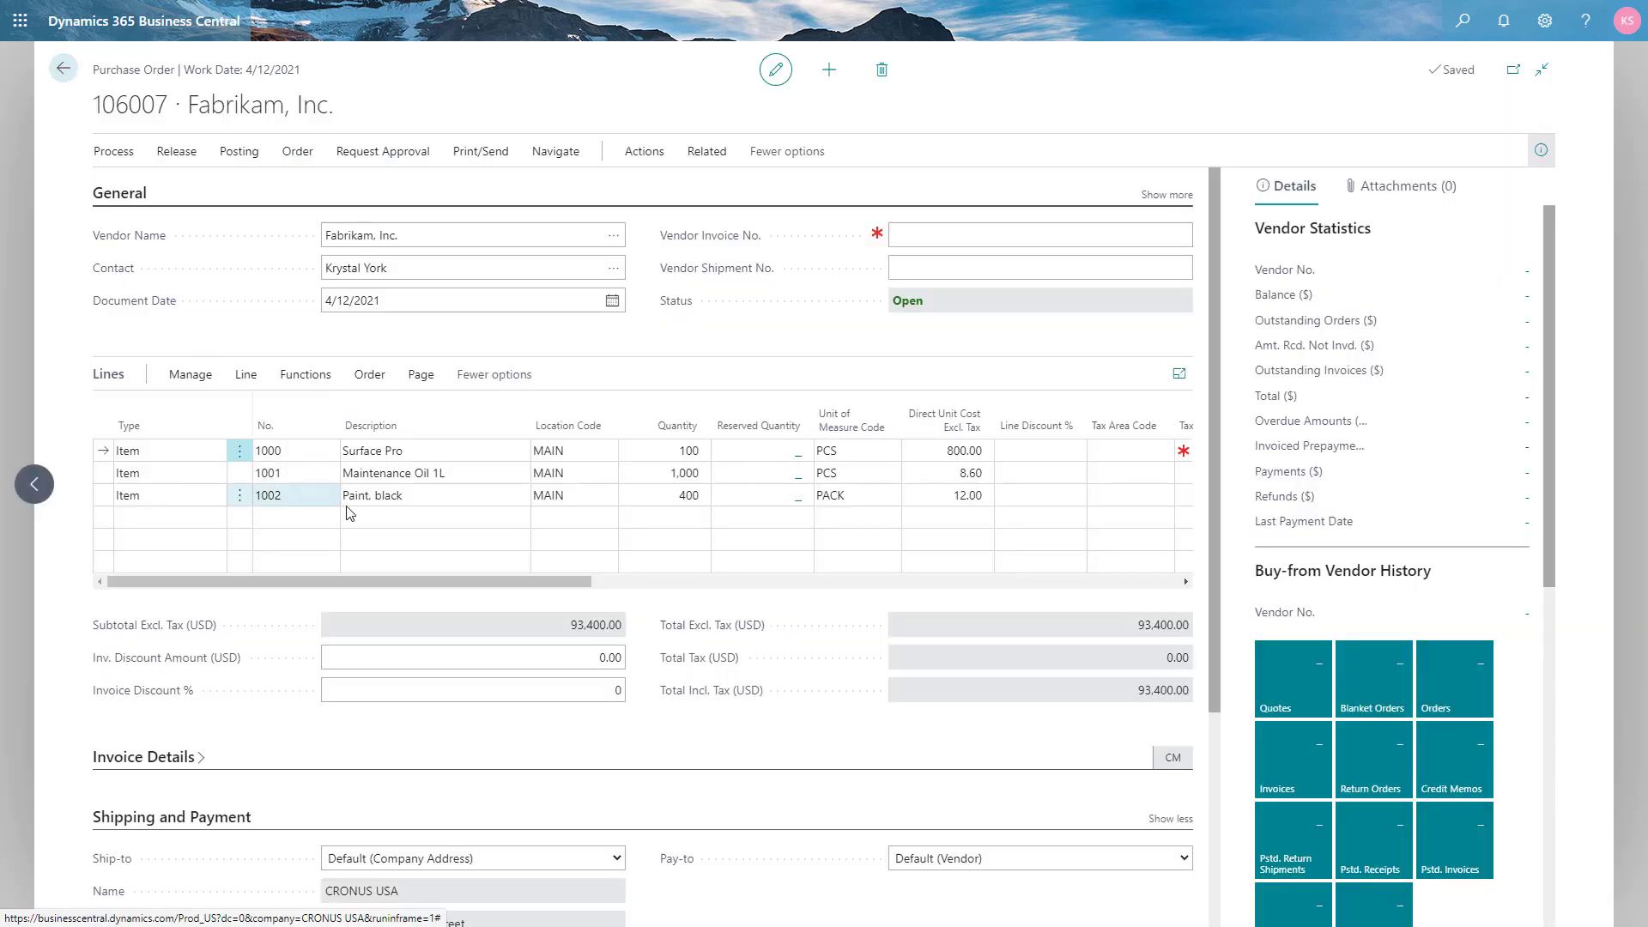
- Open the item tracking lines for the Maintenance Oil 1L line and look over the options for assigning numbers
{"action": "left_click", "coordinate": [342, 468]}
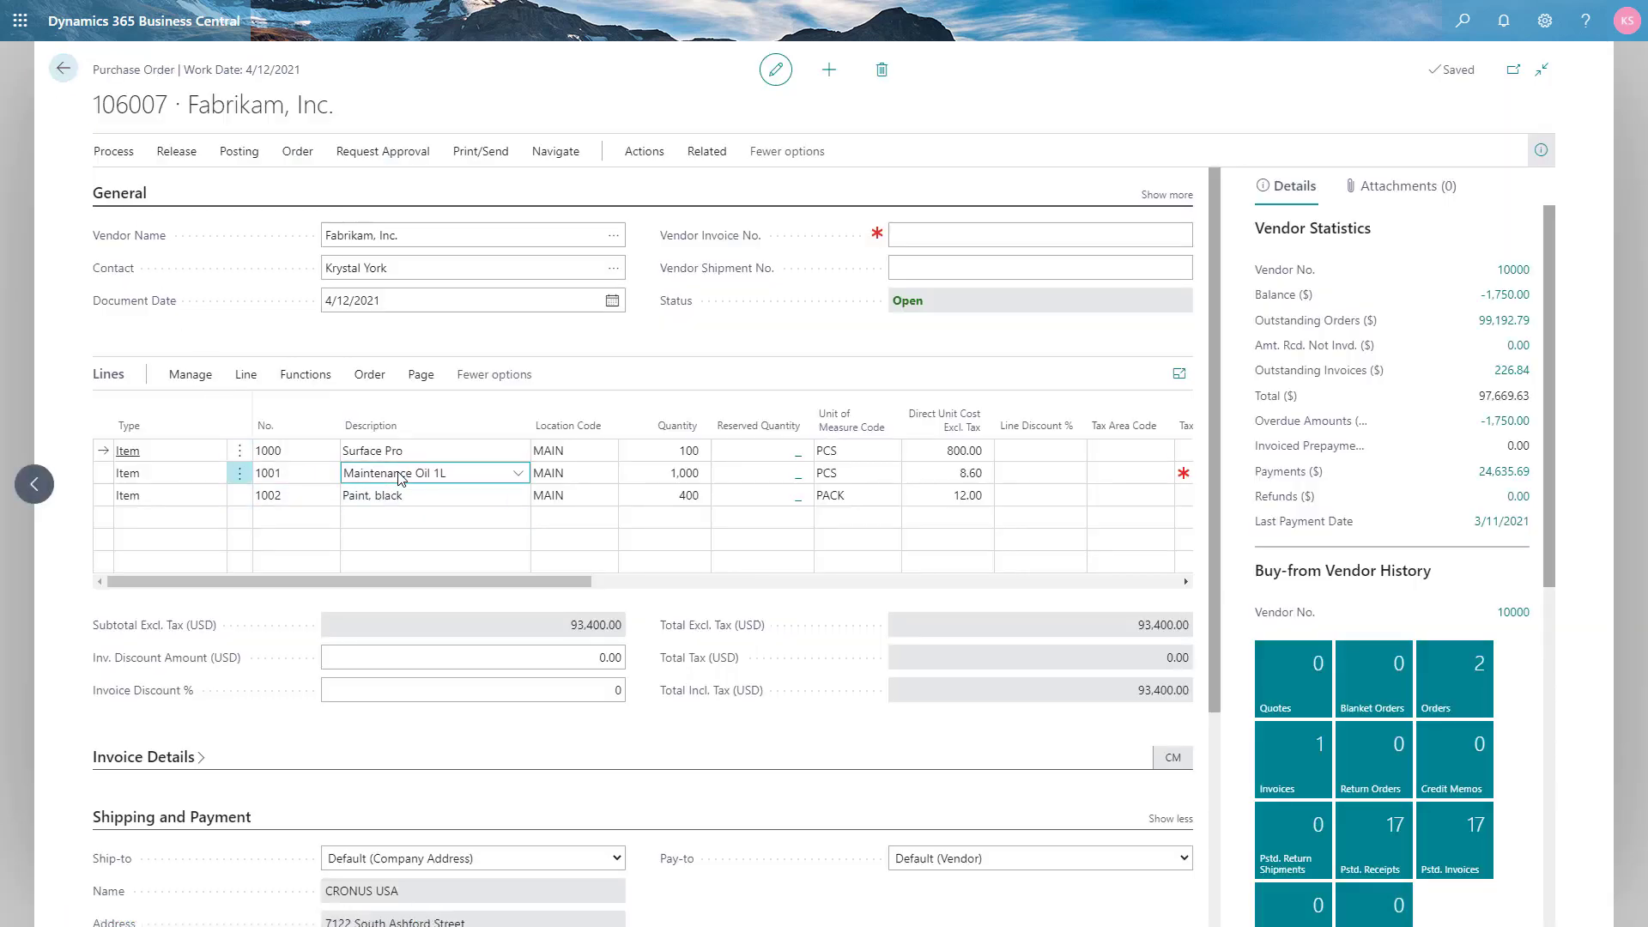
{"action": "left_click", "coordinate": [245, 384]}
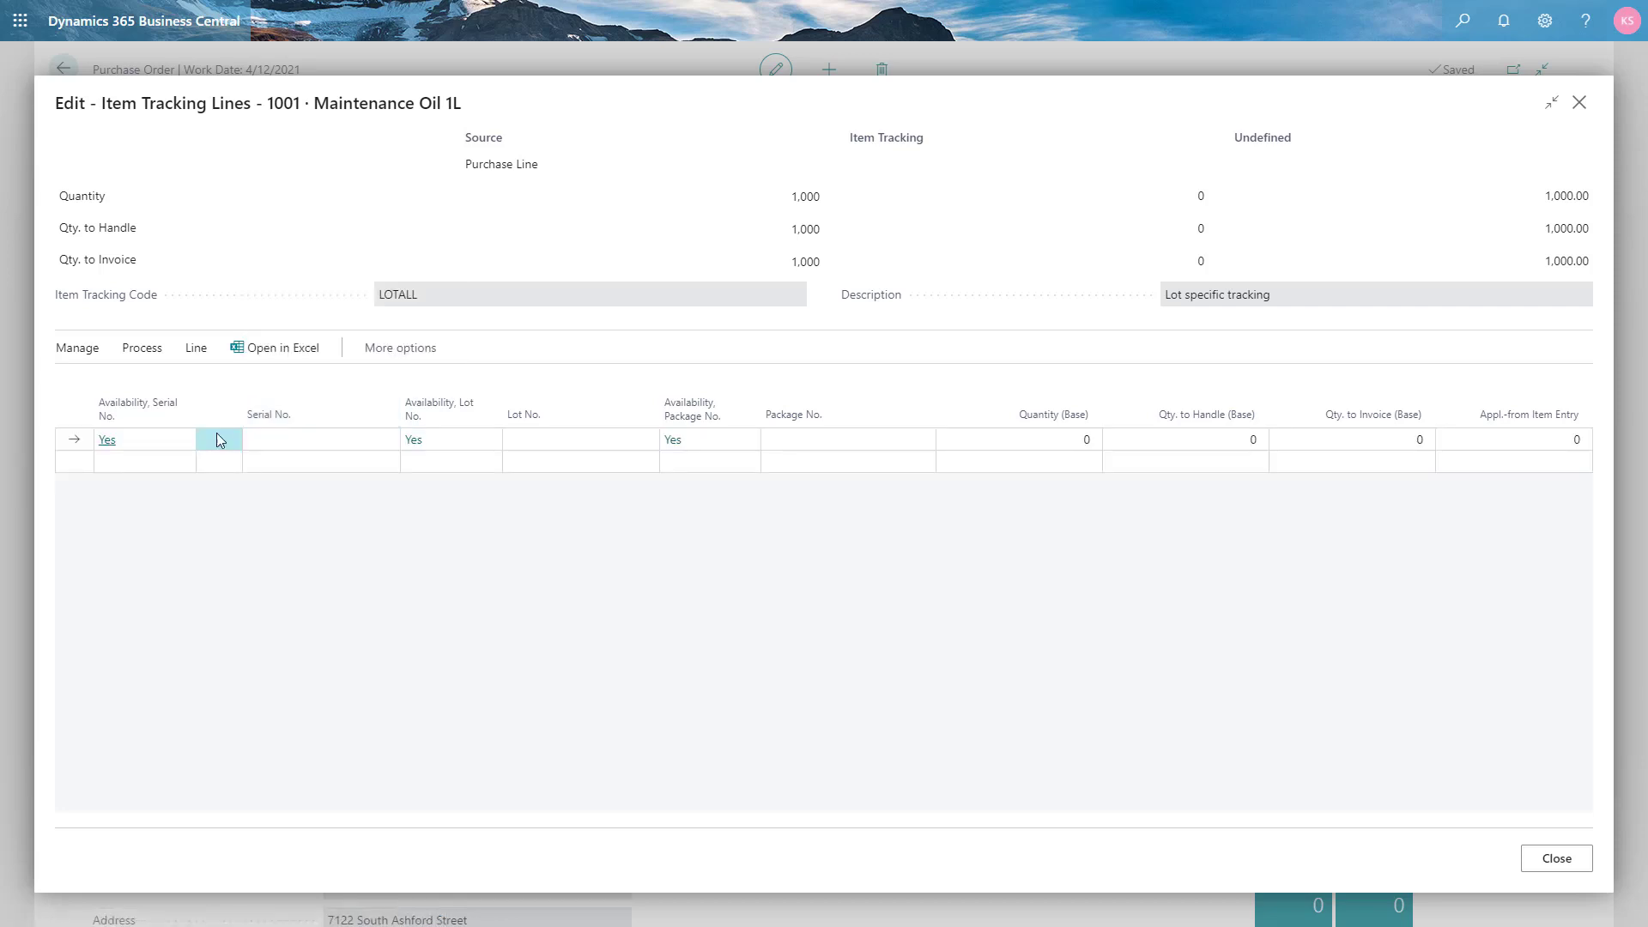
{"action": "left_click", "coordinate": [161, 355]}
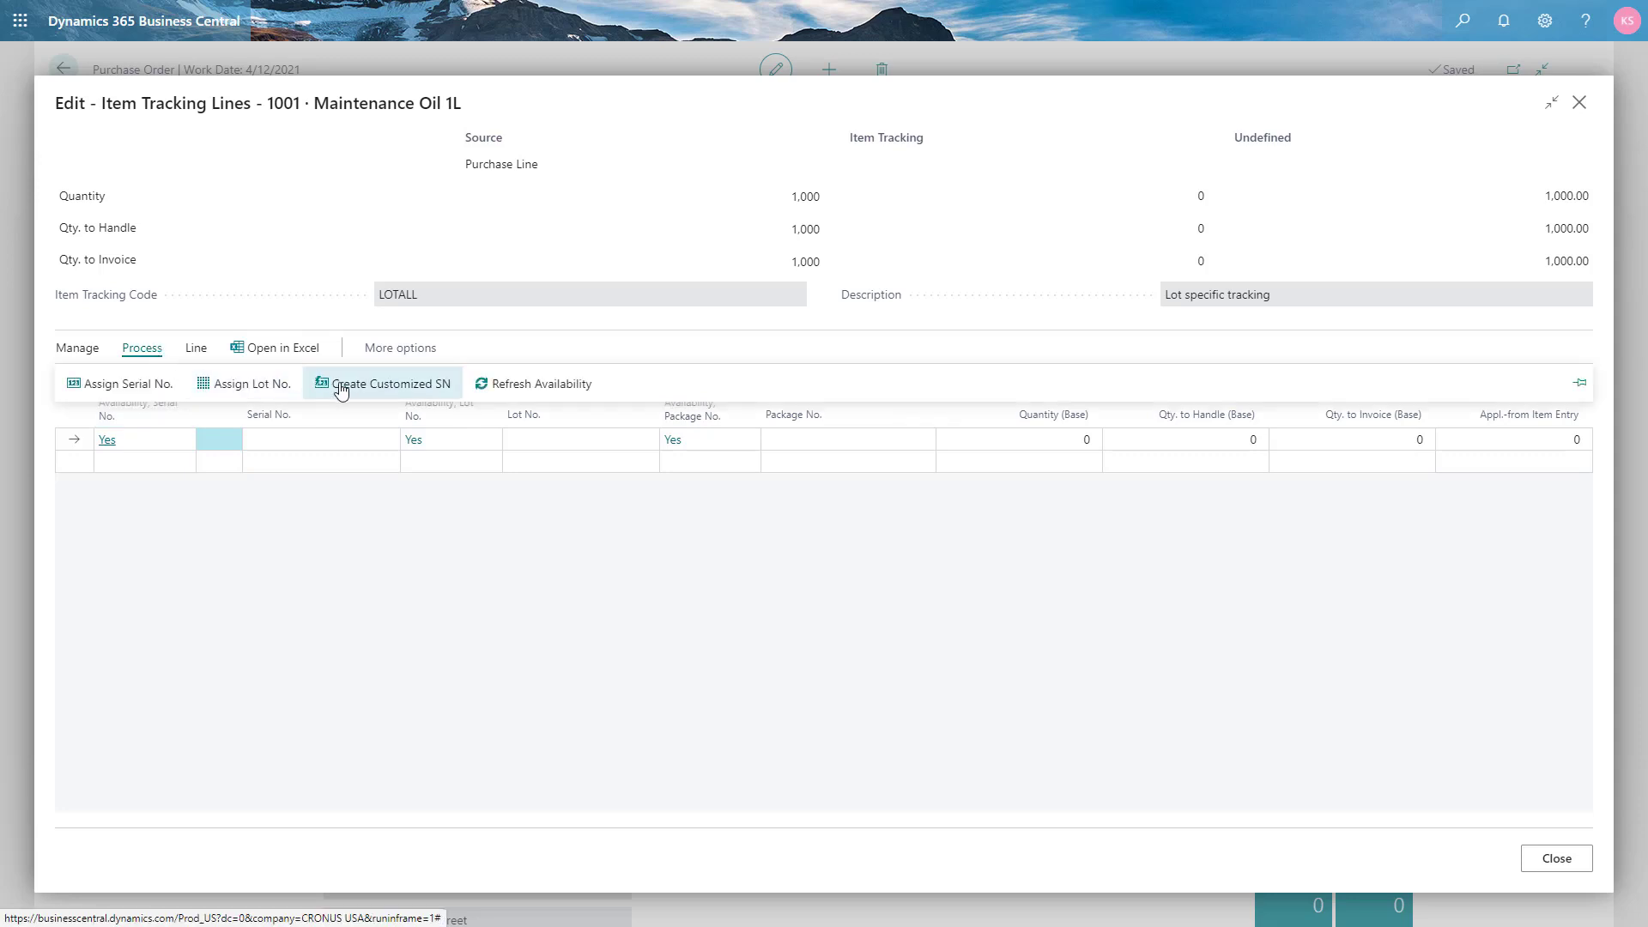
{"action": "left_click", "coordinate": [400, 578]}
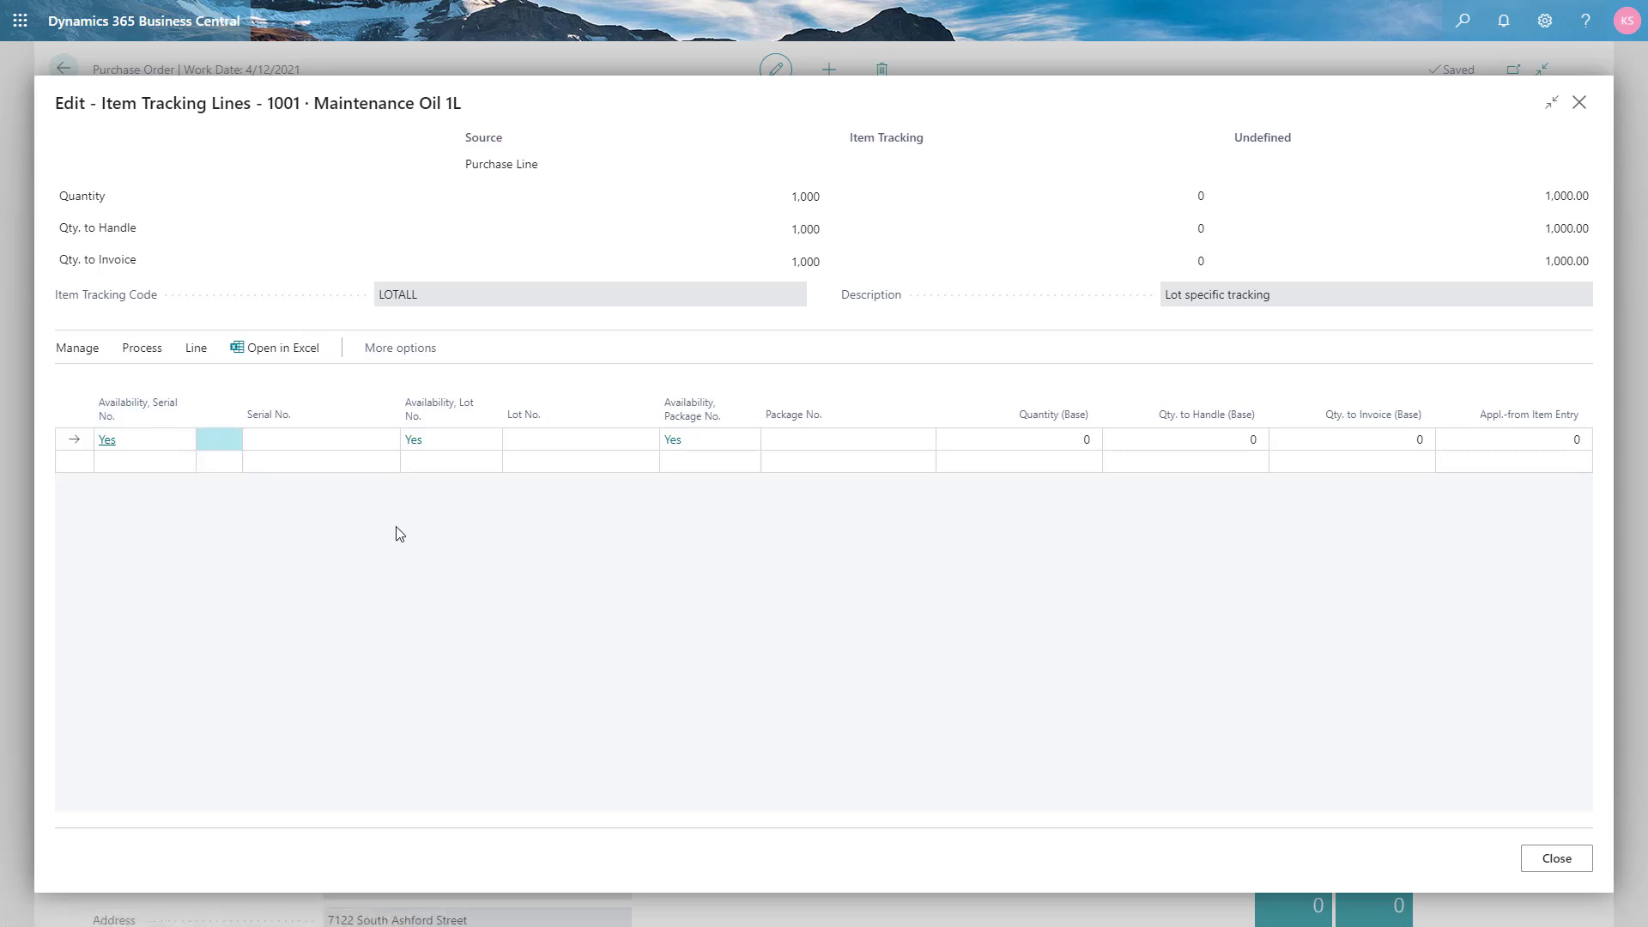
{"action": "left_click", "coordinate": [142, 349]}
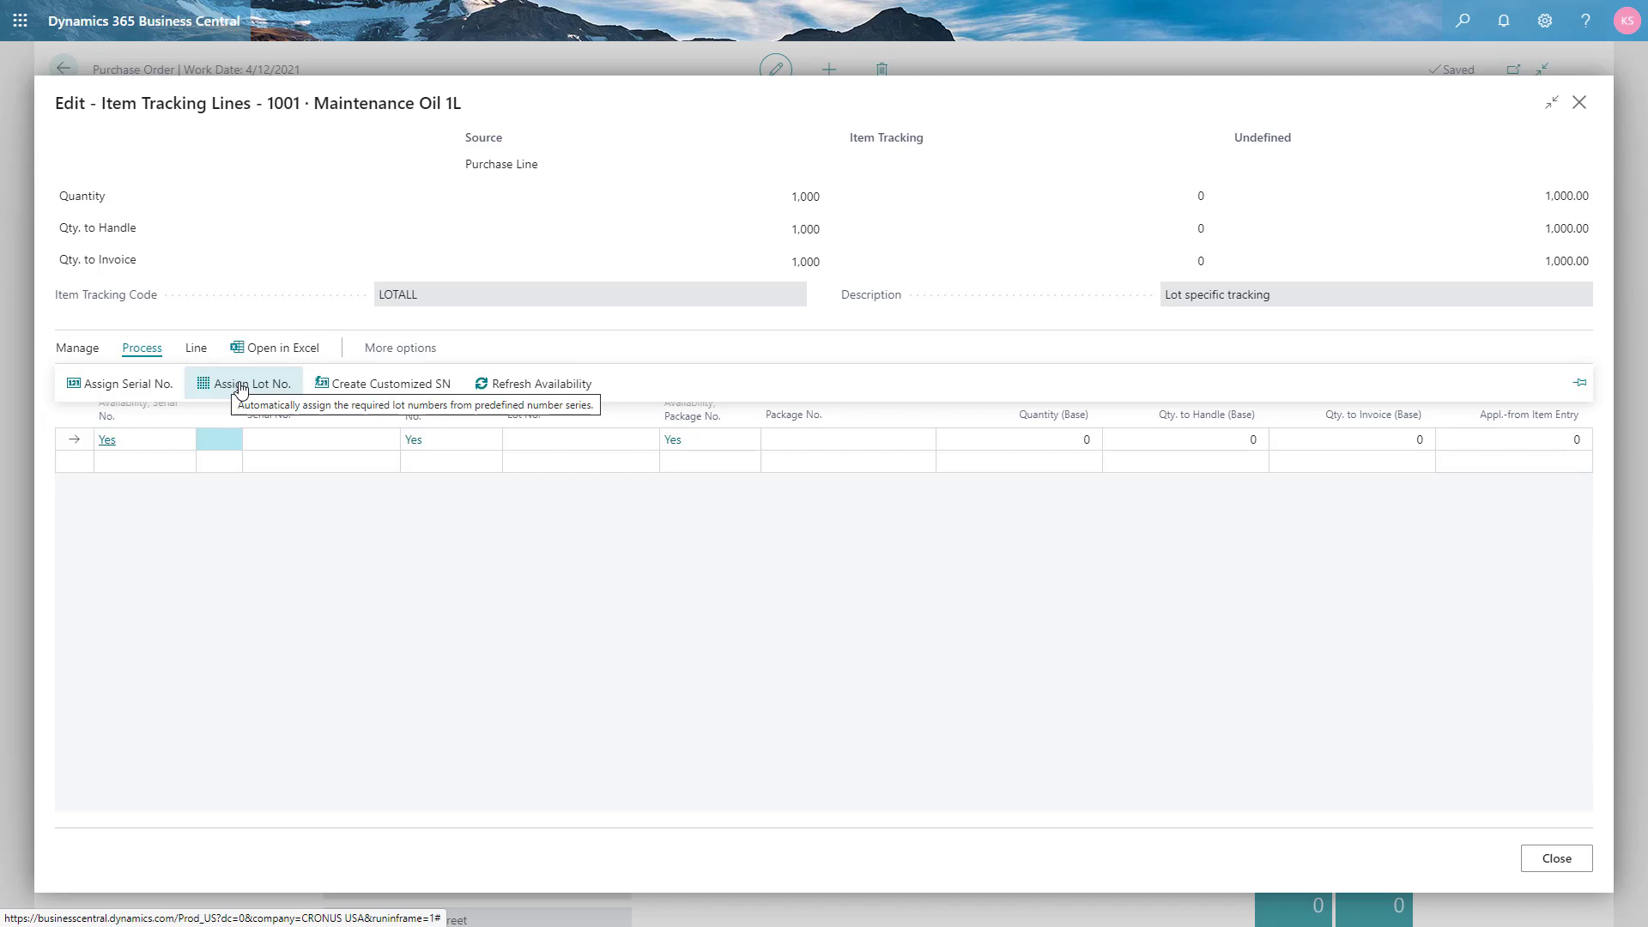
{"action": "left_click", "coordinate": [526, 530]}
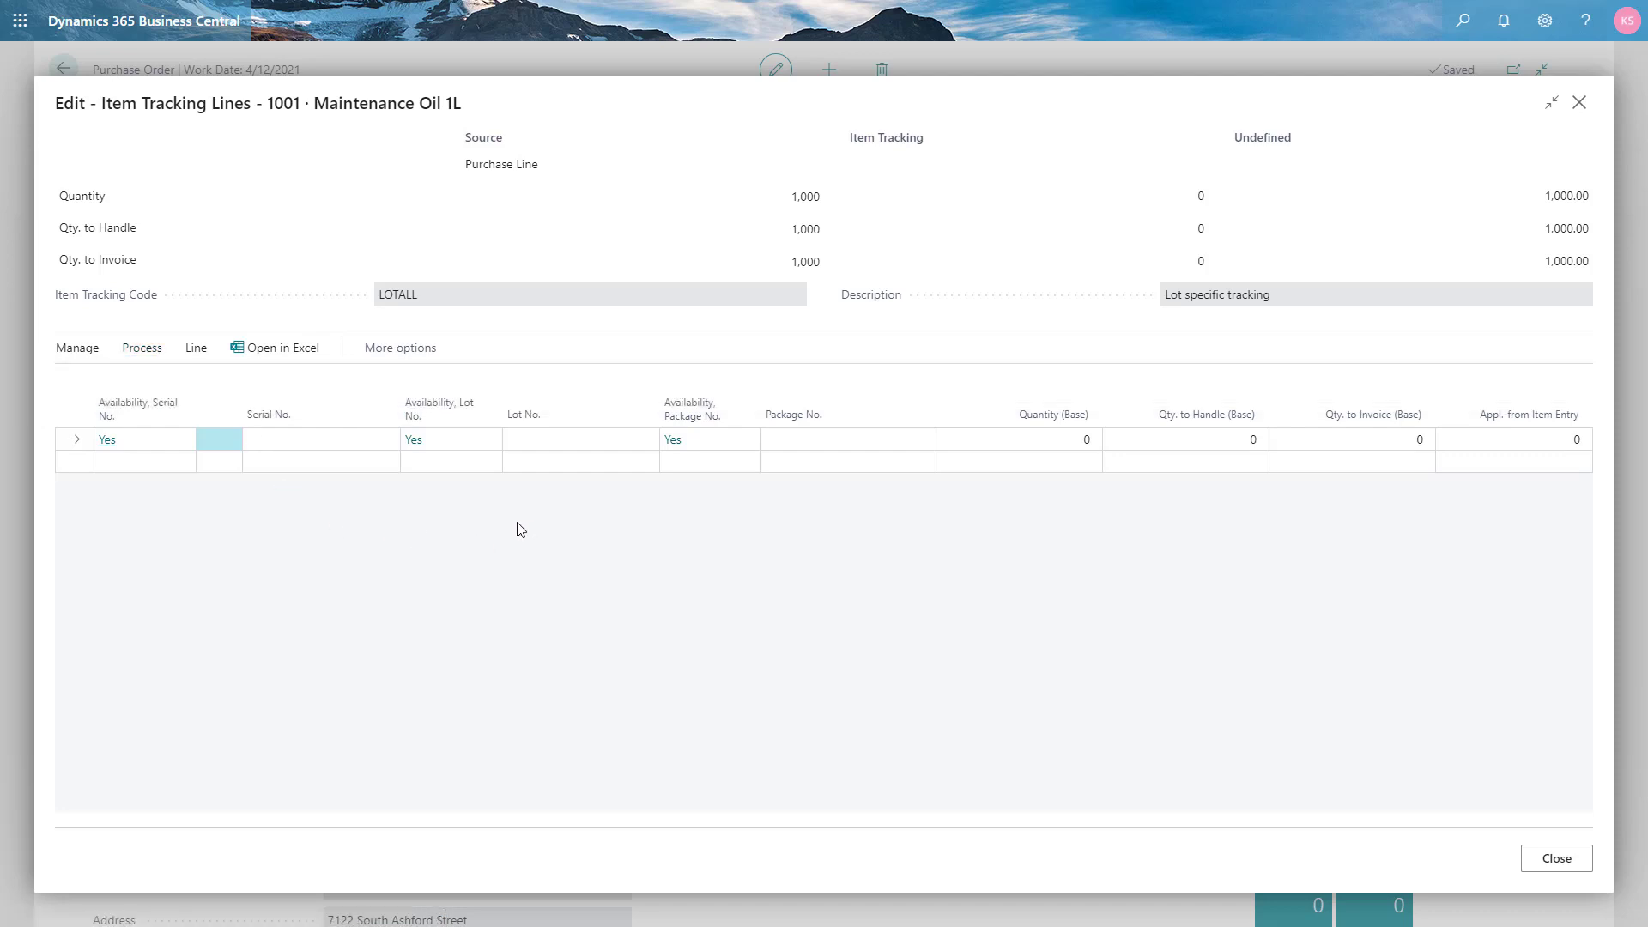
- Enter lot number LT001 with a base quantity of 100 on the first item tracking line
{"action": "left_click", "coordinate": [542, 438]}
{"action": "type", "text": "LT001"}
{"action": "key", "text": "Tab"}
{"action": "key", "text": "Tab"}
{"action": "type", "text": "100"}
{"action": "key", "text": "Tab"}
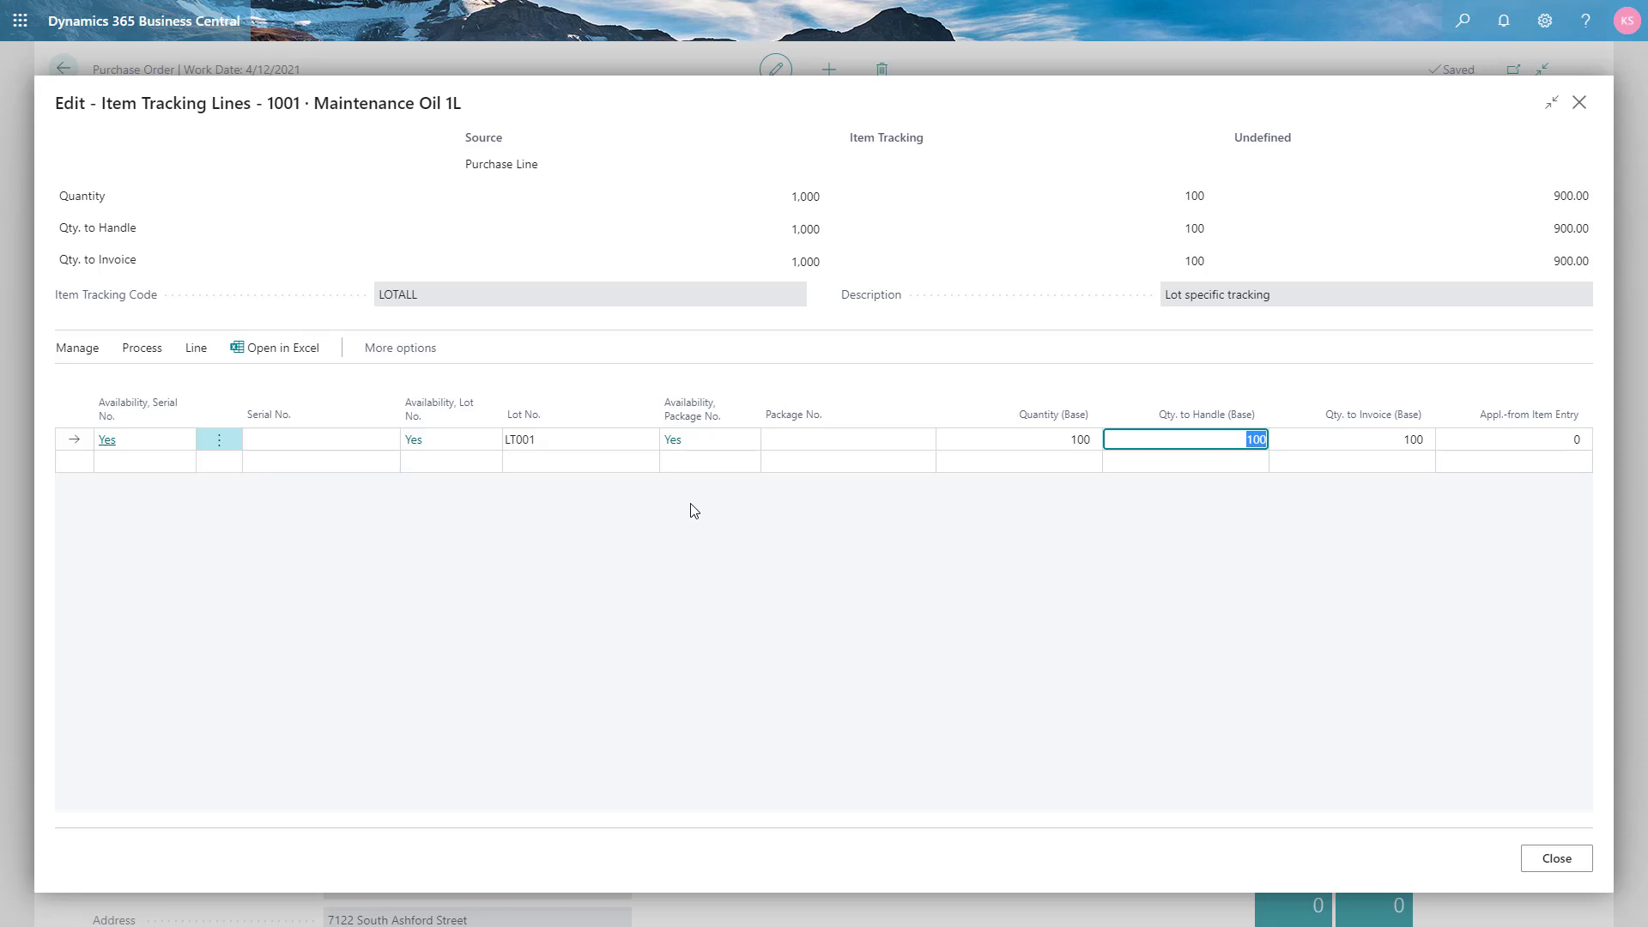
- Personalize the item tracking lines by adding the Expiration Date field between Package No. and Quantity (Base)
{"action": "left_click", "coordinate": [1545, 24]}
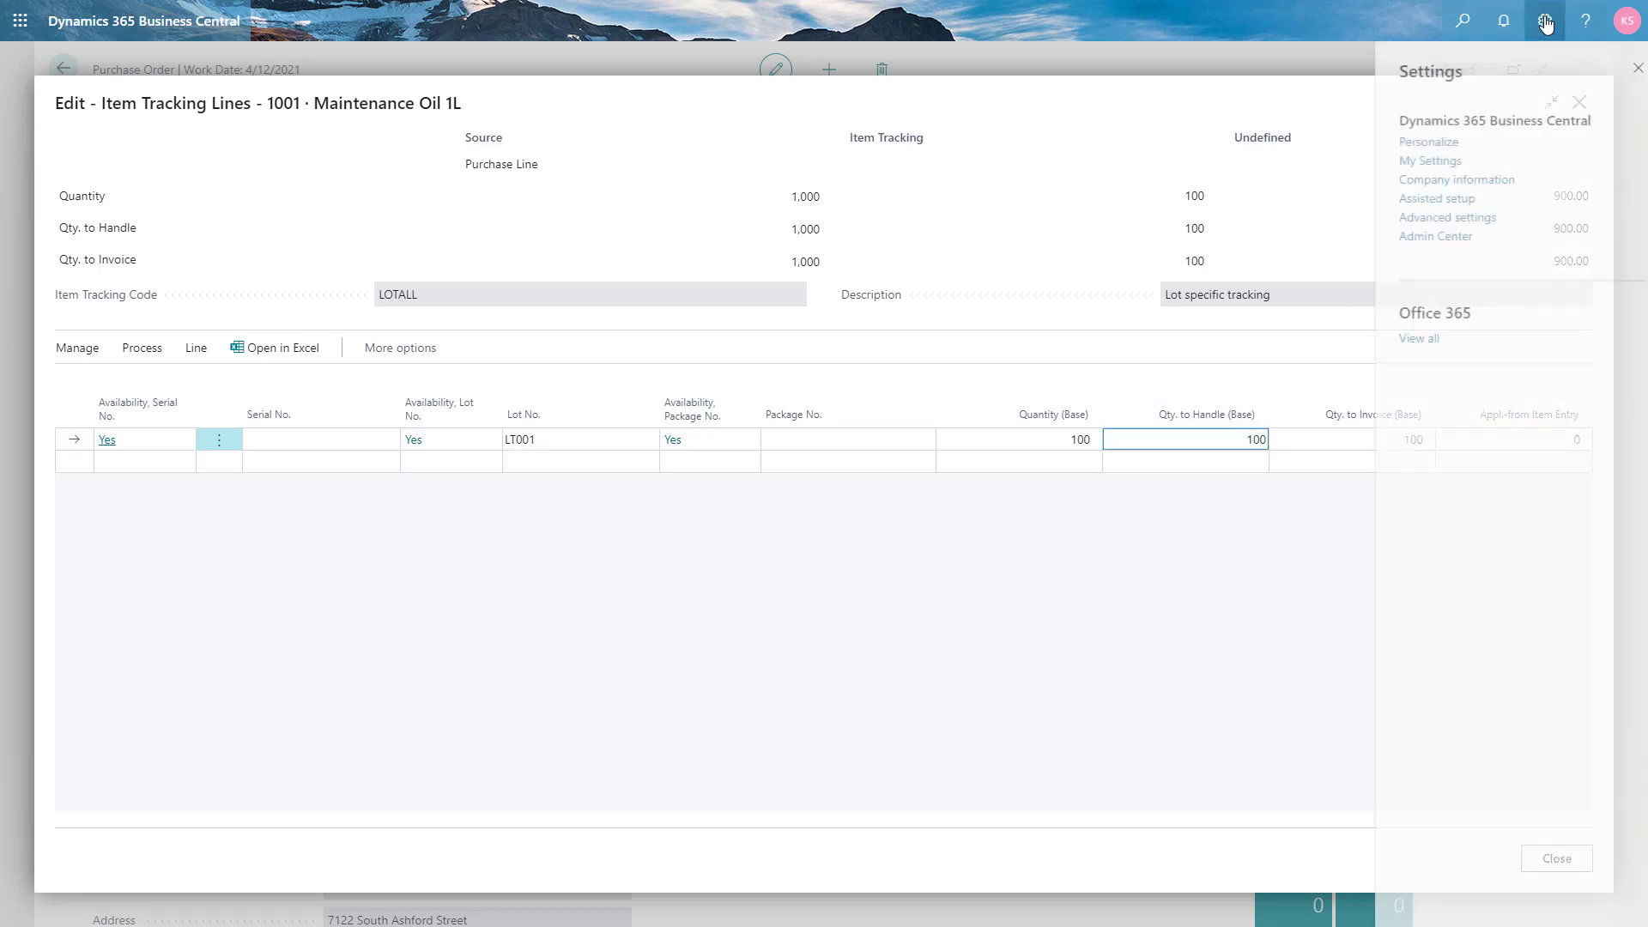
{"action": "left_click", "coordinate": [1417, 143]}
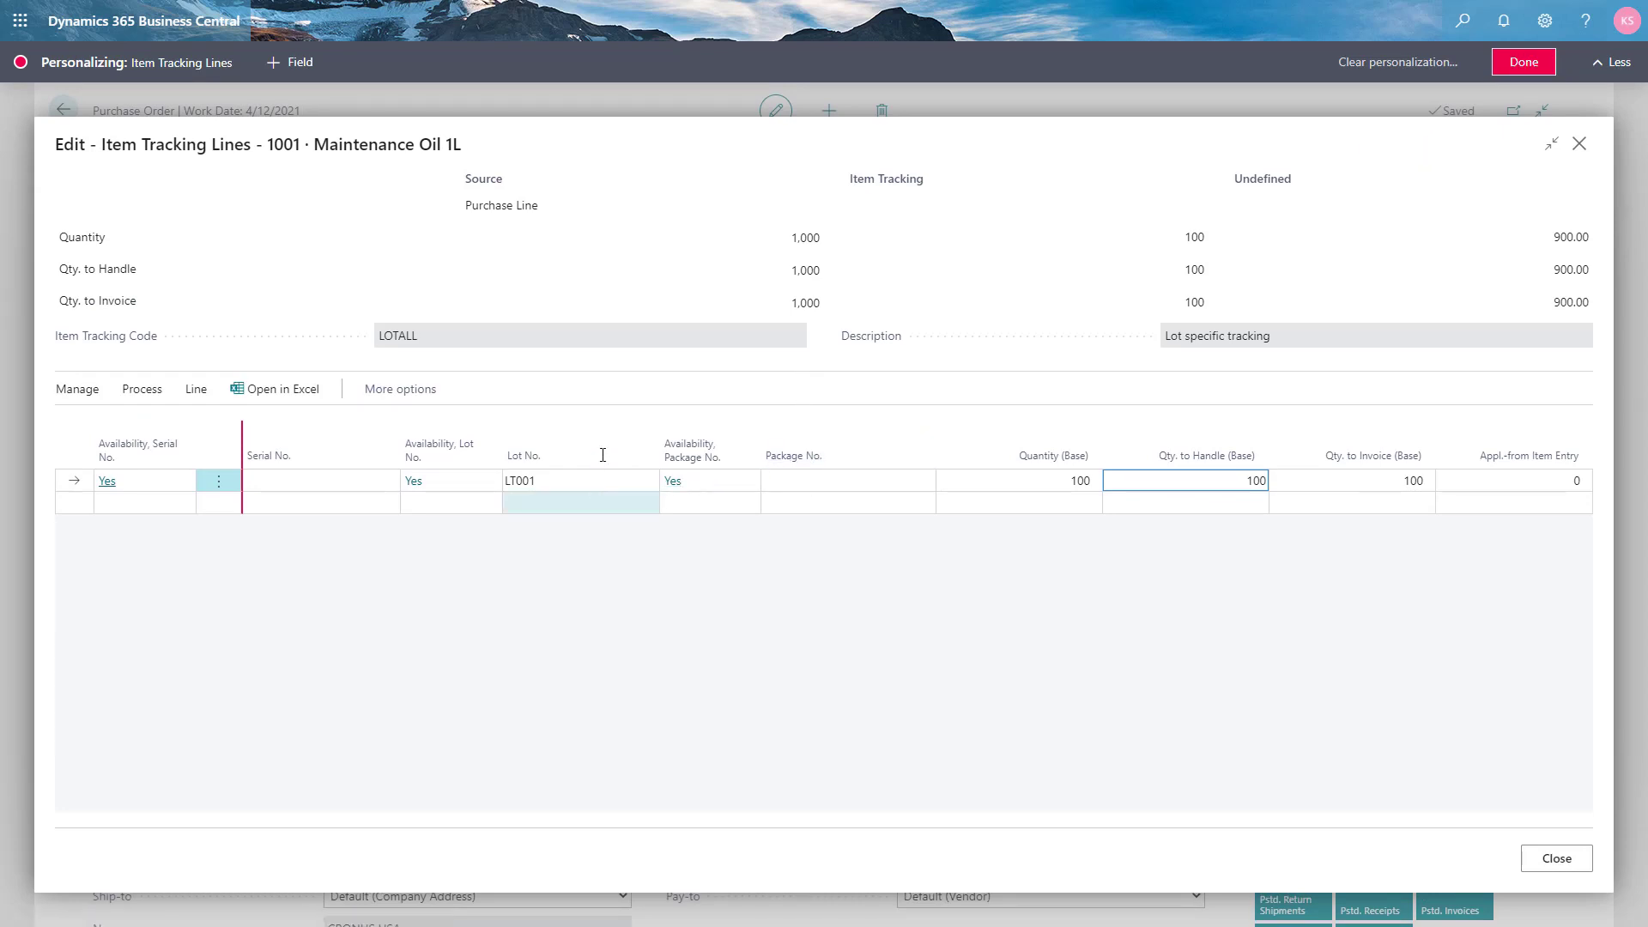
{"action": "left_click", "coordinate": [592, 501]}
{"action": "left_click", "coordinate": [590, 482]}
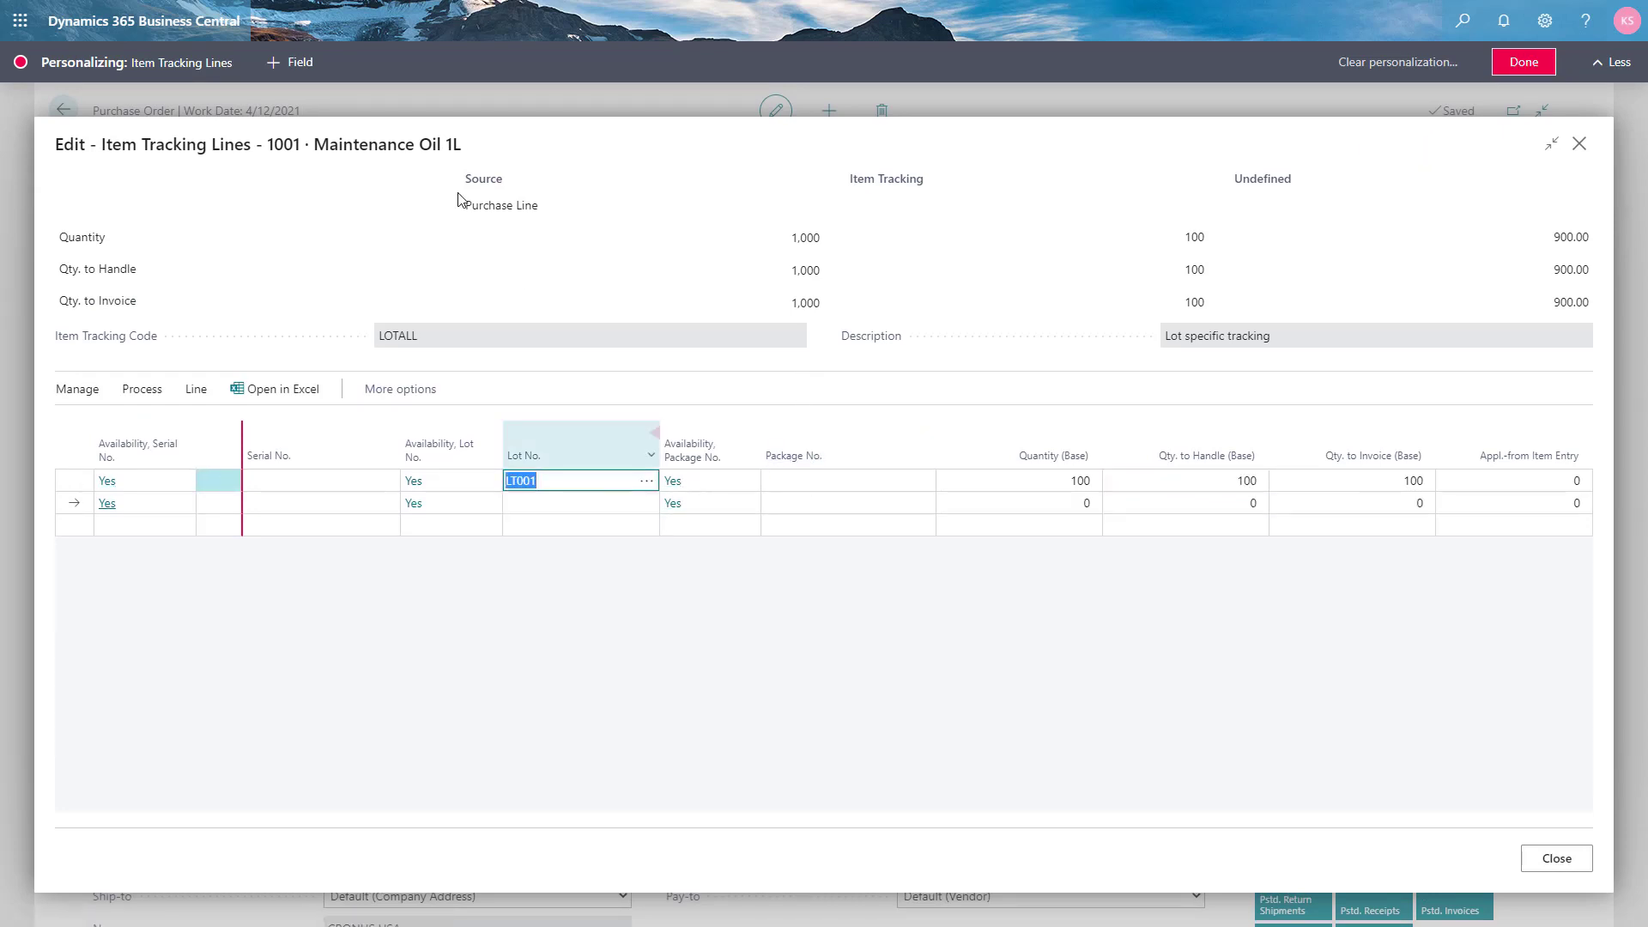
{"action": "left_click", "coordinate": [306, 70]}
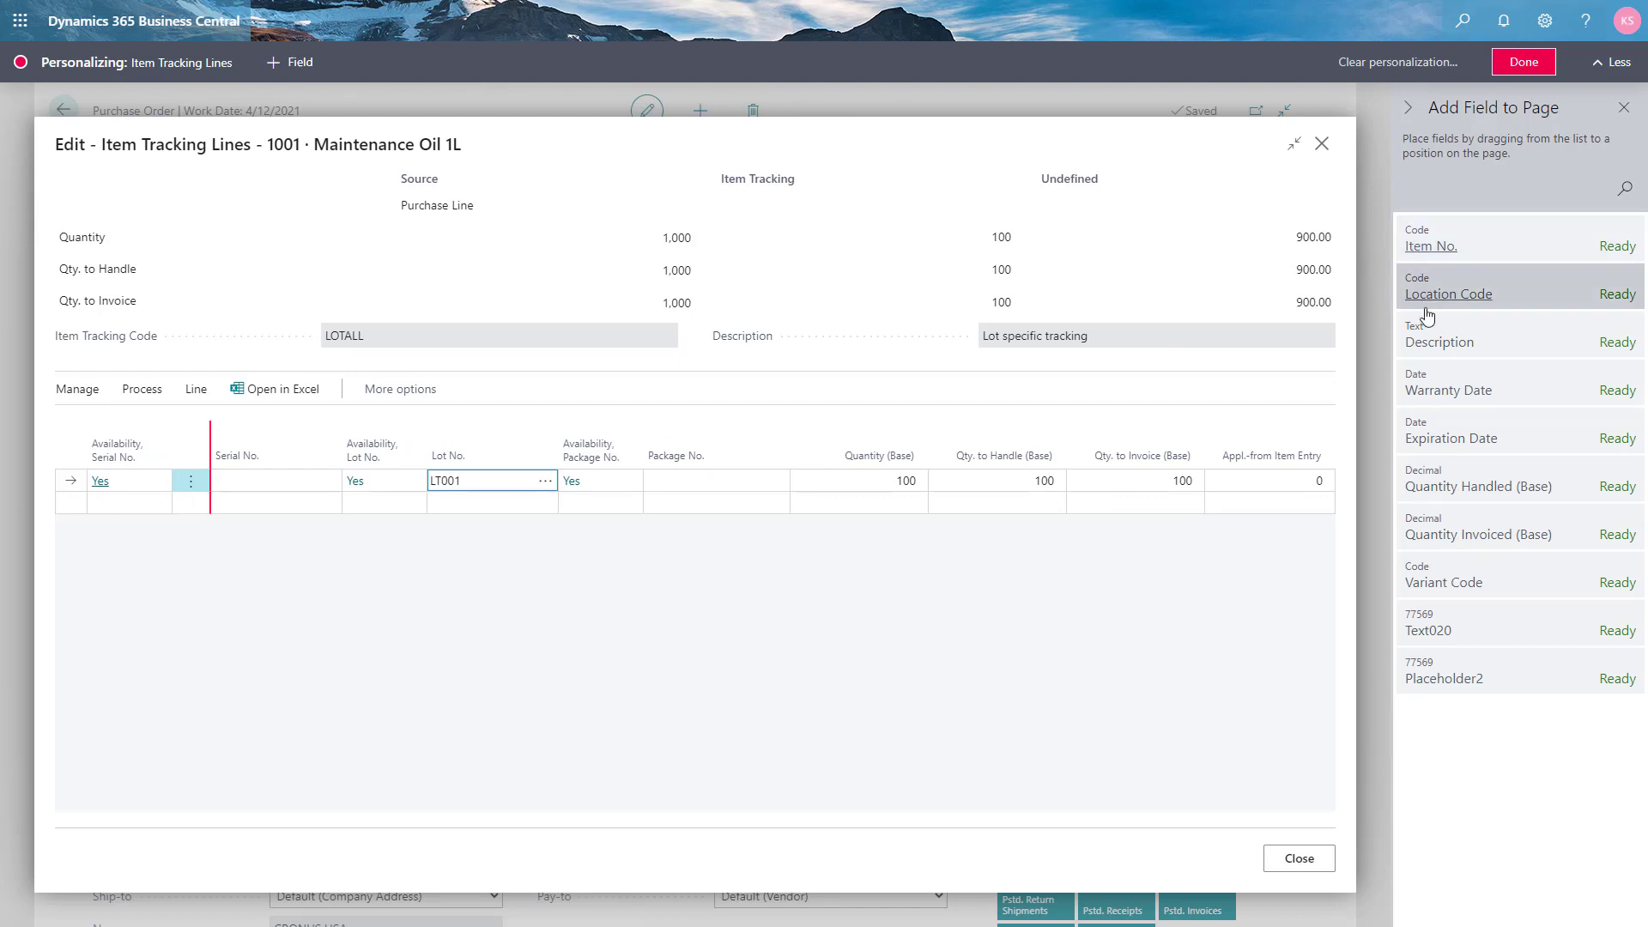
{"action": "left_click", "coordinate": [1527, 433]}
{"action": "mouse_move", "coordinate": [1527, 432]}
{"action": "left_mouse_down"}
{"action": "mouse_move", "coordinate": [871, 456]}
{"action": "mouse_move", "coordinate": [791, 485]}
{"action": "mouse_move", "coordinate": [800, 471]}
{"action": "left_mouse_up"}
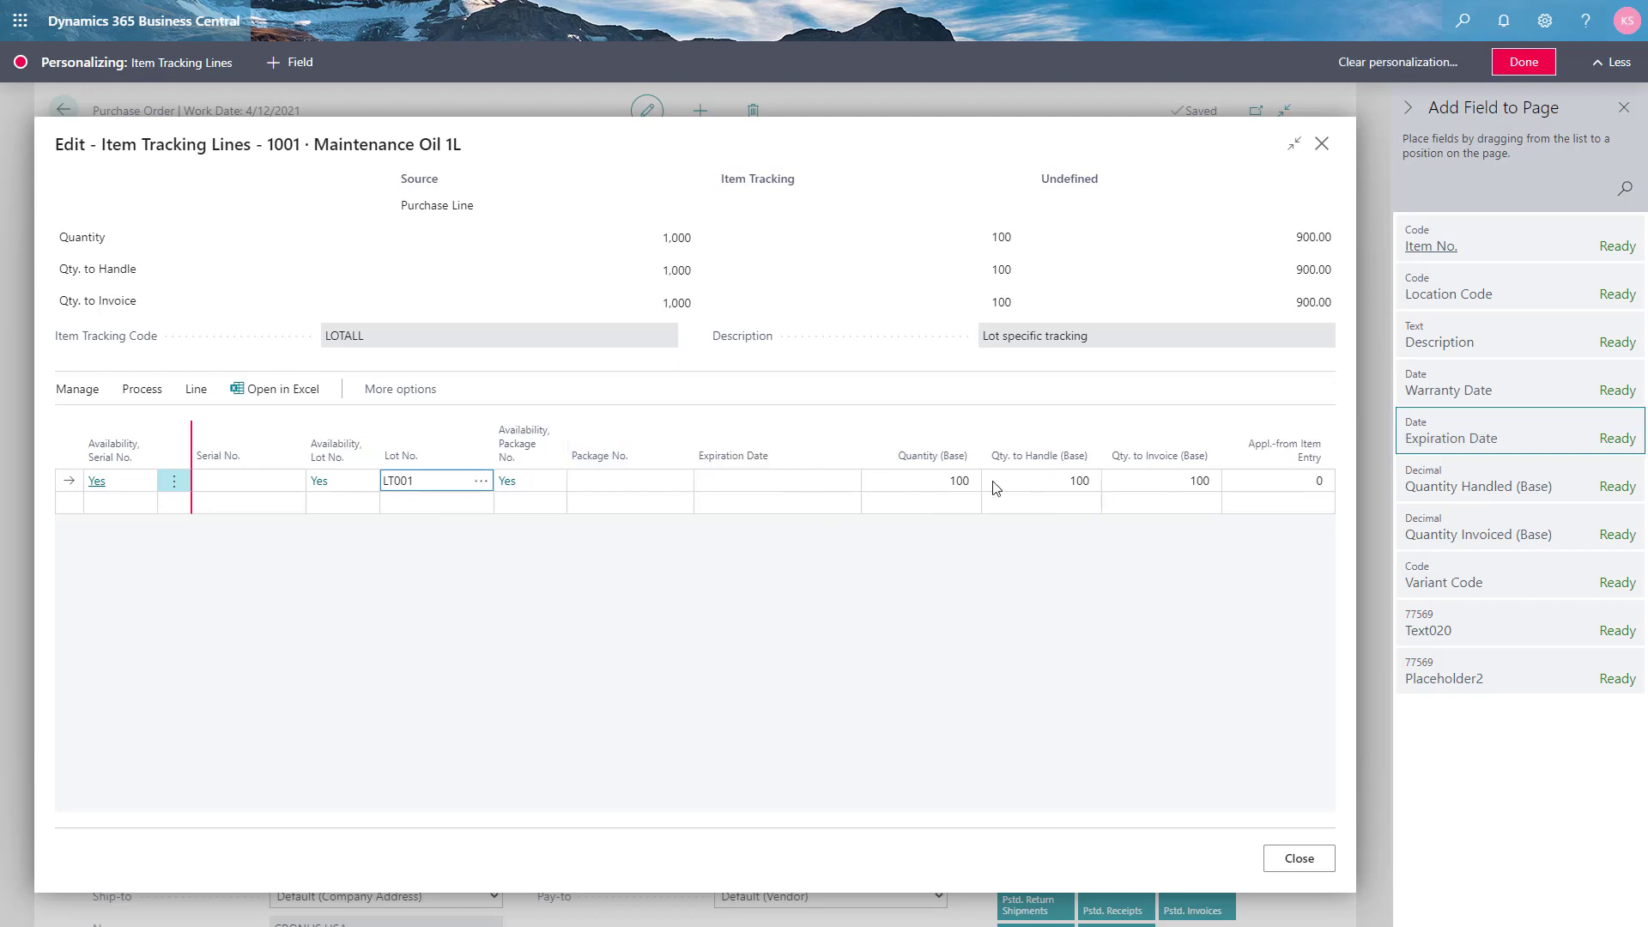
{"action": "left_click", "coordinate": [1516, 69]}
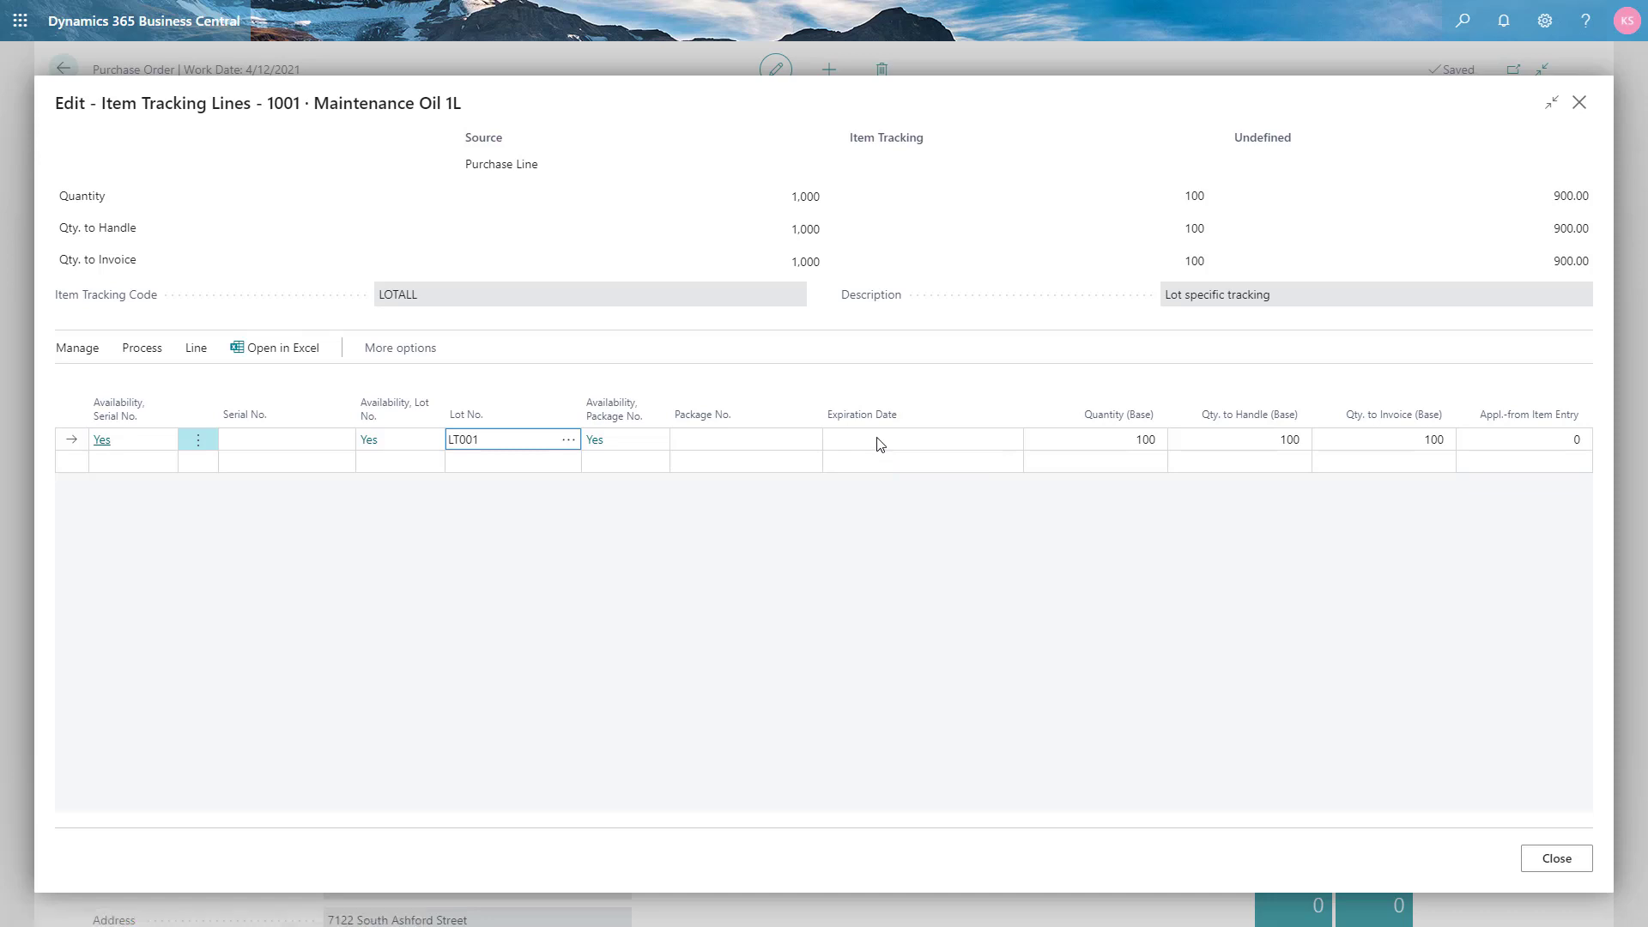
- Set the expiration date of lot LT001 to 12/1/2021
{"action": "left_click", "coordinate": [877, 441]}
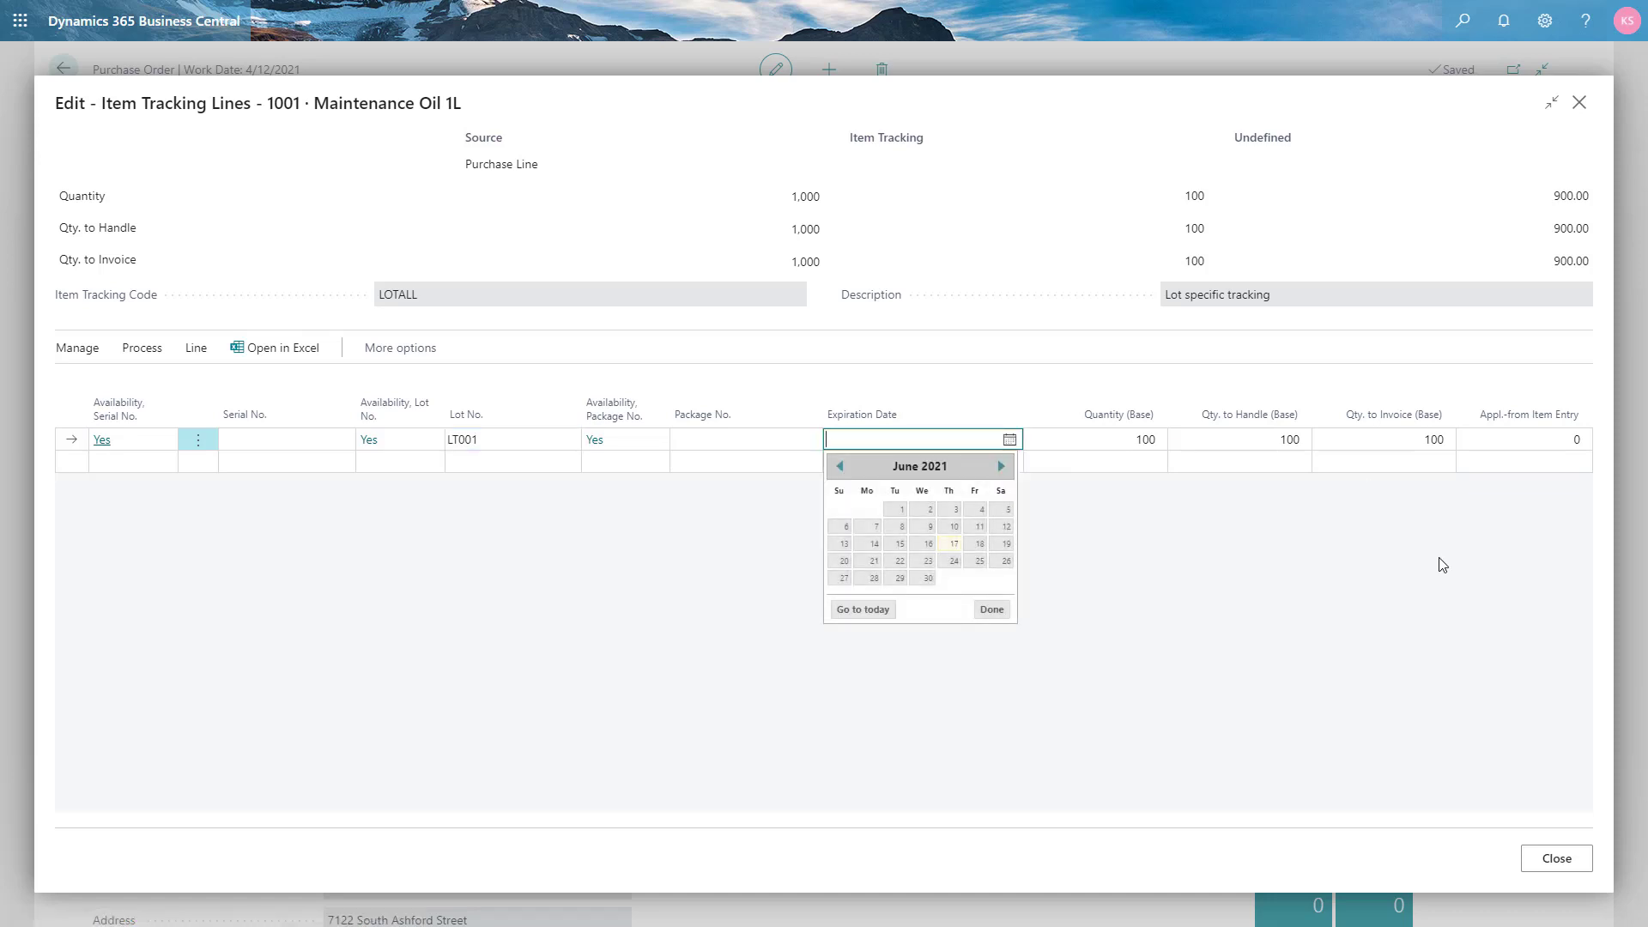
{"action": "type", "text": "0"}
{"action": "key", "text": "BackSpace"}
{"action": "type", "text": "120121"}
{"action": "key", "text": "Tab"}
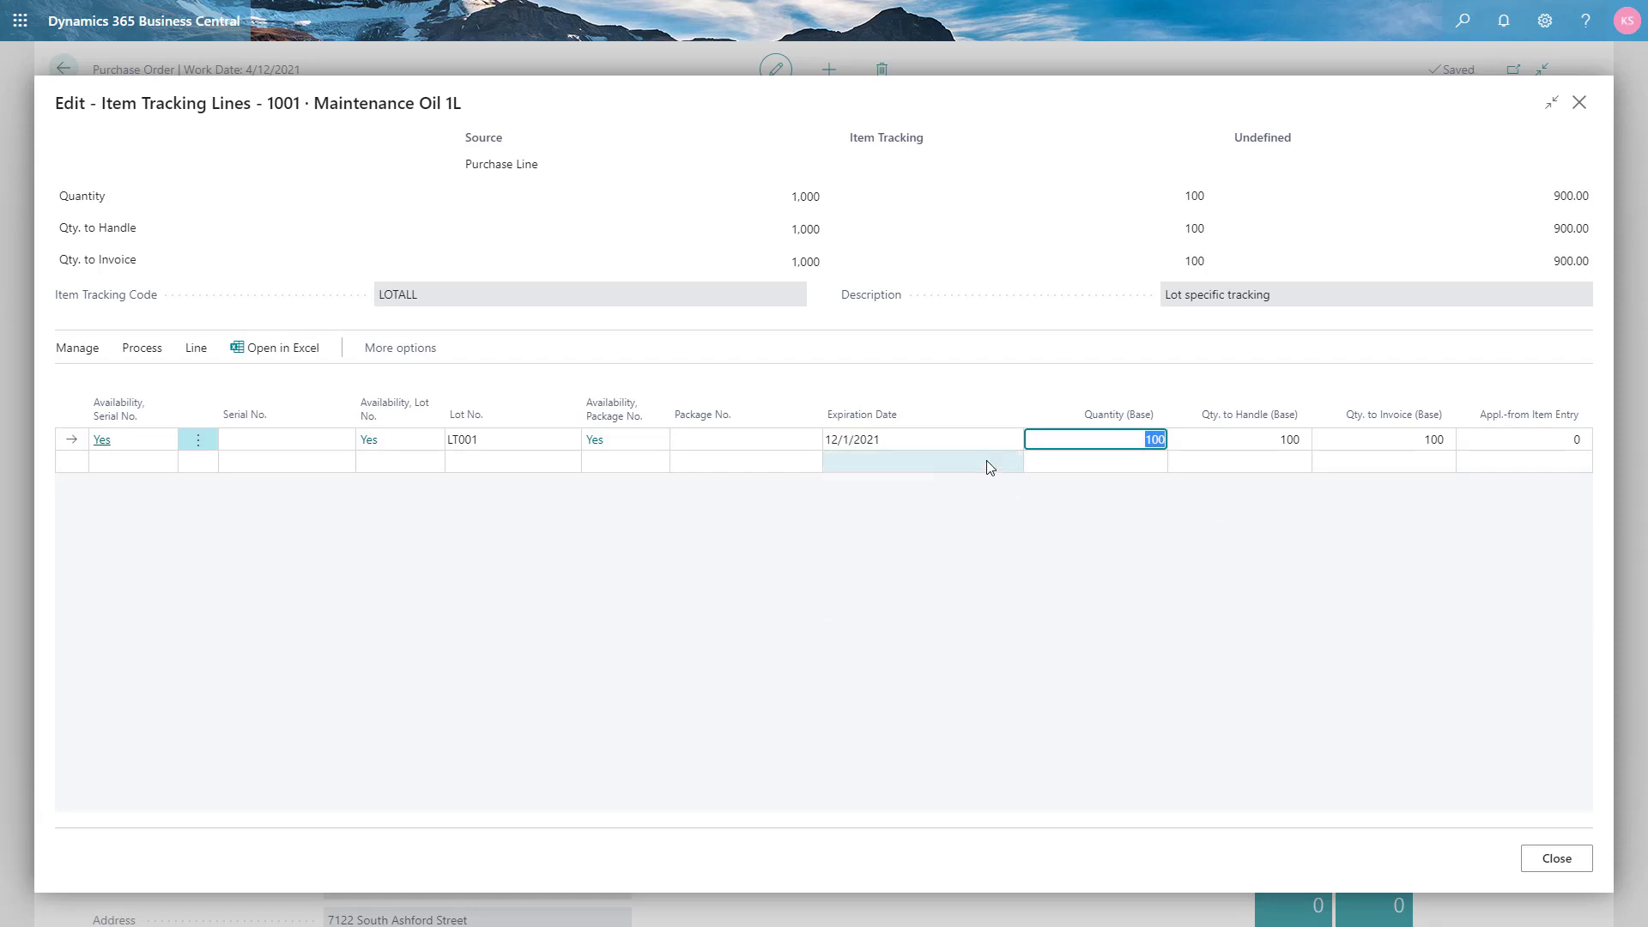
- Add a second tracking line for lot LT002 with expiration date 1/31/2020
{"action": "left_click", "coordinate": [508, 463]}
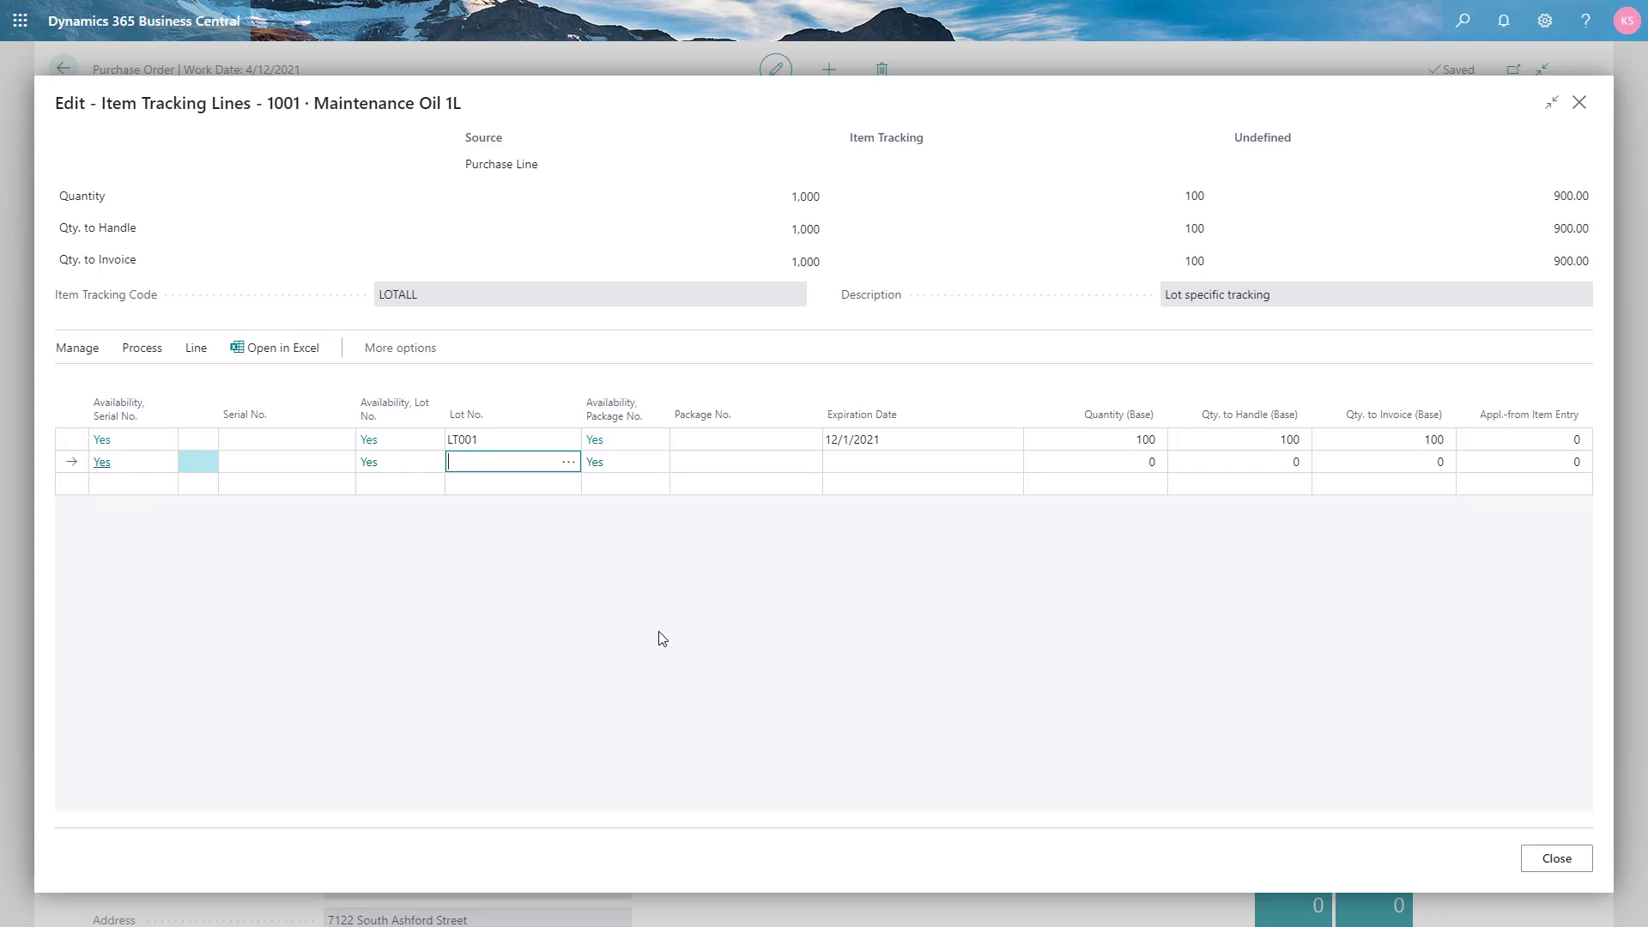
{"action": "type", "text": "LT002"}
{"action": "key", "text": "Tab"}
{"action": "key", "text": "Tab"}
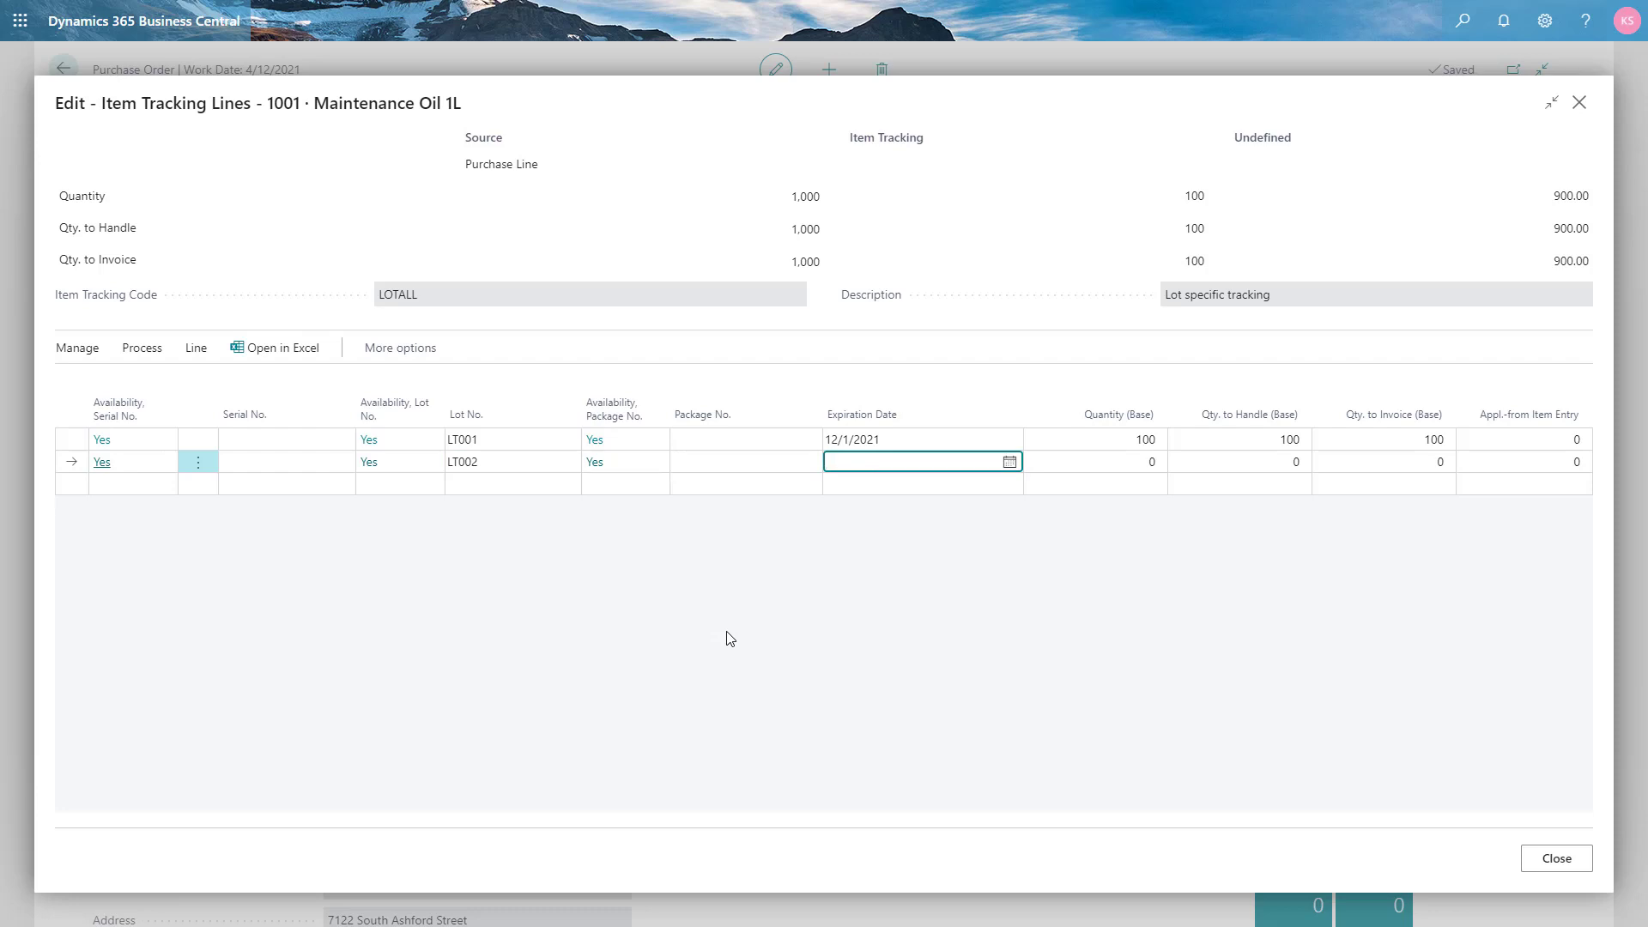
{"action": "type", "text": "01312020"}
{"action": "key", "text": "Tab"}
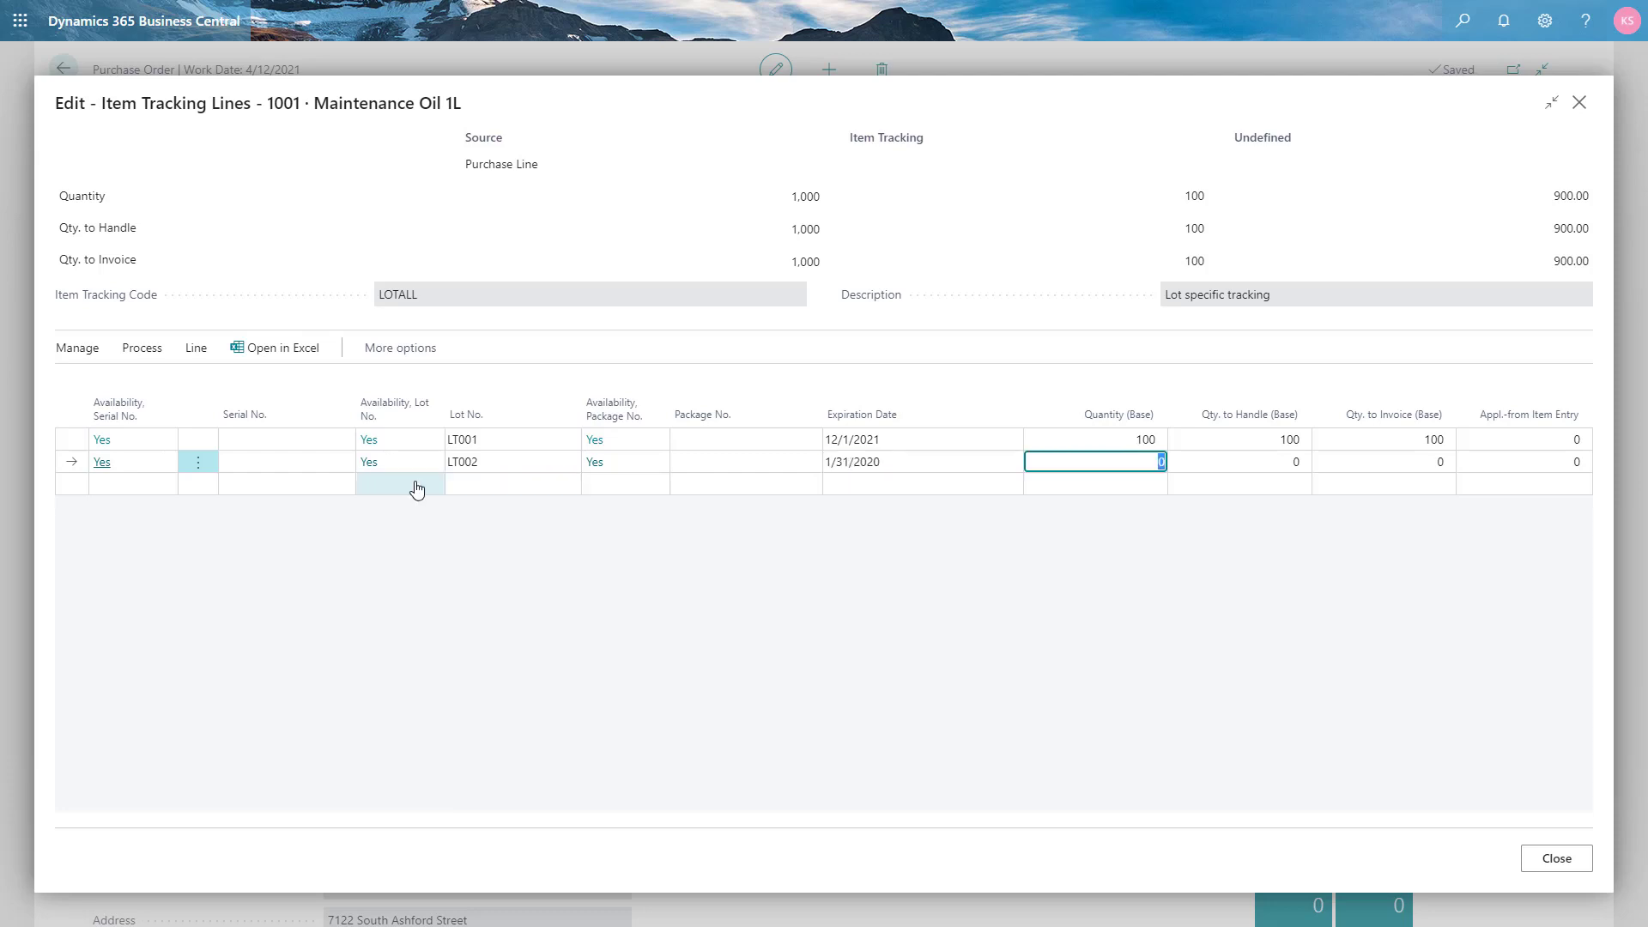
- Add a third tracking line for lot LT003 with expiration date 9/1/2021
{"action": "left_click", "coordinate": [490, 483]}
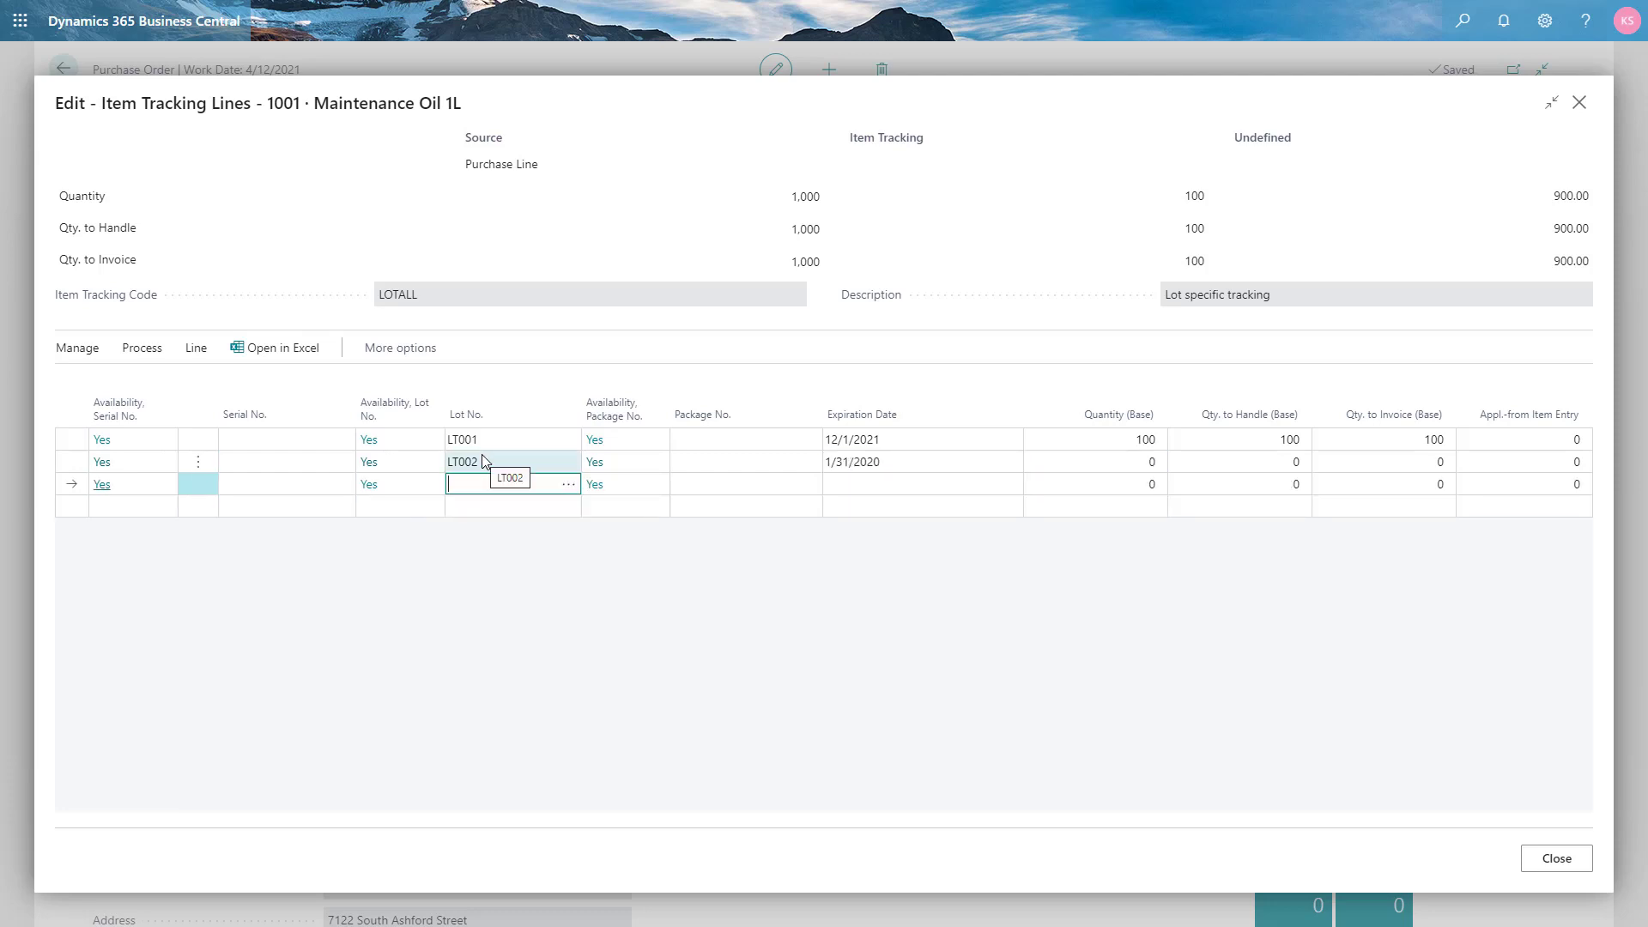
{"action": "type", "text": "lt003"}
{"action": "key", "text": "Tab"}
{"action": "key", "text": "Tab"}
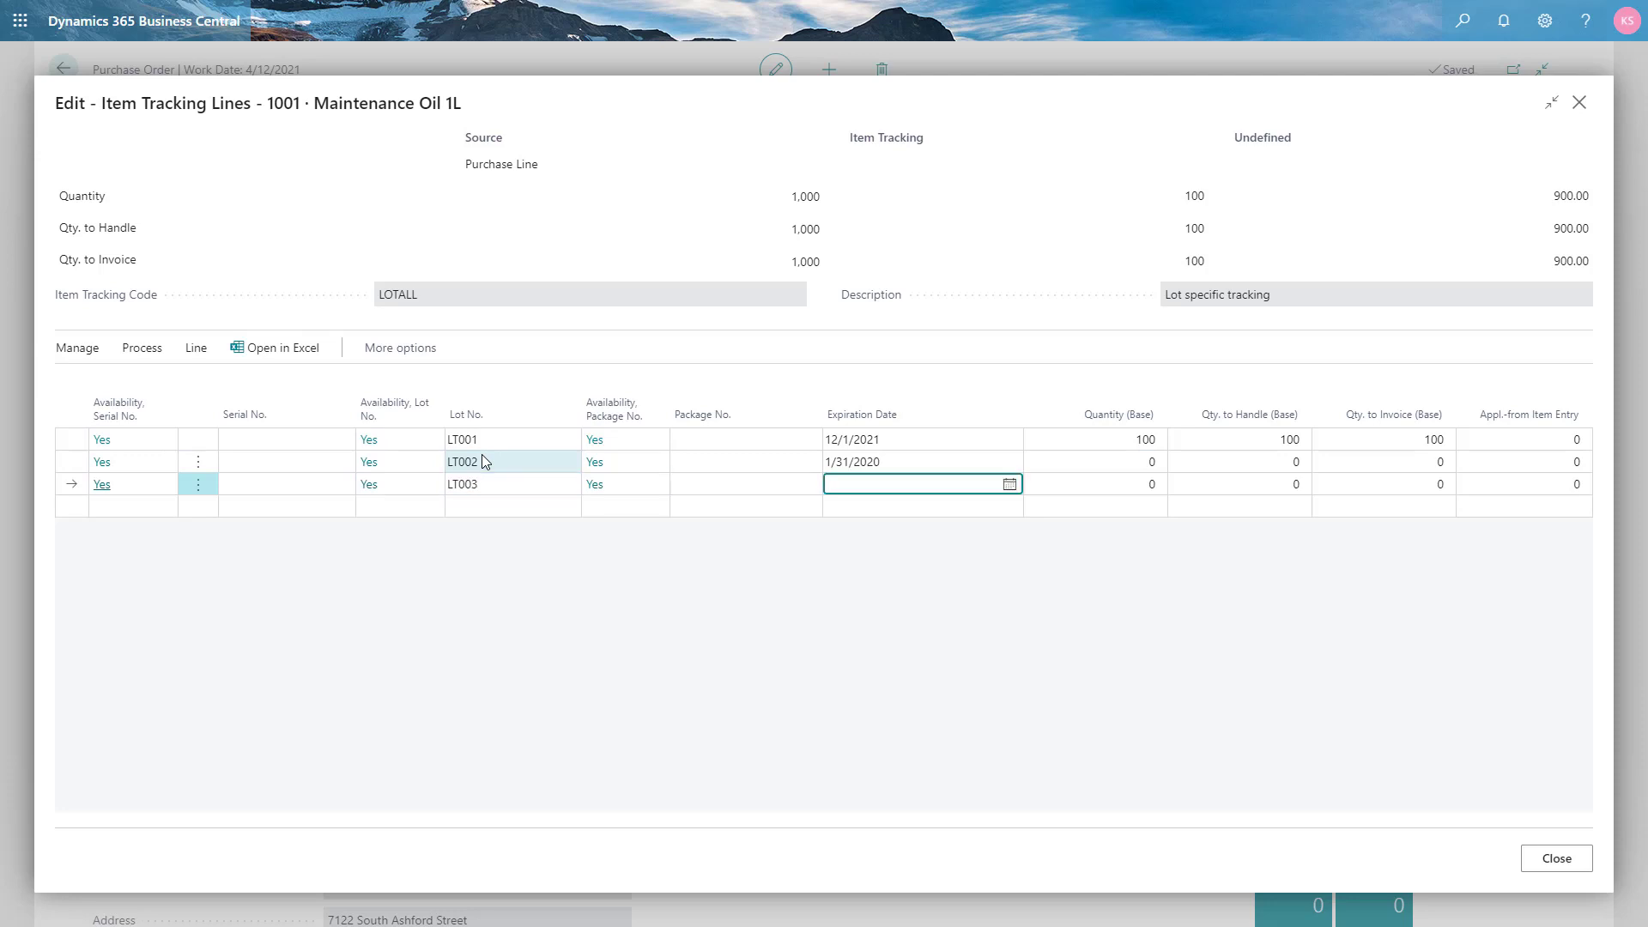
{"action": "type", "text": "090121"}
{"action": "key", "text": "Tab"}
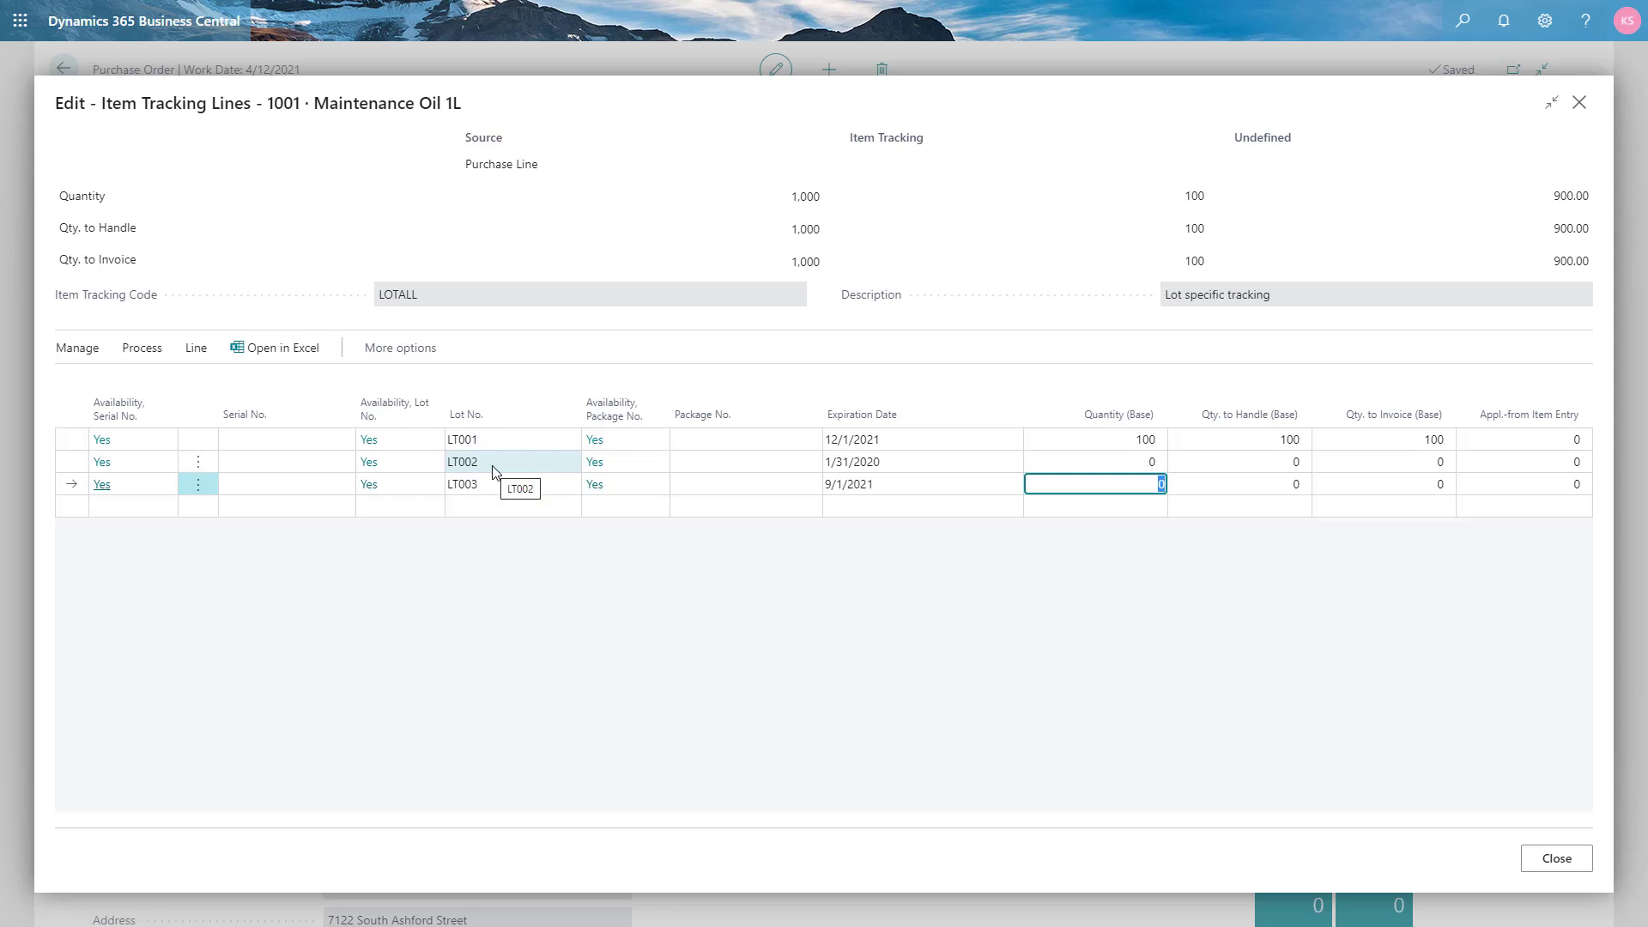
- Set the base quantity to 400 for lot LT002 and 500 for lot LT003, and close the item tracking lines
{"action": "key", "text": "Up"}
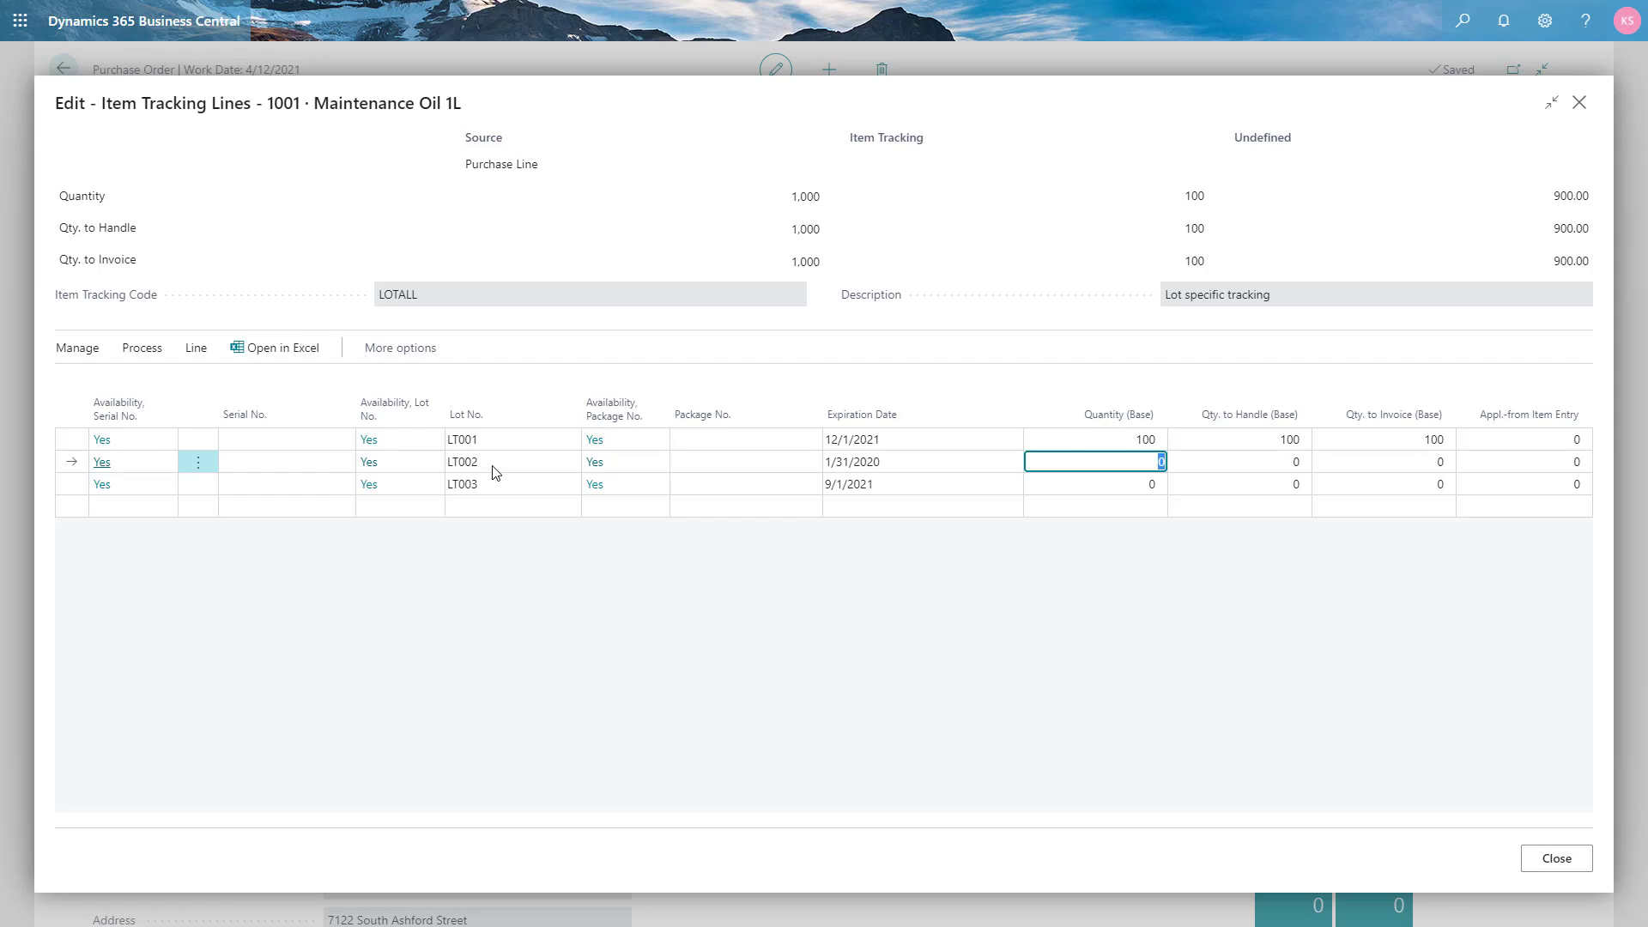
{"action": "type", "text": "400"}
{"action": "key", "text": "Tab"}
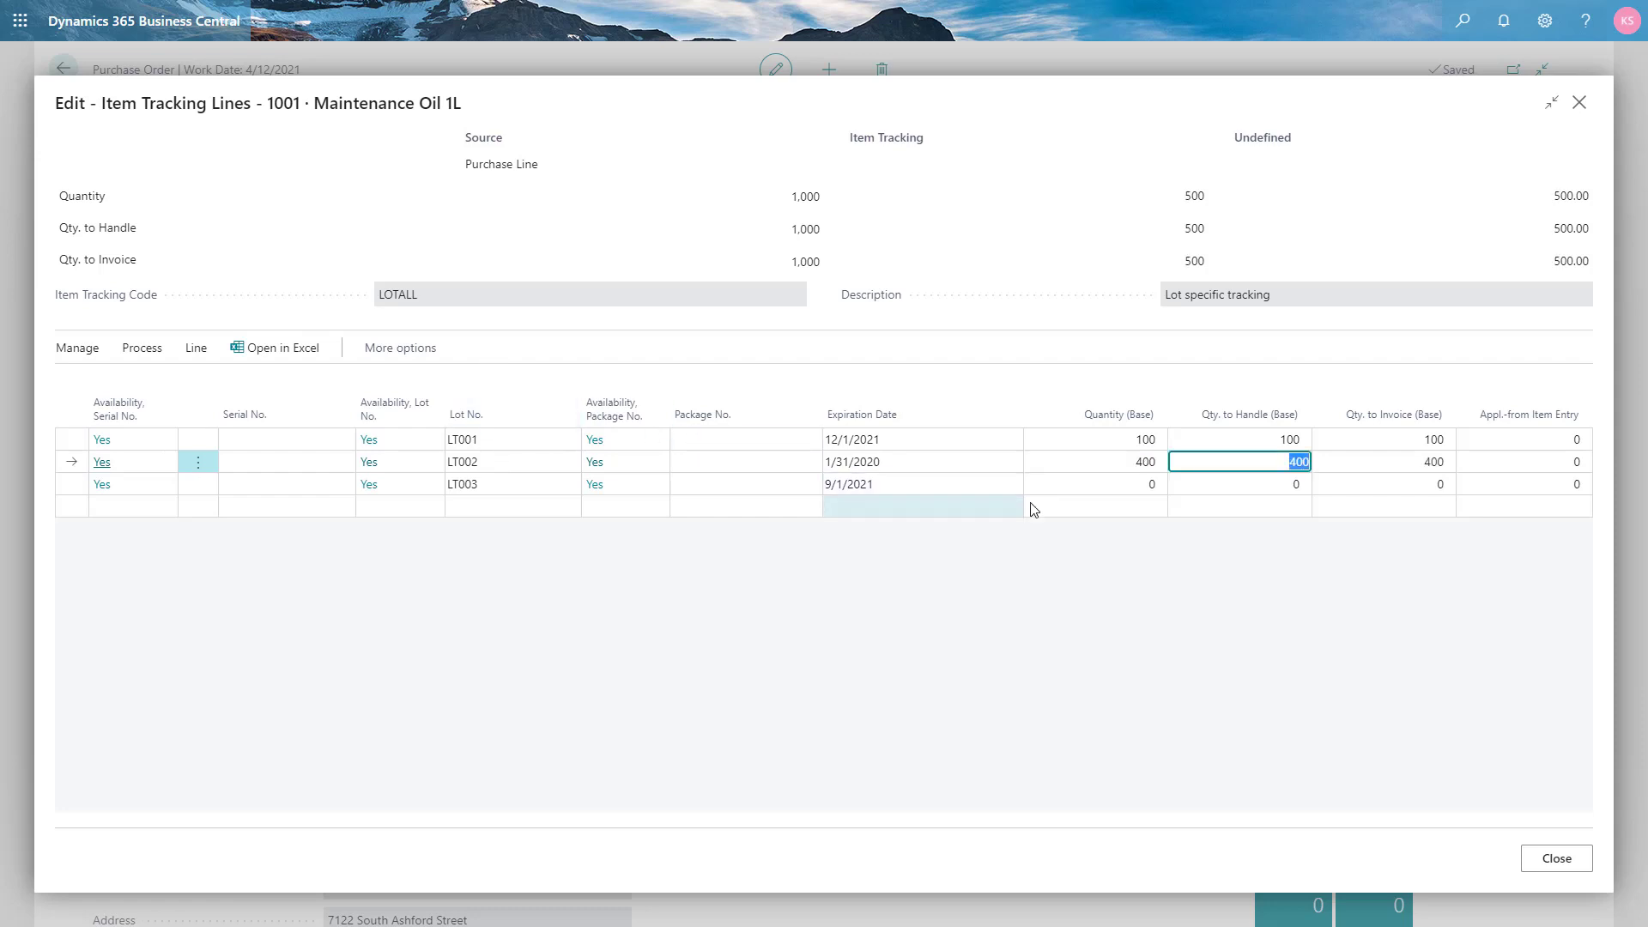
{"action": "left_click", "coordinate": [1076, 491]}
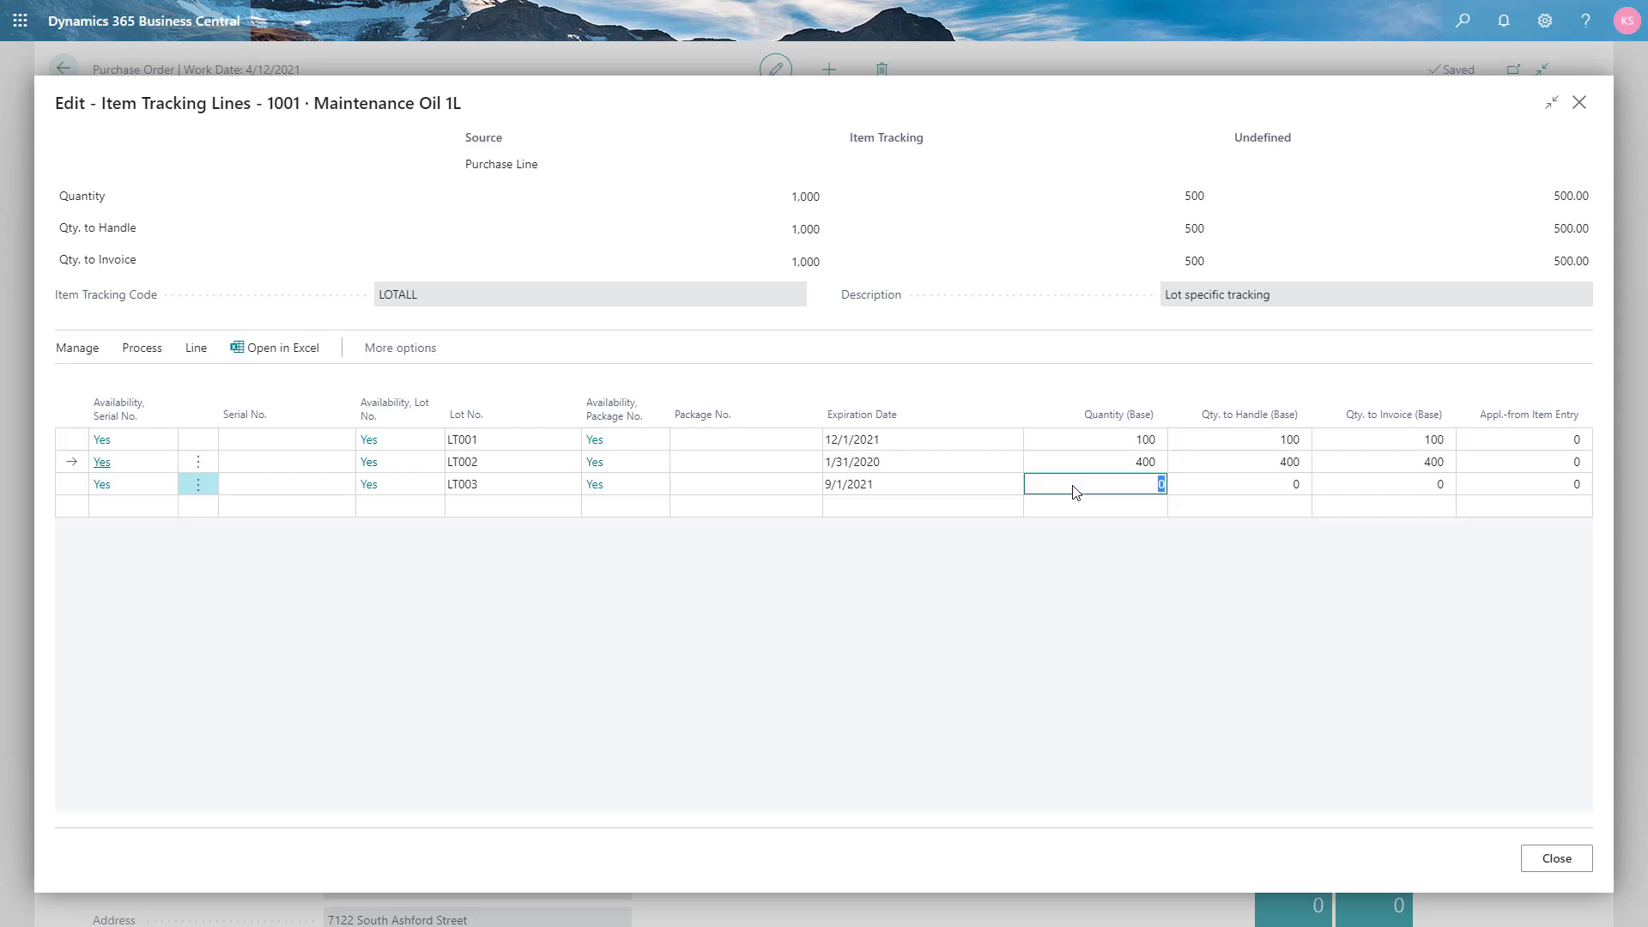
{"action": "type", "text": "500"}
{"action": "key", "text": "shift+Tab"}
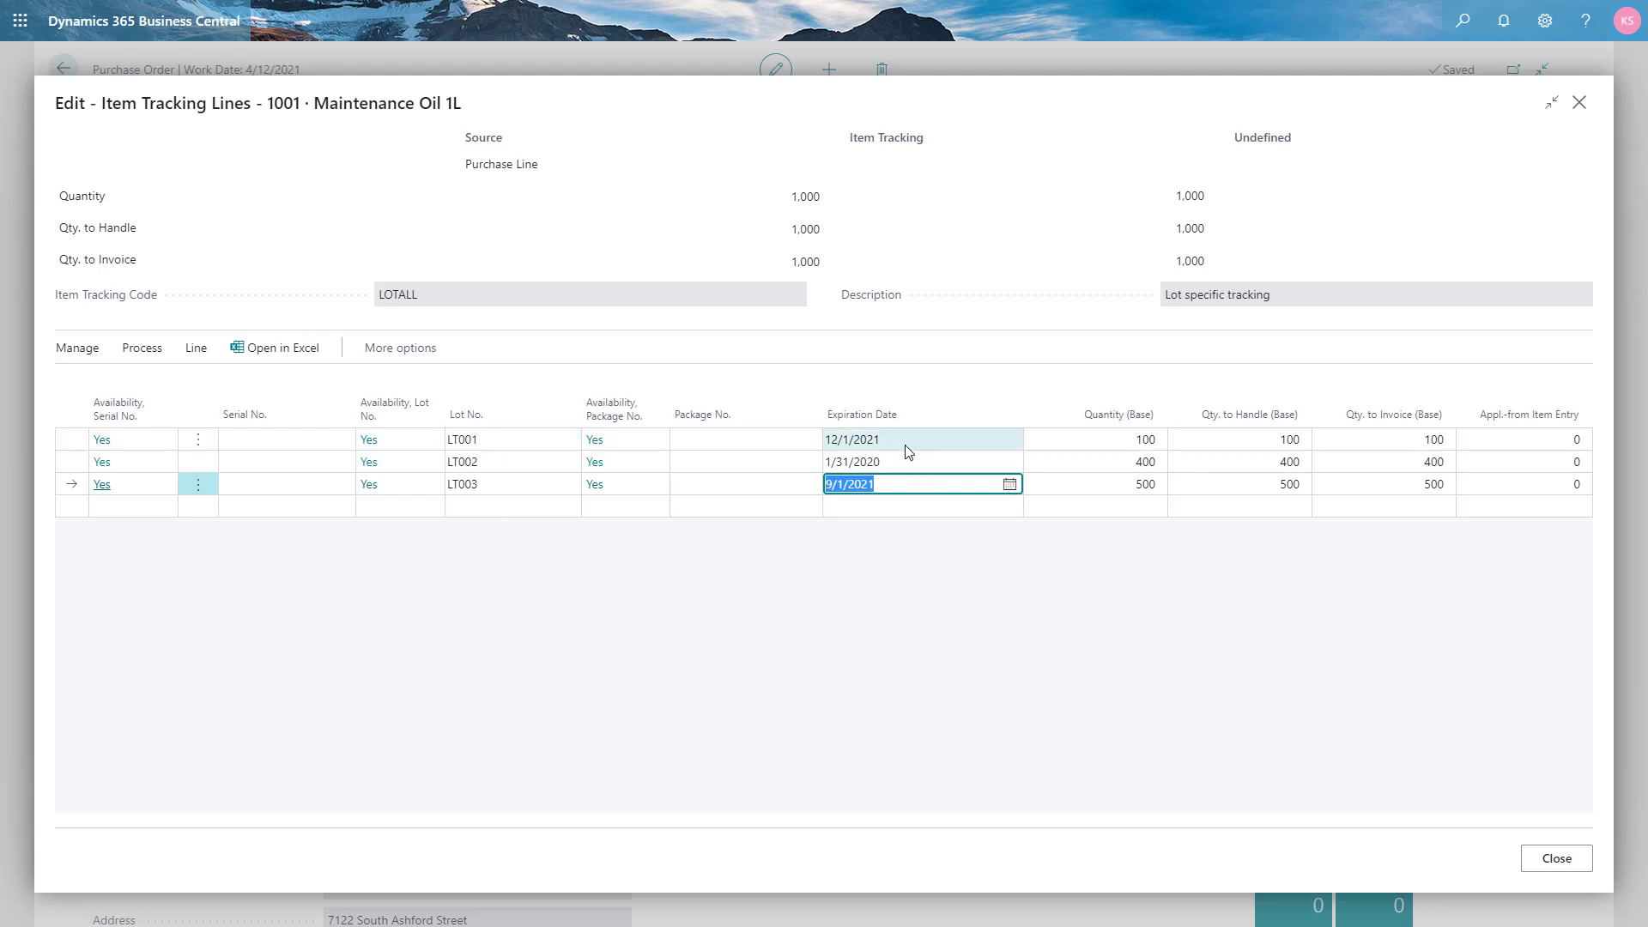
{"action": "key", "text": "Escape"}
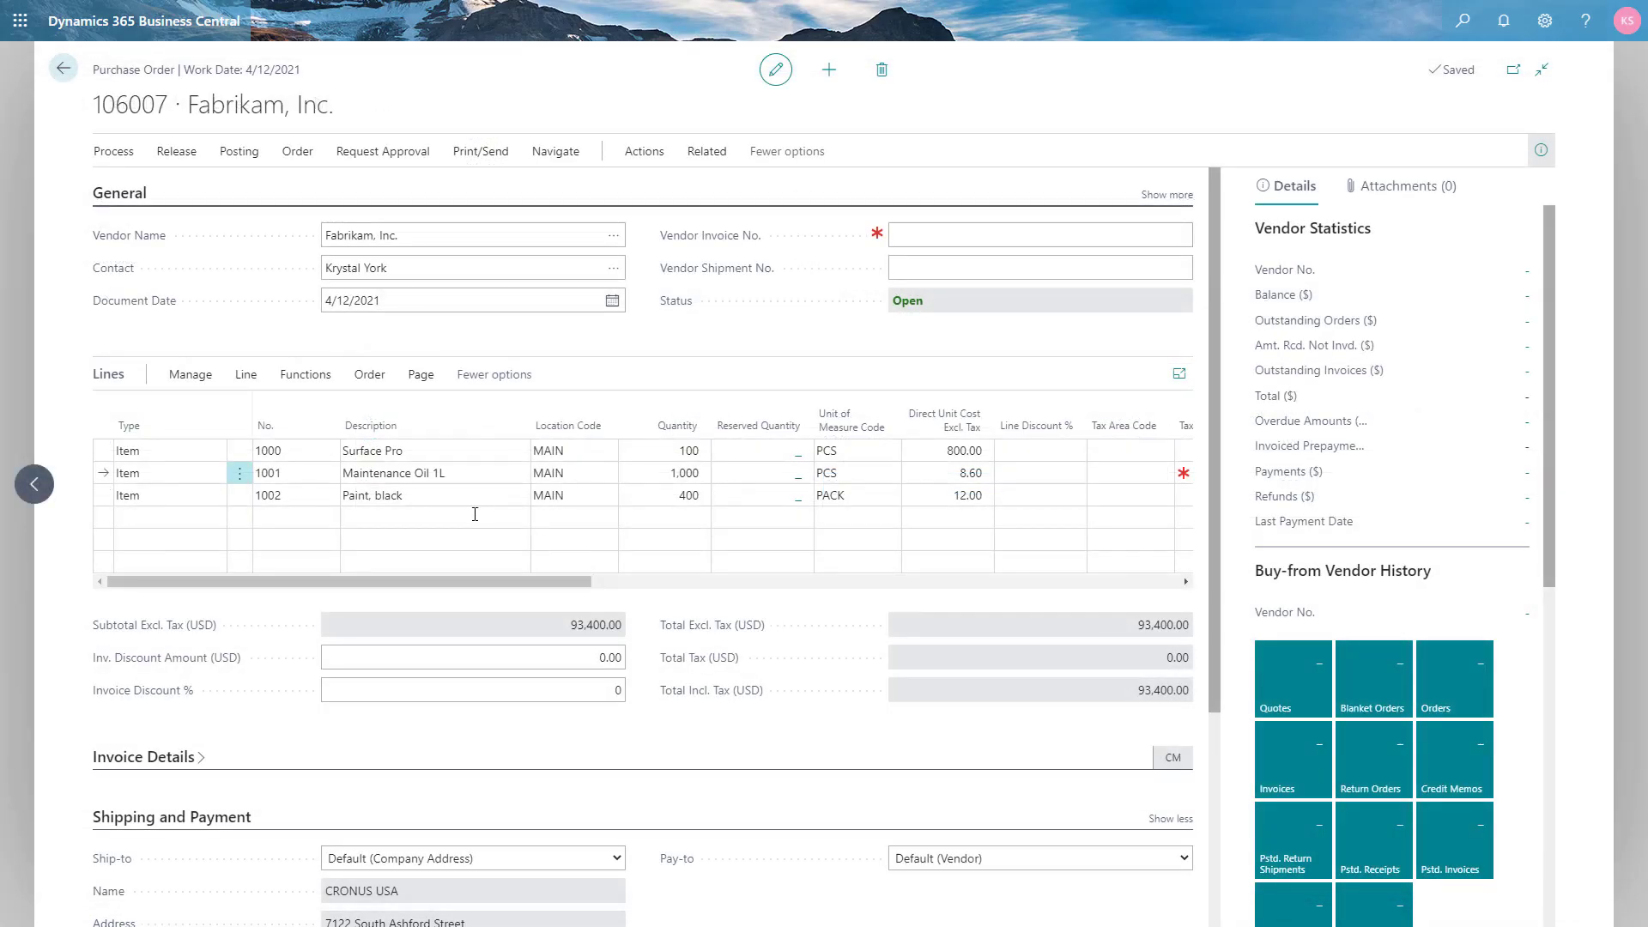
- Open the item tracking lines for the Paint, black line of the order
{"action": "left_click", "coordinate": [440, 498]}
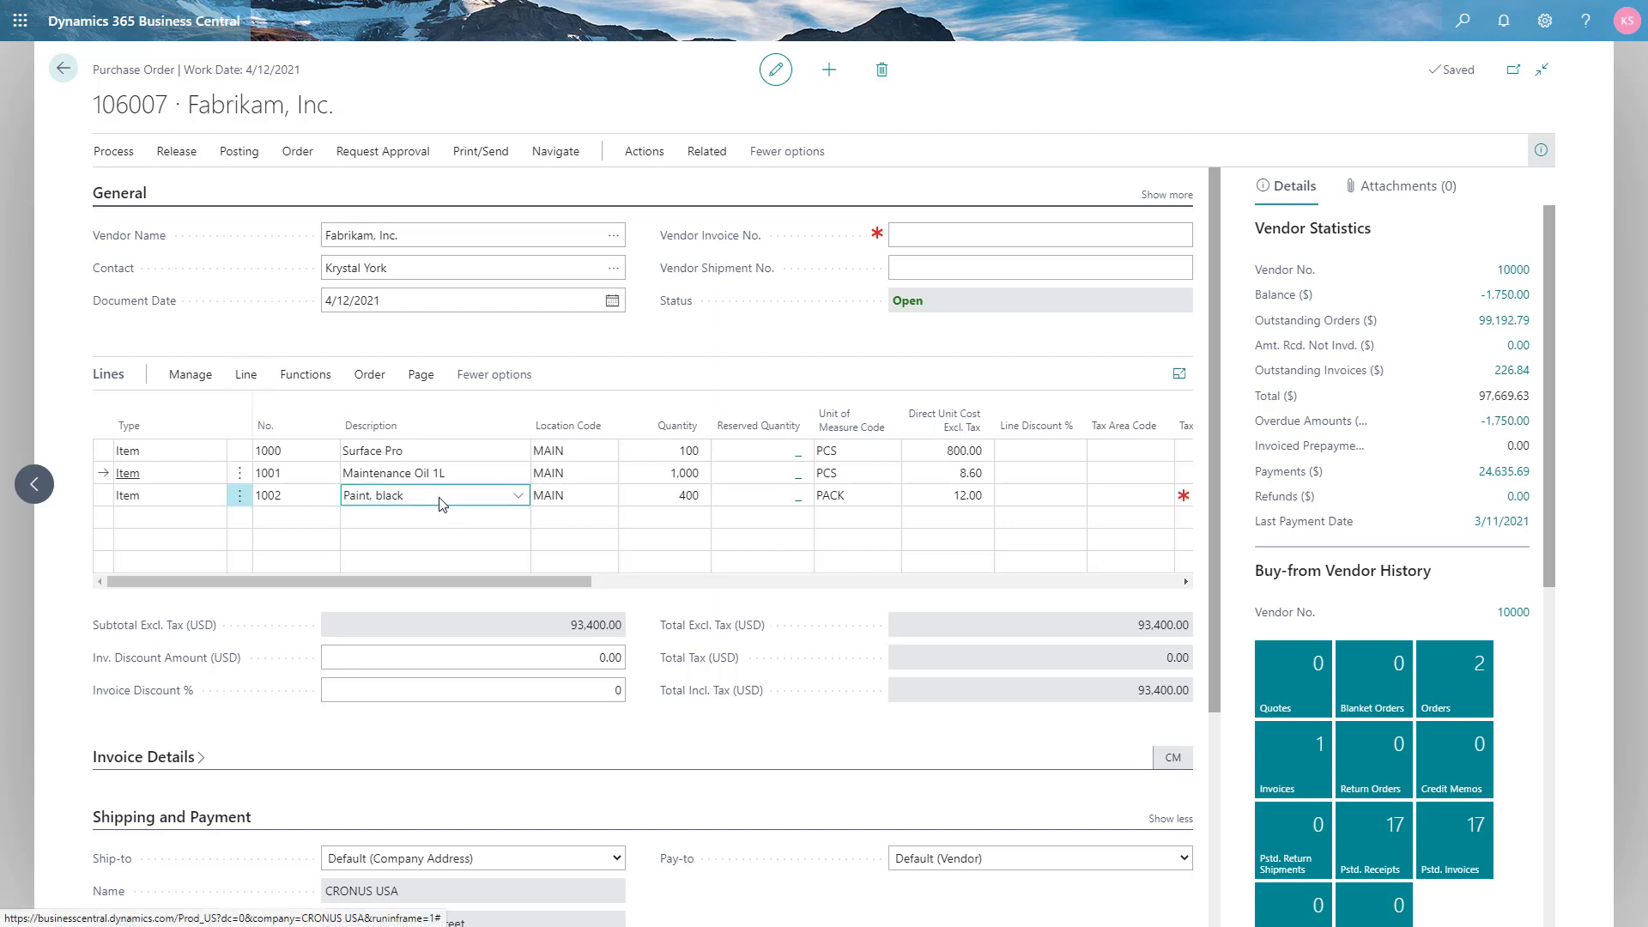
{"action": "left_click", "coordinate": [249, 378]}
{"action": "left_click", "coordinate": [301, 416]}
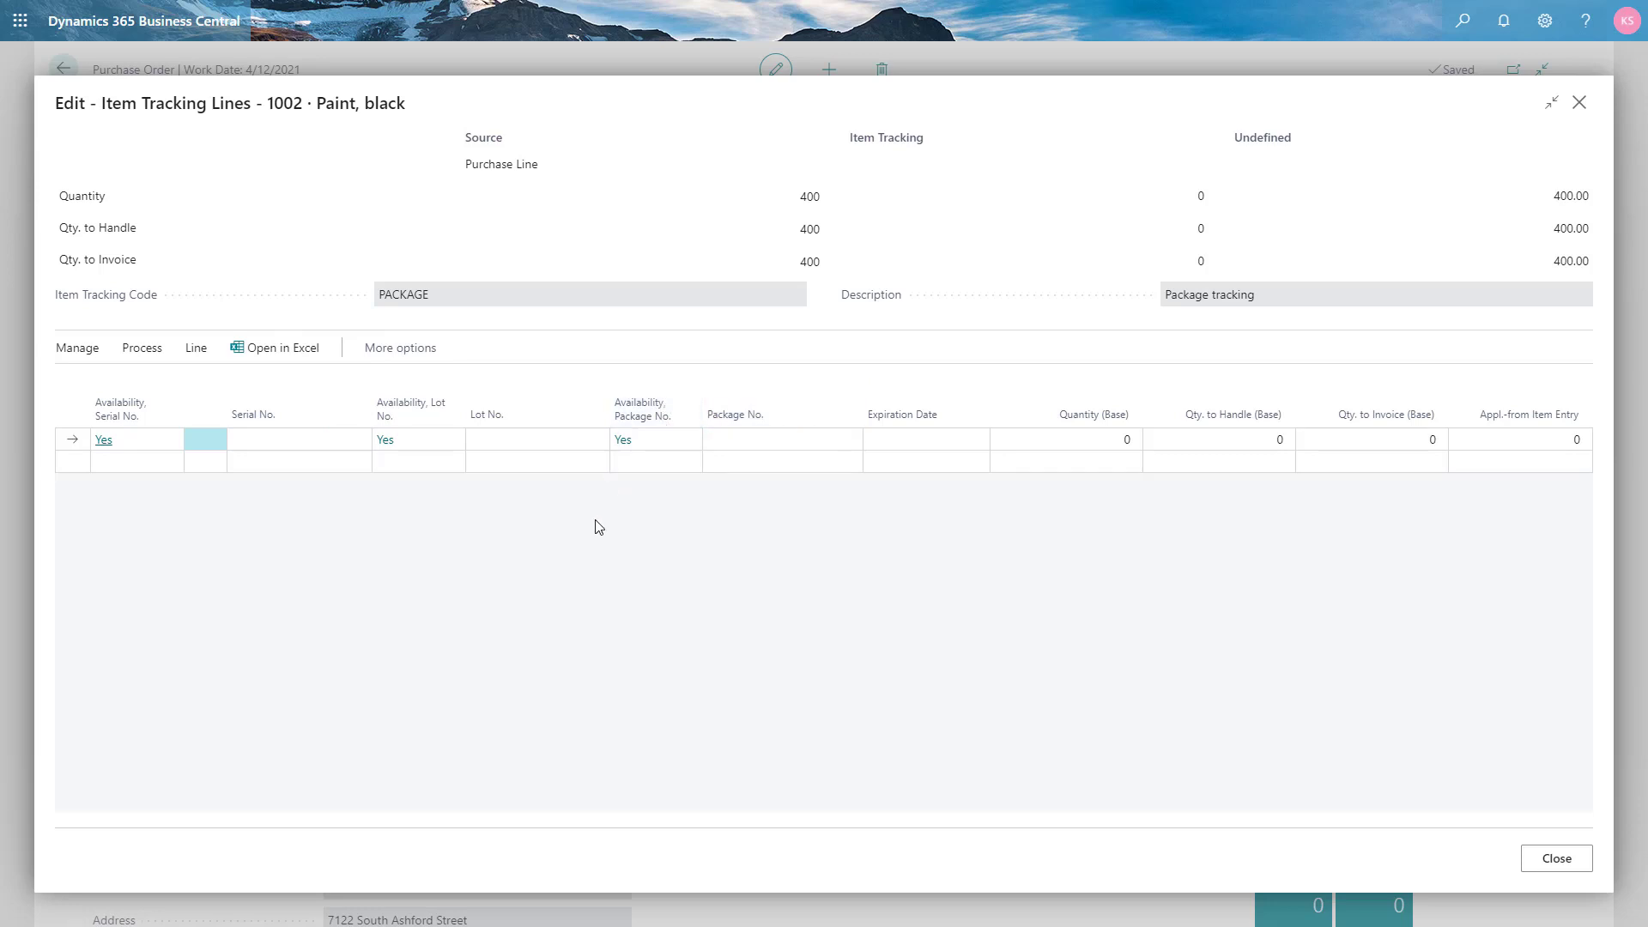
- Enter lot number PT001 with a base quantity of 300 on the first tracking line for the paint
{"action": "left_click", "coordinate": [482, 442]}
{"action": "type", "text": "PT001"}
{"action": "key", "text": "Tab"}
{"action": "key", "text": "Tab"}
{"action": "key", "text": "Tab"}
{"action": "type", "text": "300"}
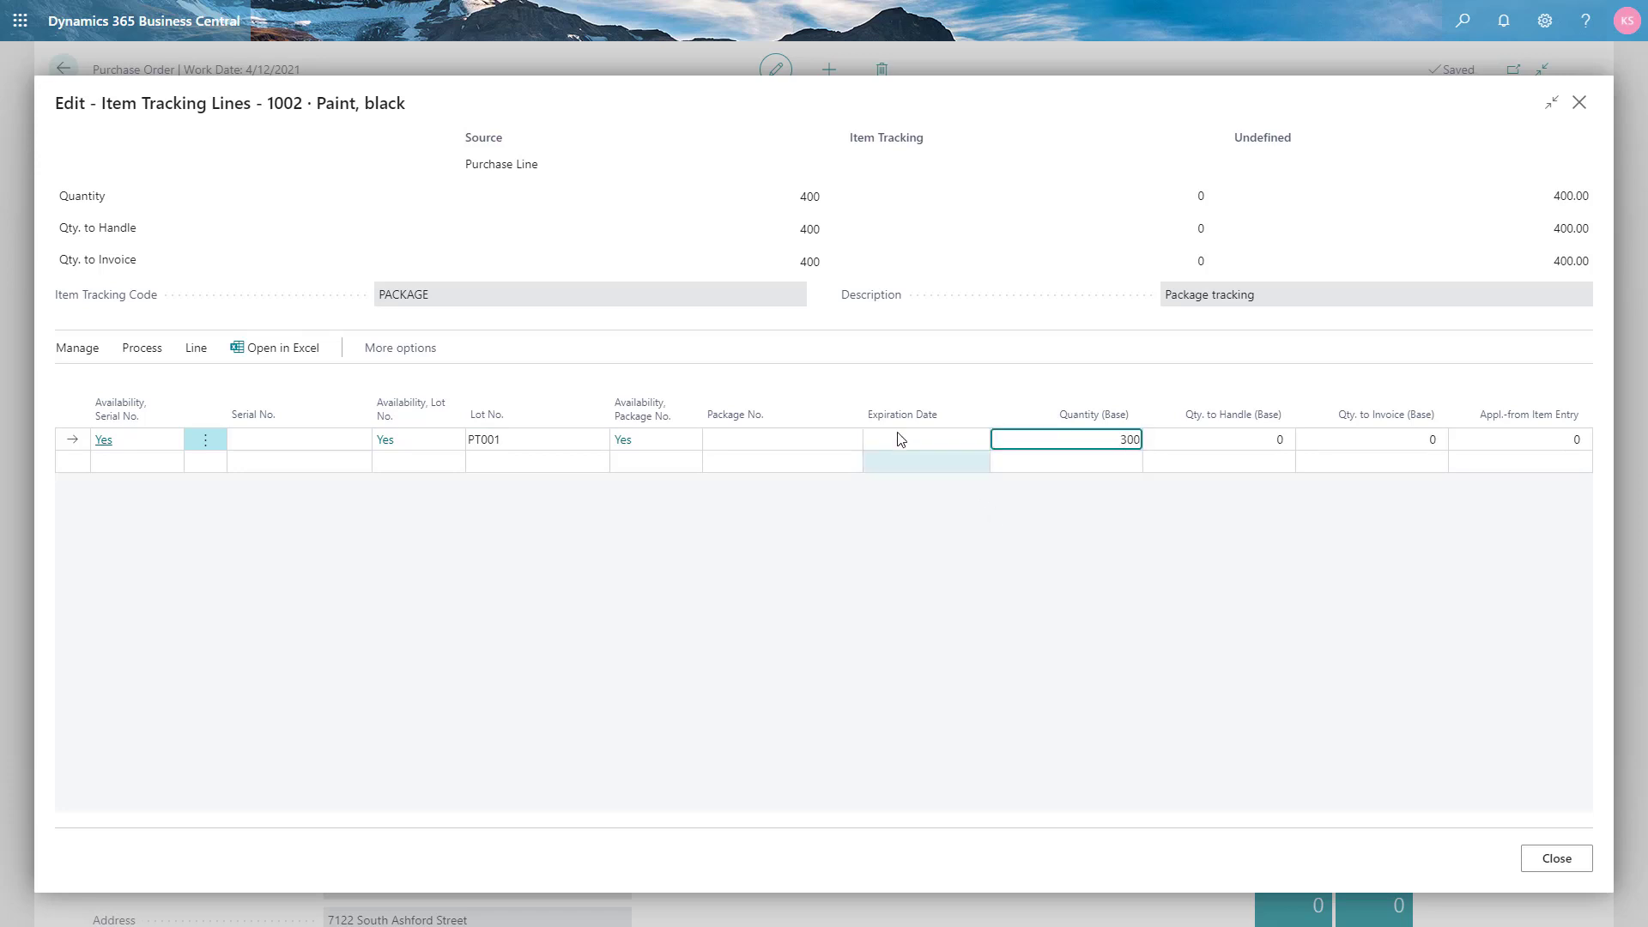
- Add a second tracking line for the paint with lot number PT002 and a base quantity of 100
{"action": "left_click", "coordinate": [546, 465]}
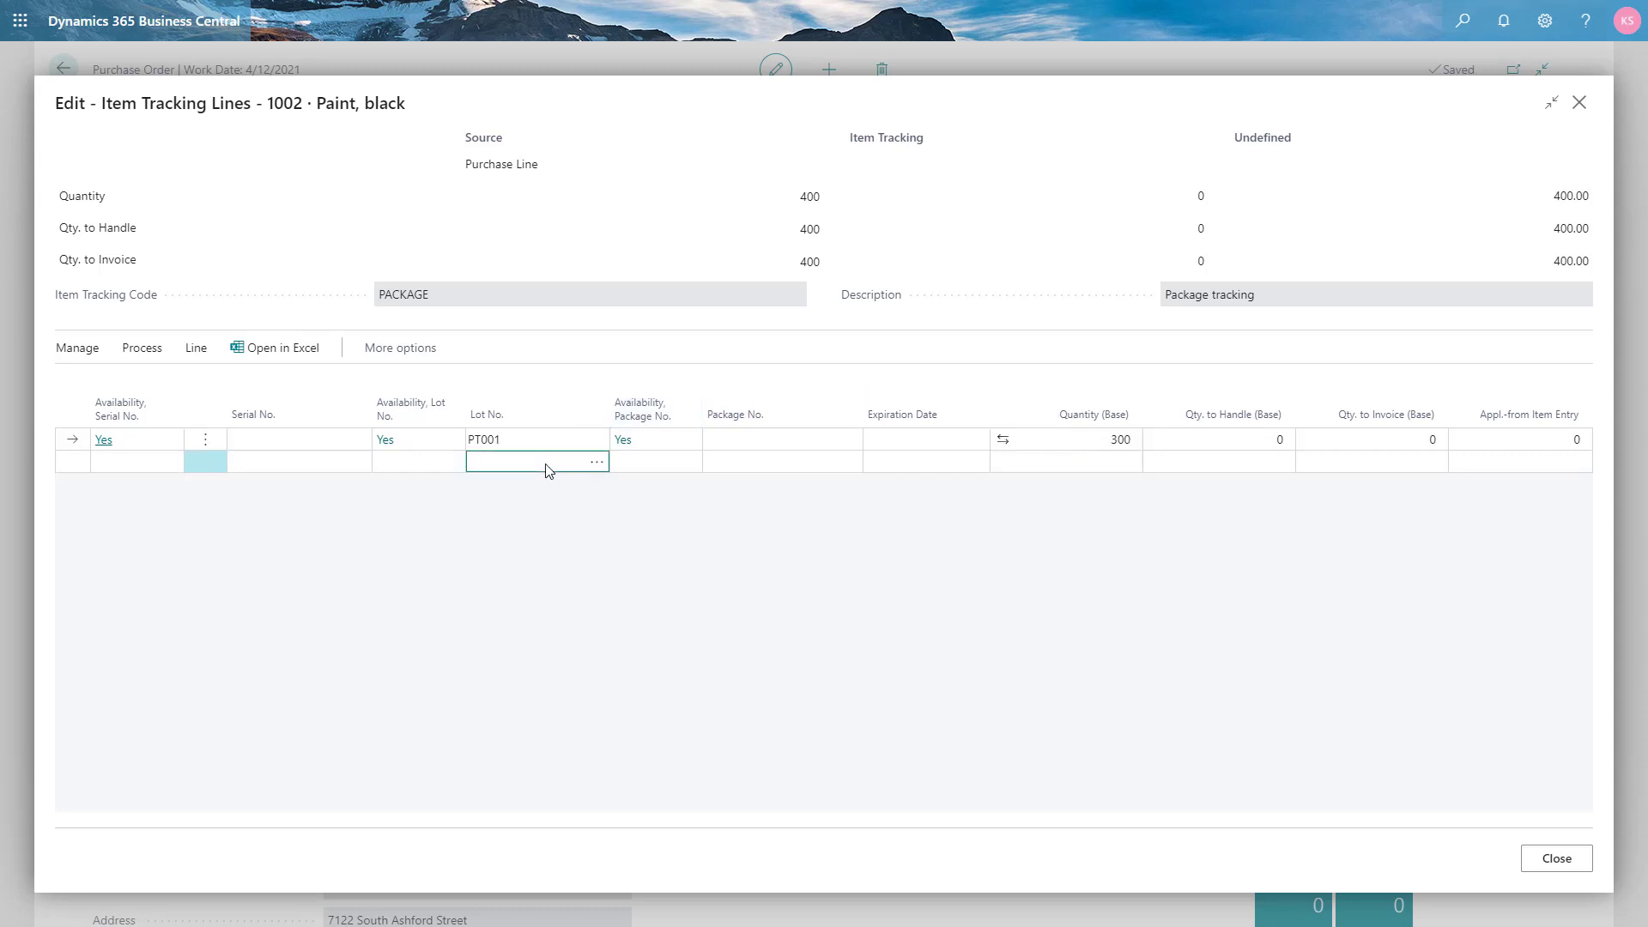
{"action": "type", "text": "PT001"}
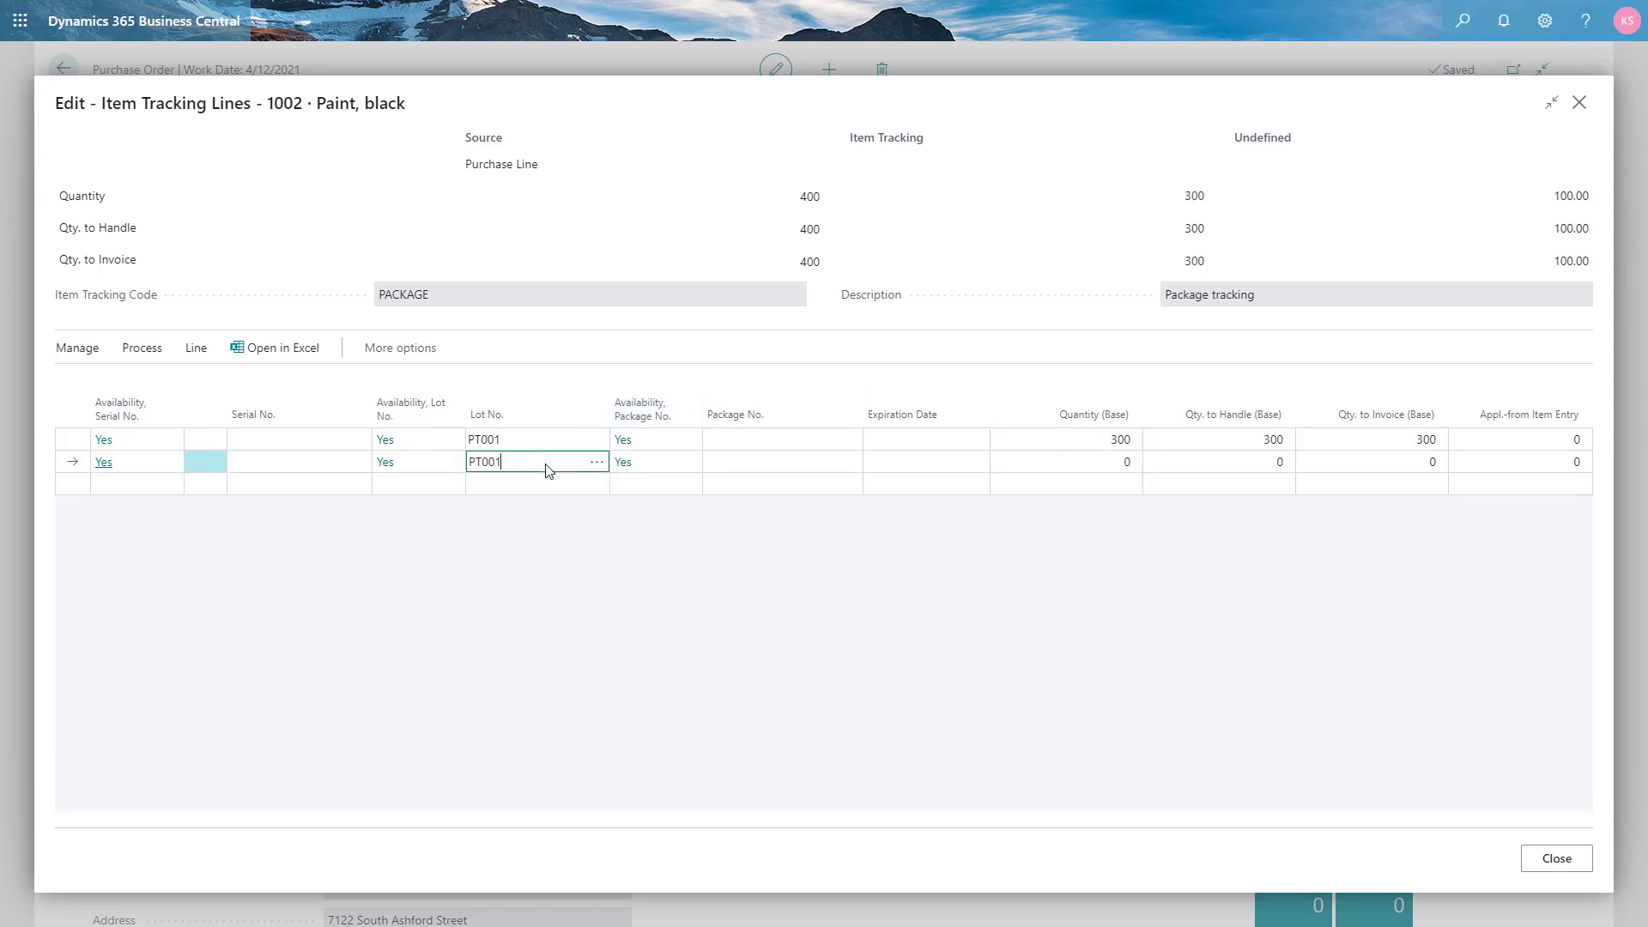
{"action": "type", "text": "2"}
{"action": "key", "text": "Tab"}
{"action": "key", "text": "Tab"}
{"action": "key", "text": "Tab"}
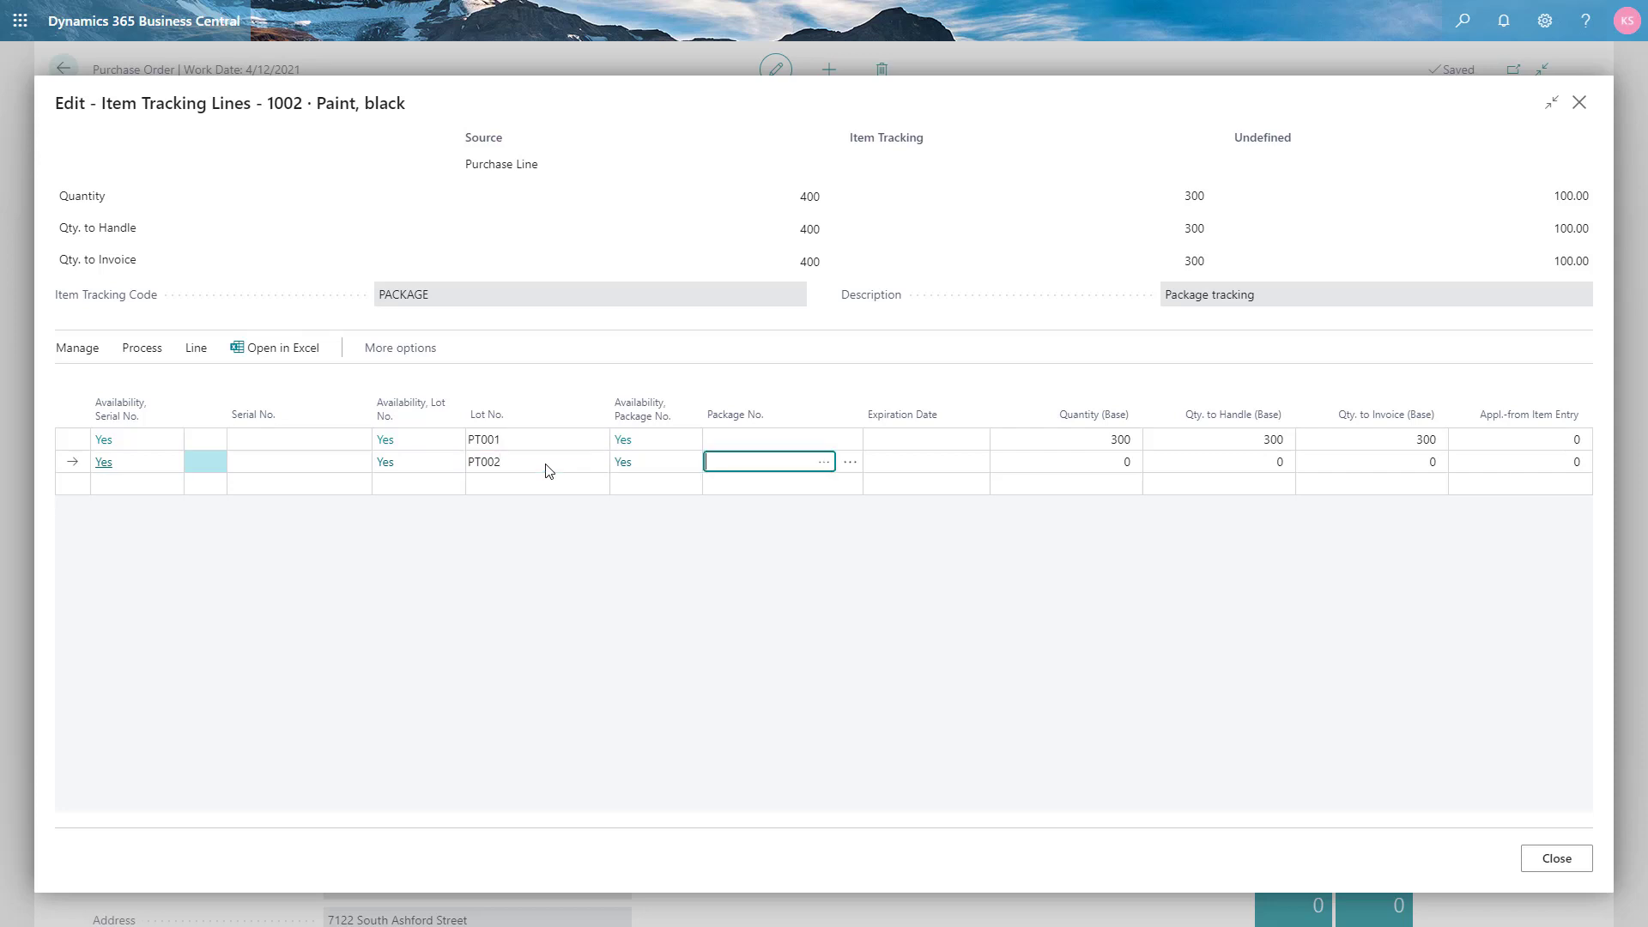
{"action": "type", "text": "100"}
{"action": "key", "text": "shift+Tab"}
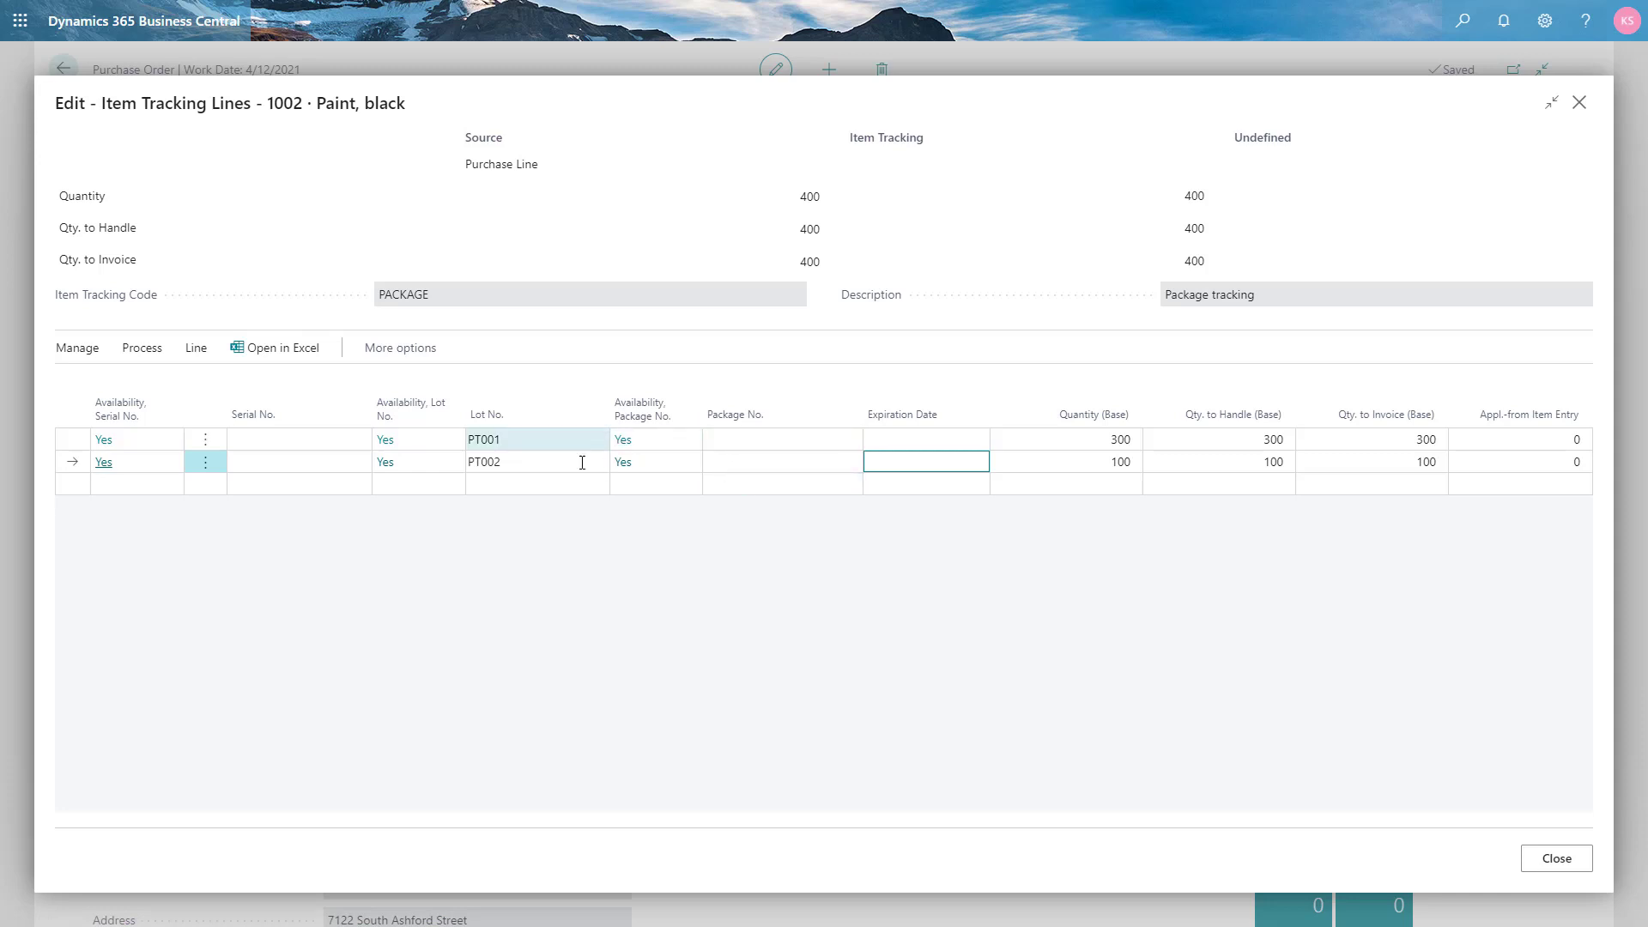
- Assign package number PCK21001 to both paint lots, PT001 and PT002, and close the item tracking lines
{"action": "left_click", "coordinate": [750, 442]}
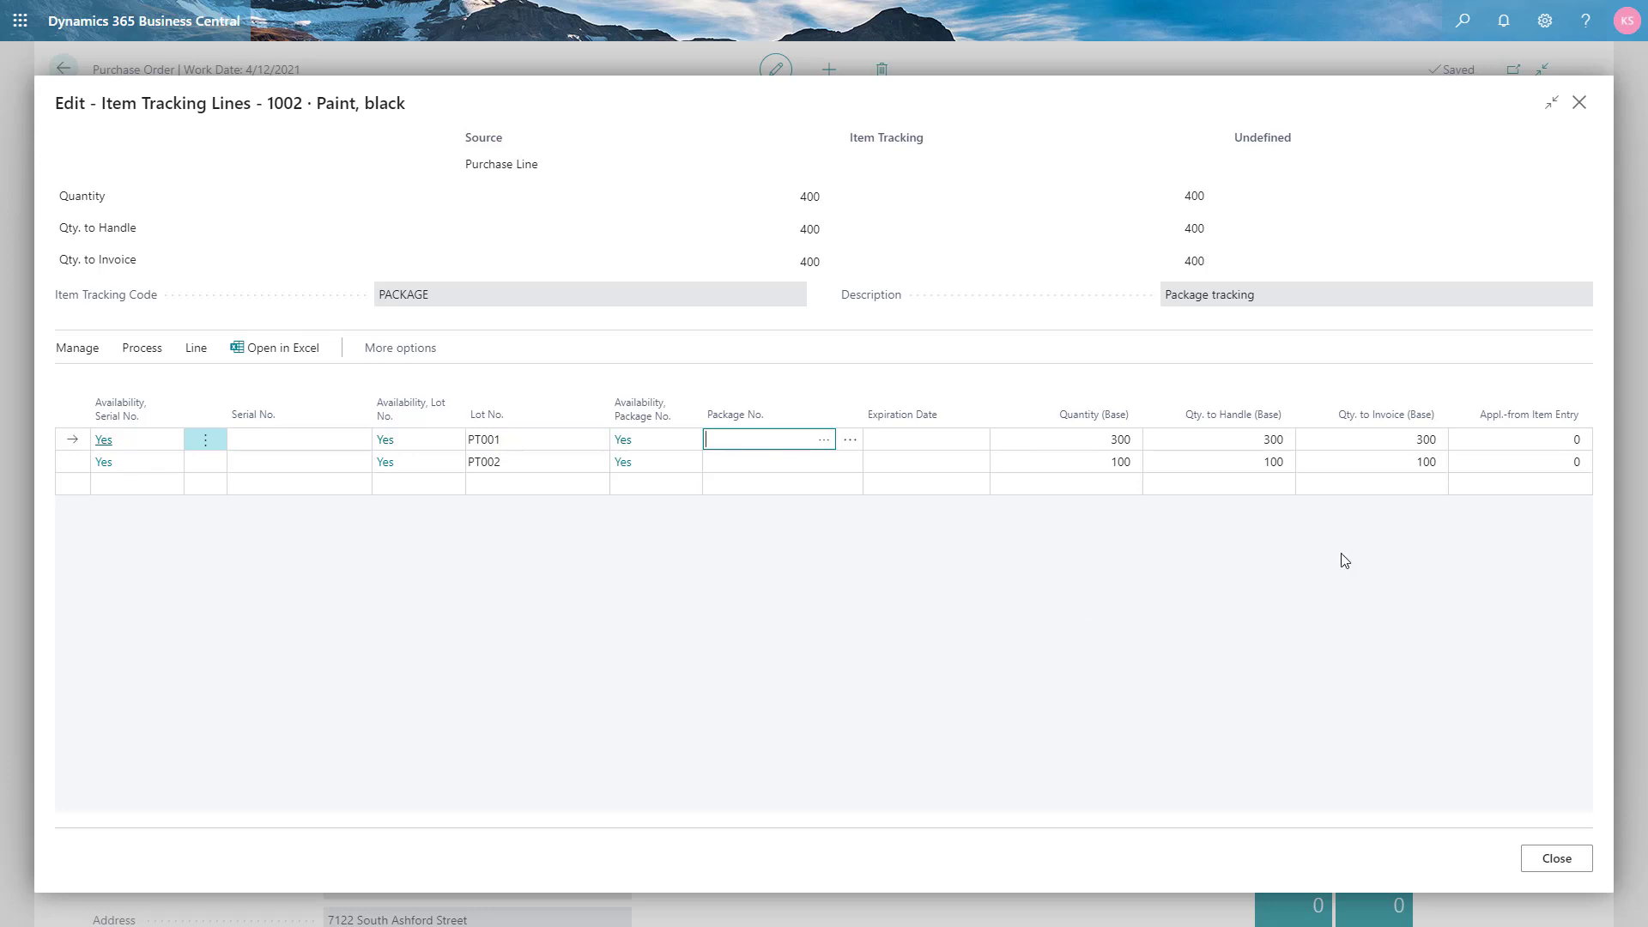
{"action": "type", "text": "PCK21001"}
{"action": "key", "text": "Tab"}
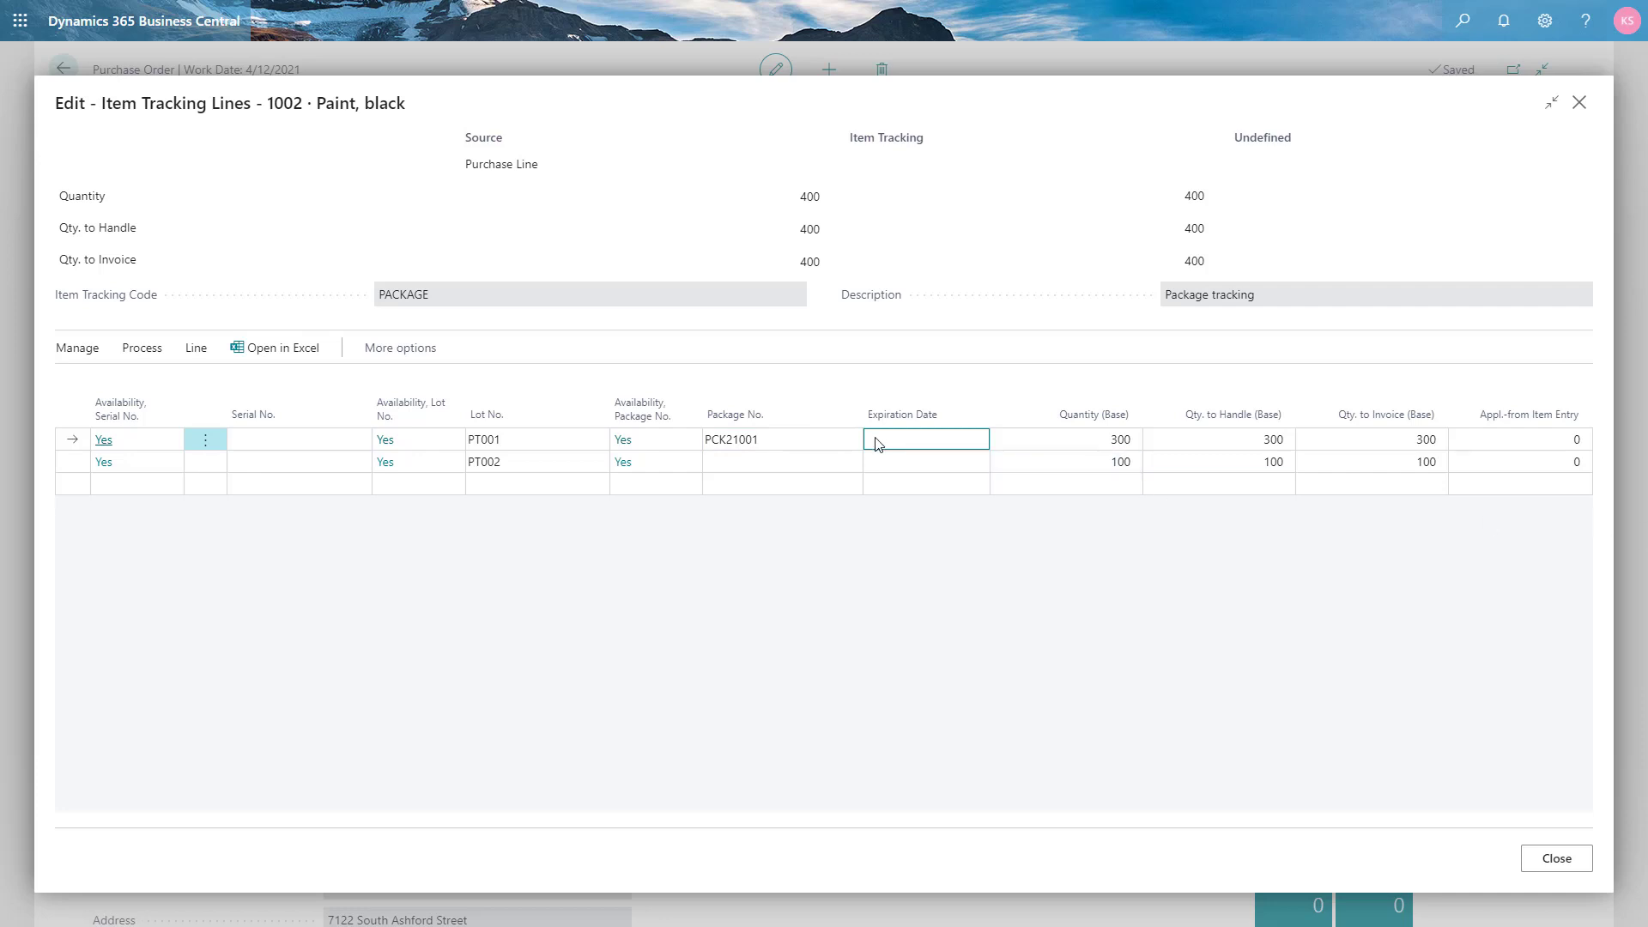
{"action": "left_click", "coordinate": [801, 440]}
{"action": "key", "text": "ctrl+c"}
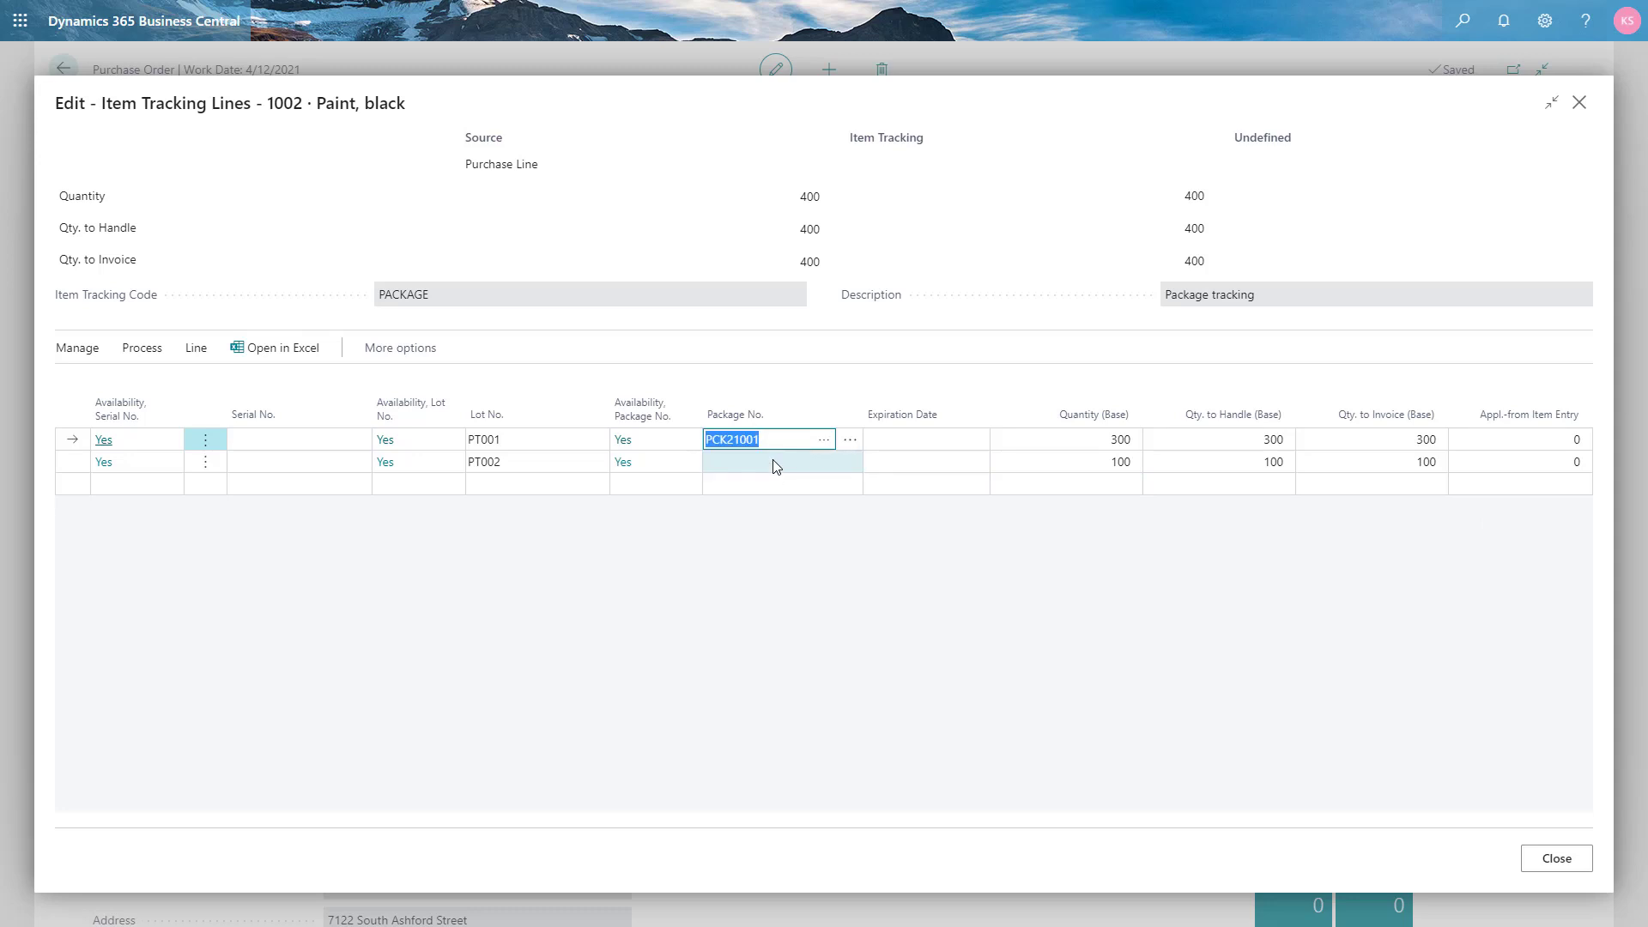
{"action": "left_click", "coordinate": [777, 463]}
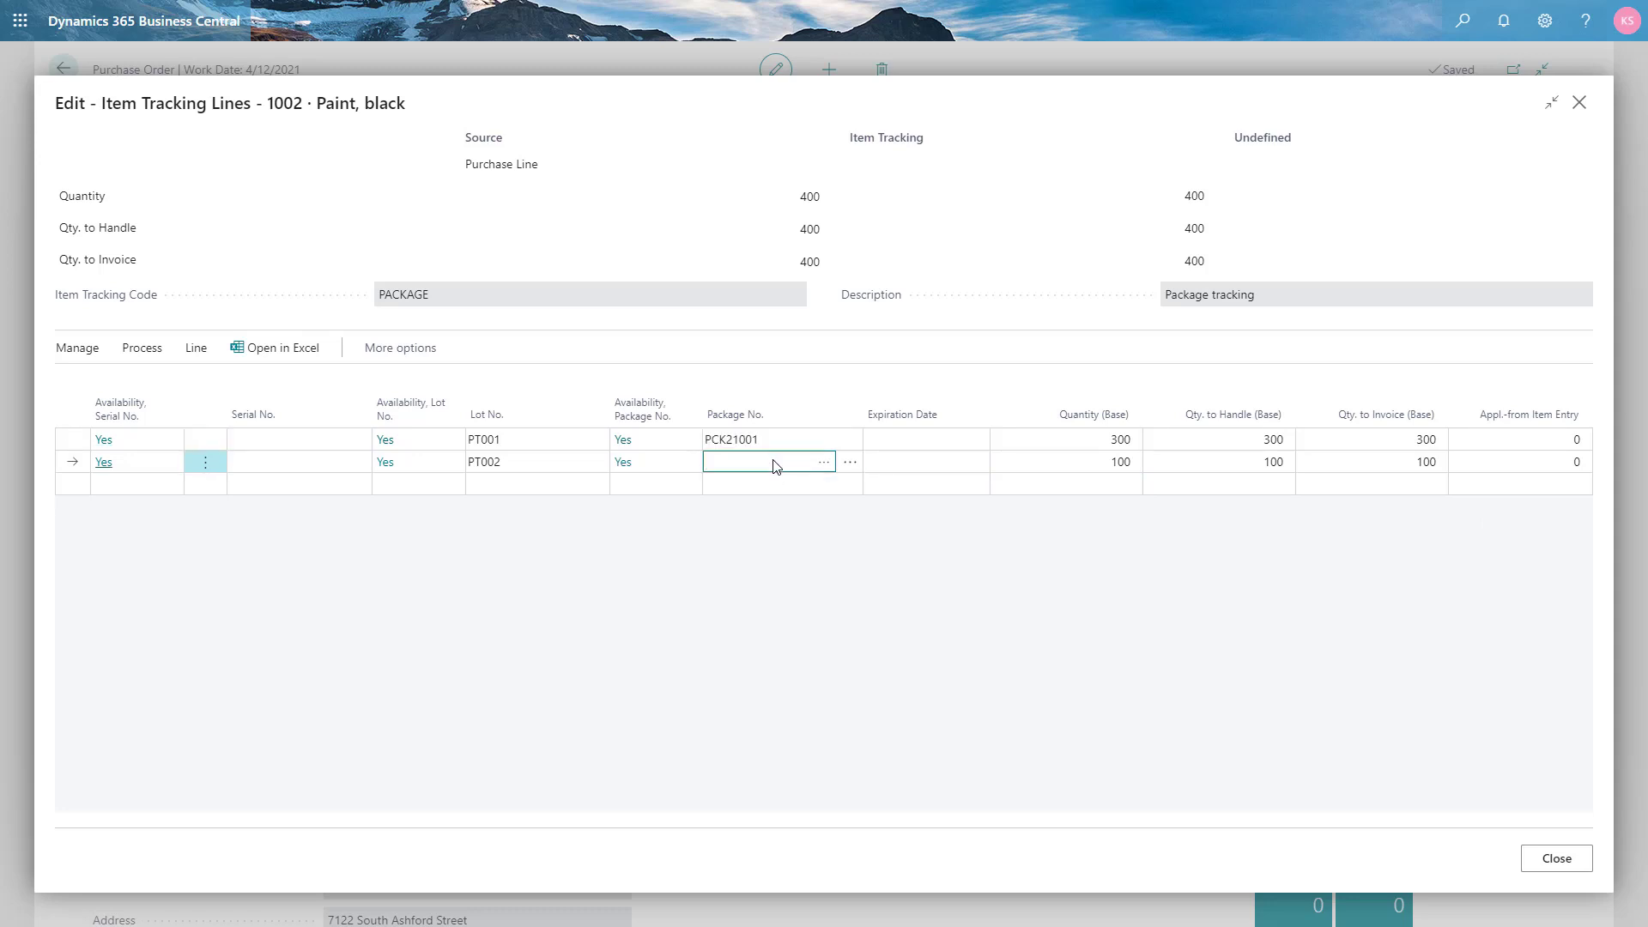
{"action": "key", "text": "ctrl+v"}
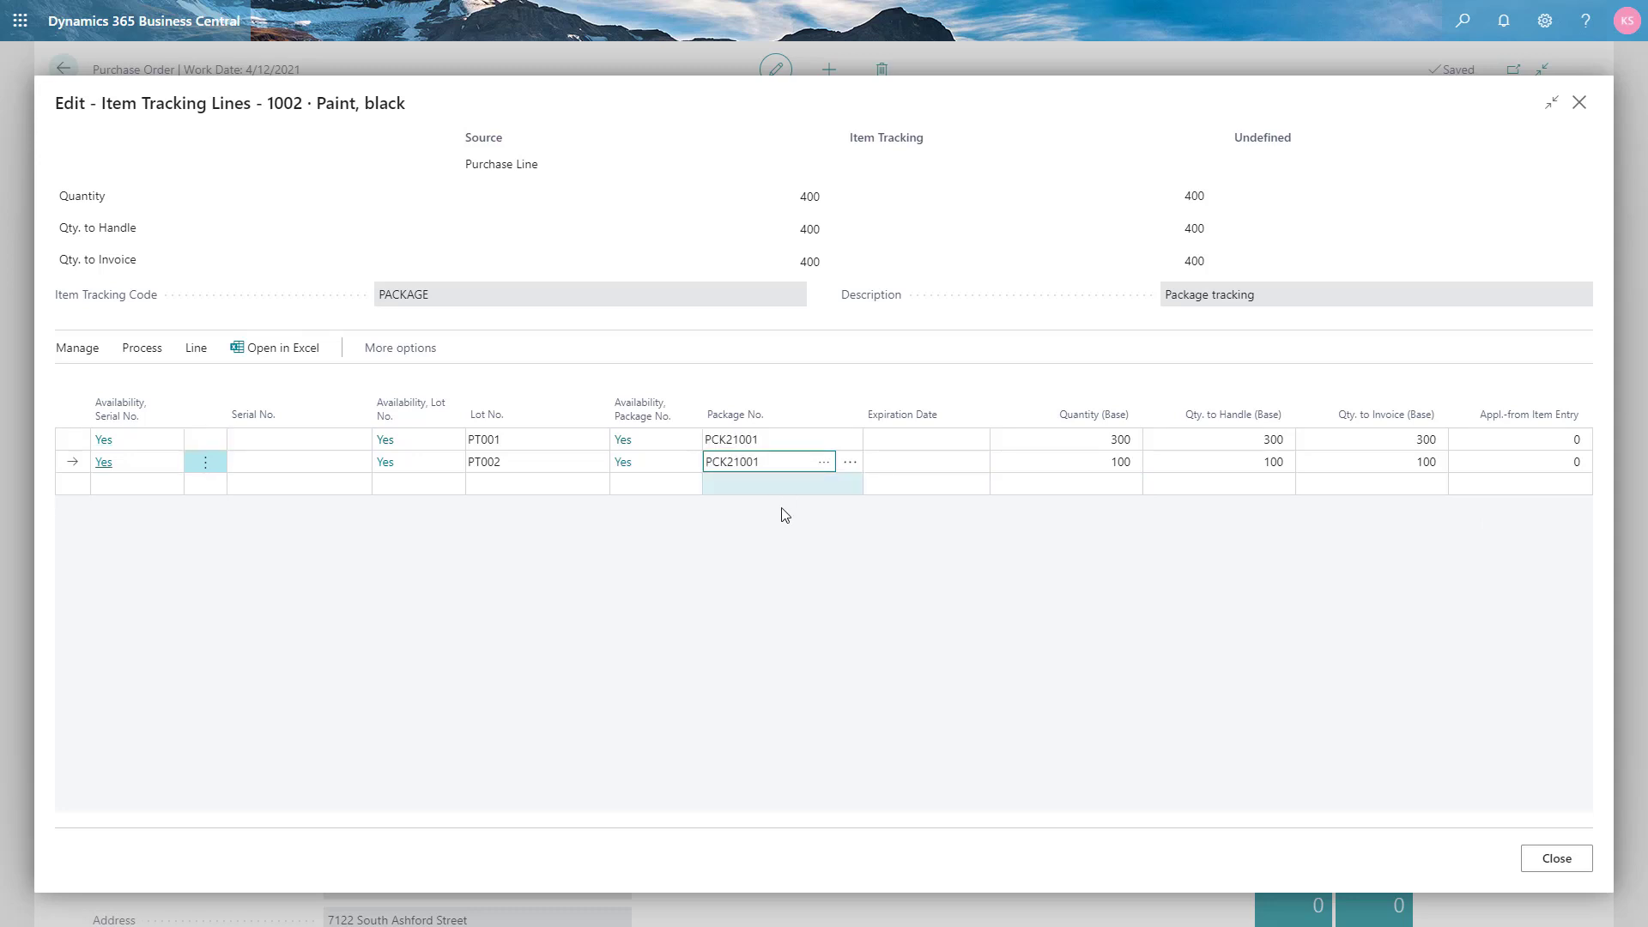
{"action": "key", "text": "Tab"}
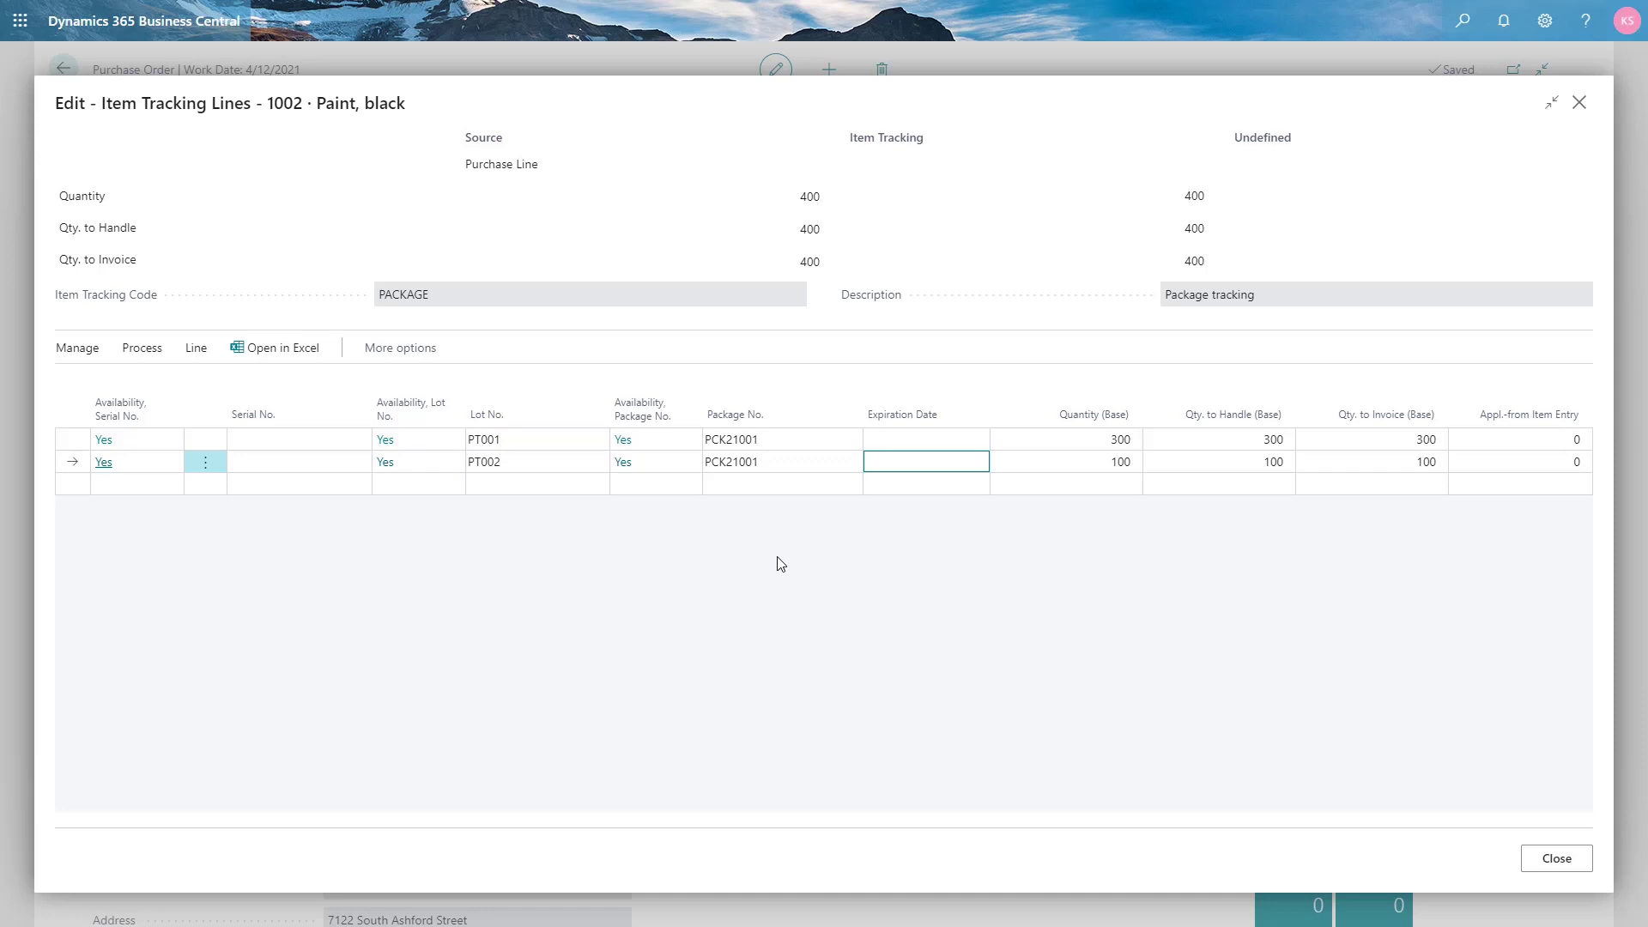
{"action": "key", "text": "Escape"}
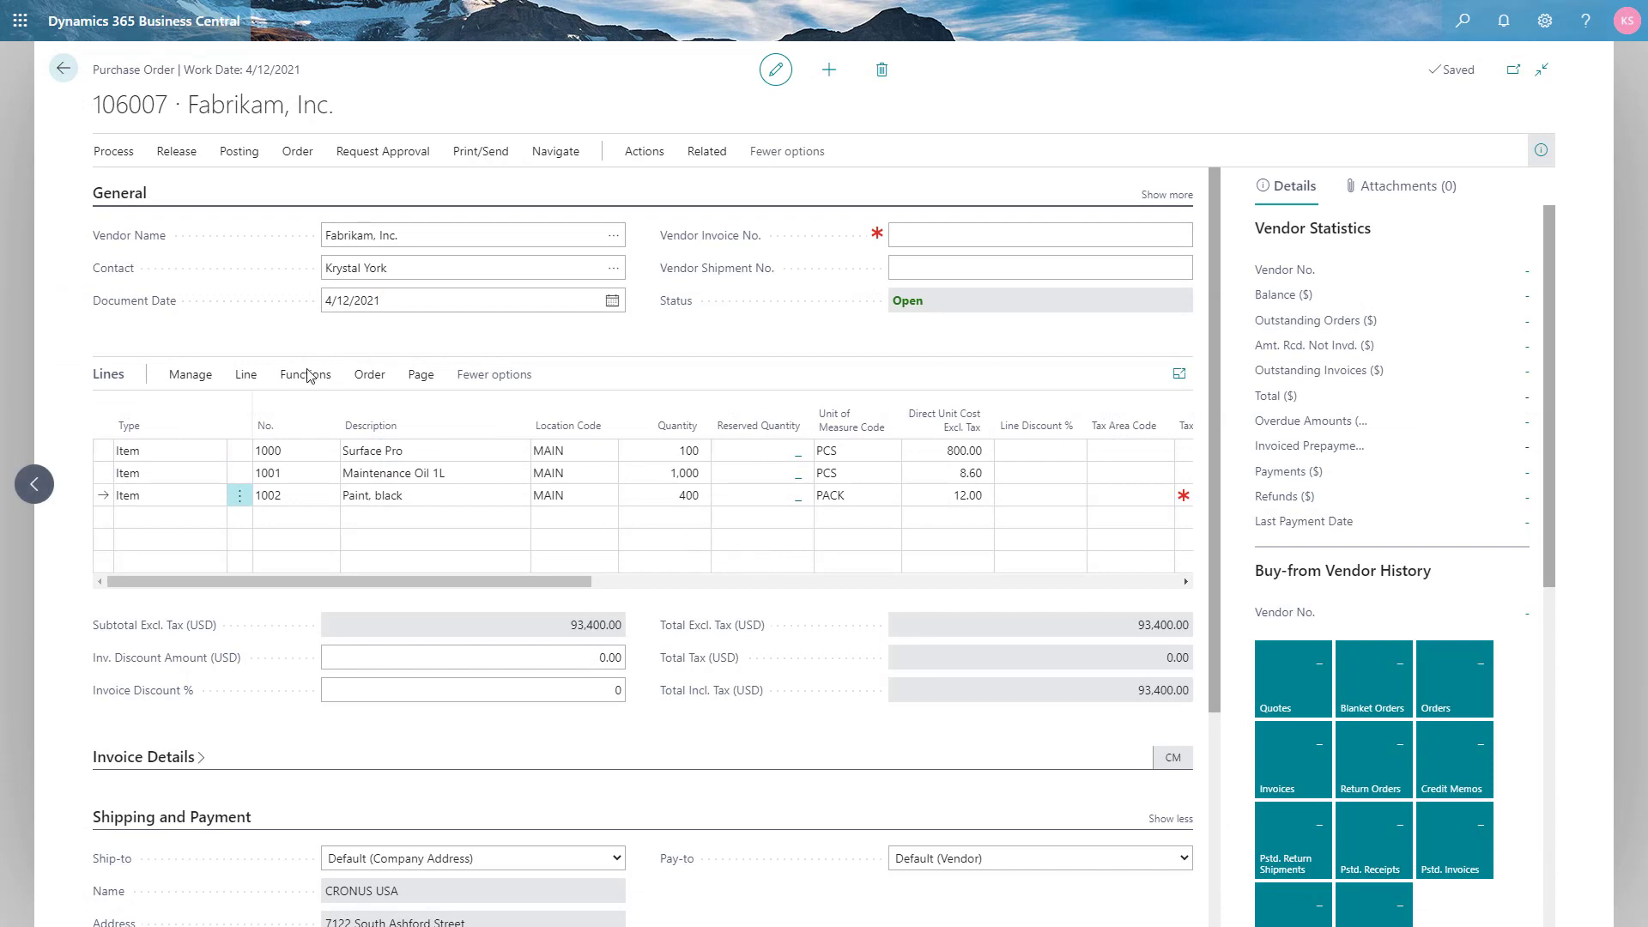
- Post the Fabrikam, Inc. purchase order with the Receive option only
{"action": "left_click", "coordinate": [227, 163]}
{"action": "left_click", "coordinate": [133, 194]}
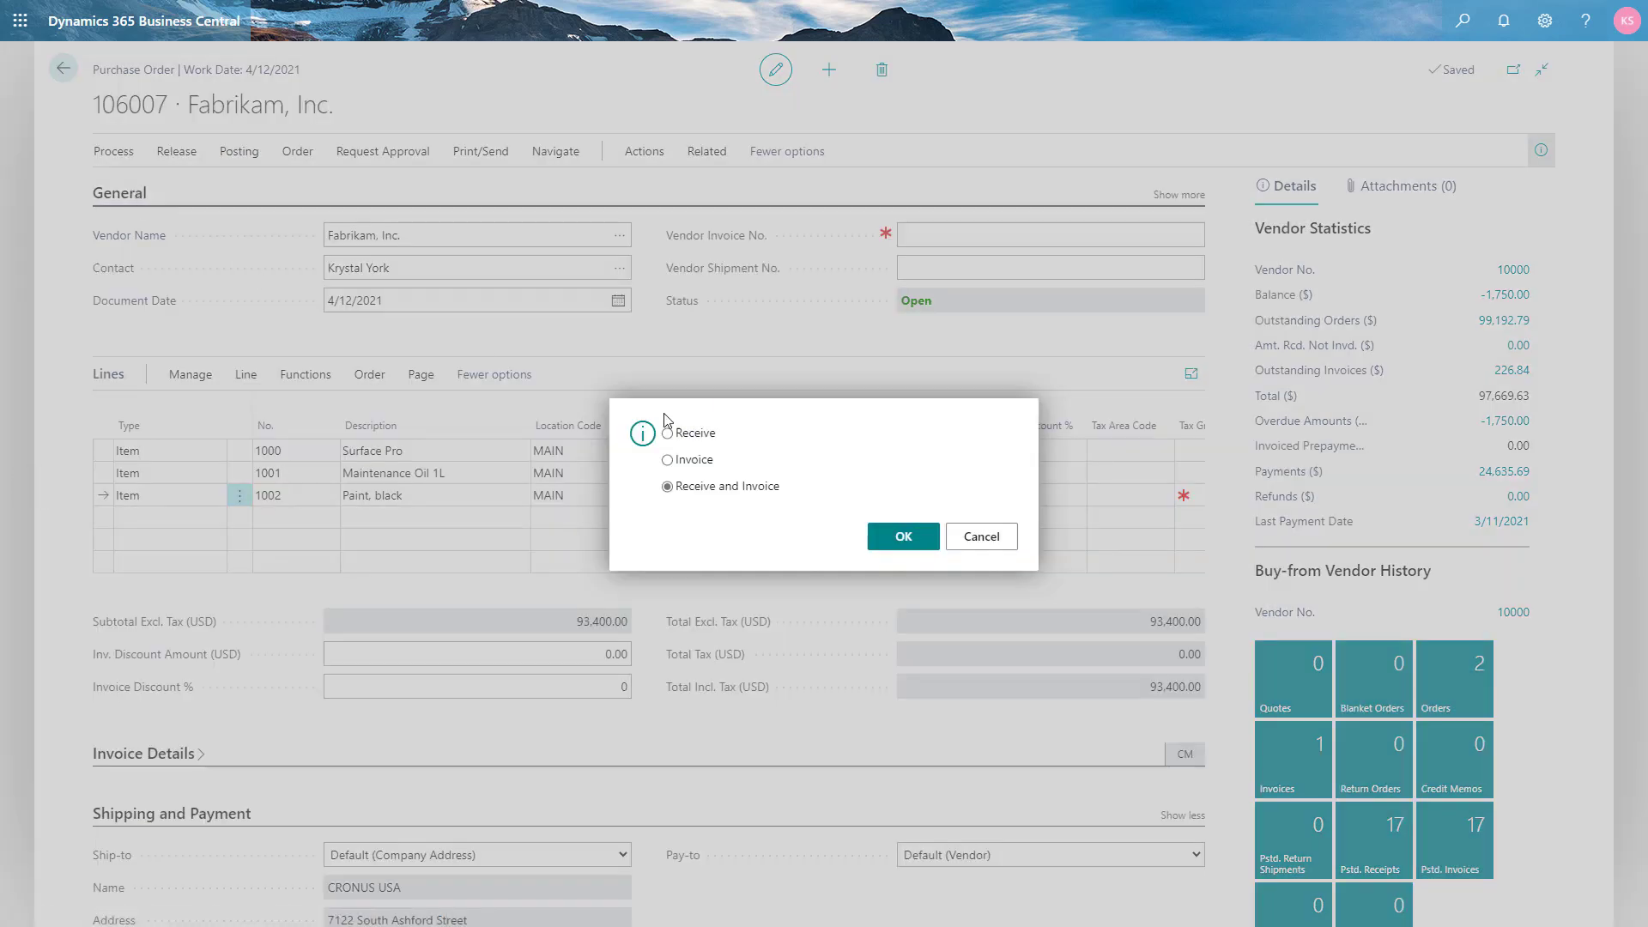
{"action": "left_click", "coordinate": [911, 546]}
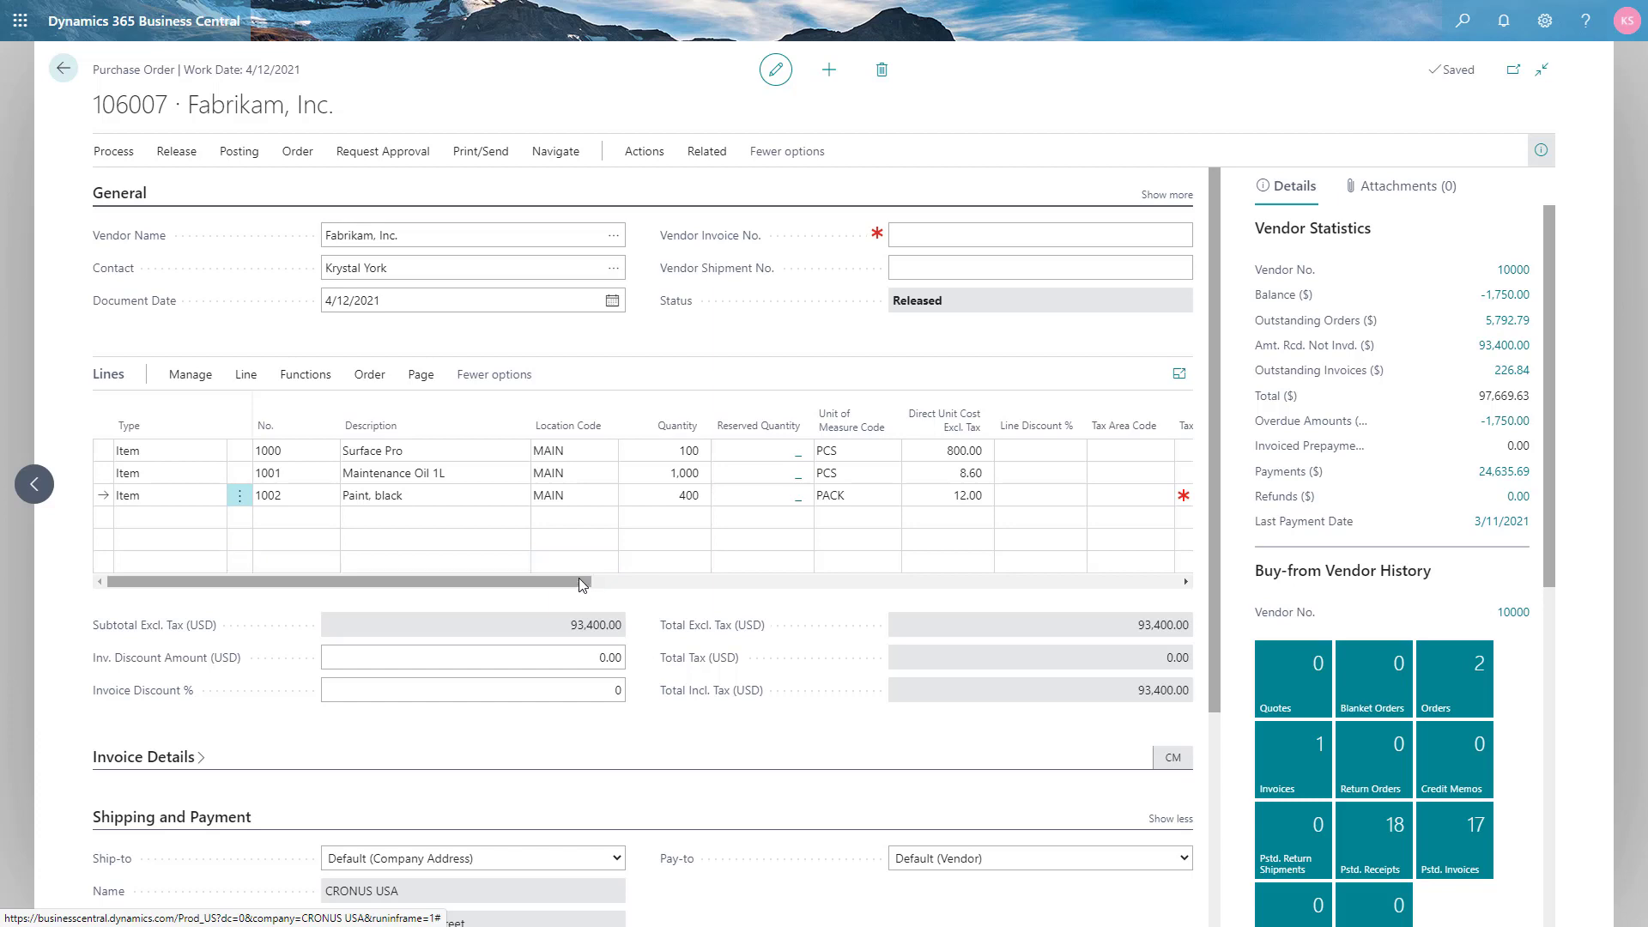
- Open the order's posted purchase receipt and show its related item ledger entries
{"action": "left_click", "coordinate": [556, 156]}
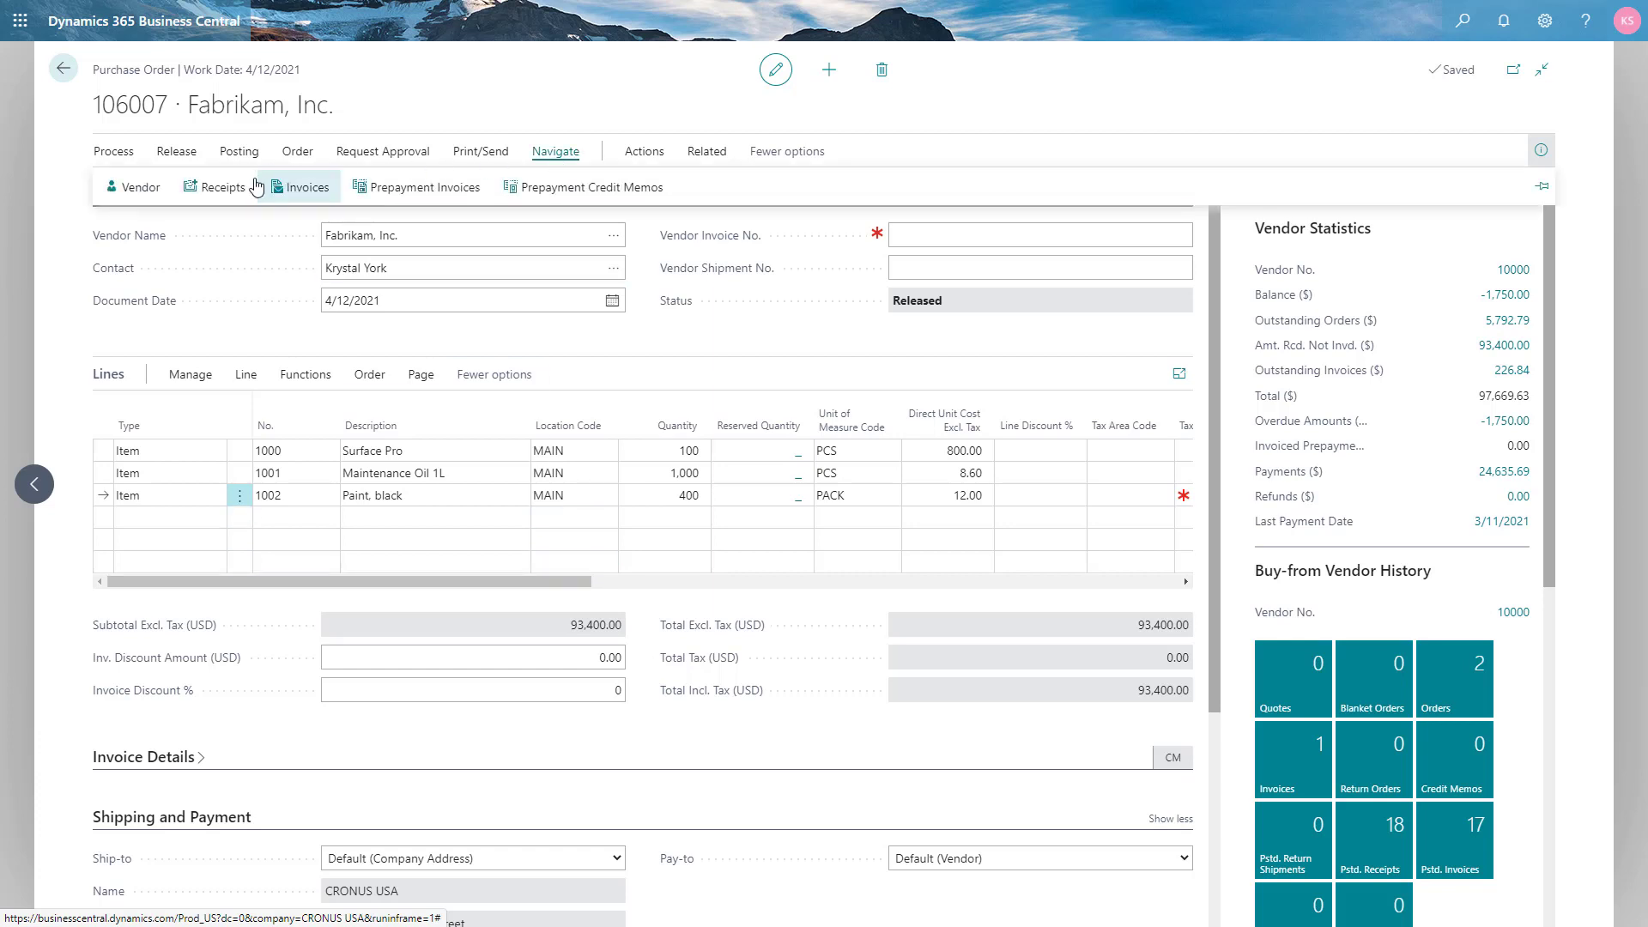
{"action": "left_click", "coordinate": [220, 189]}
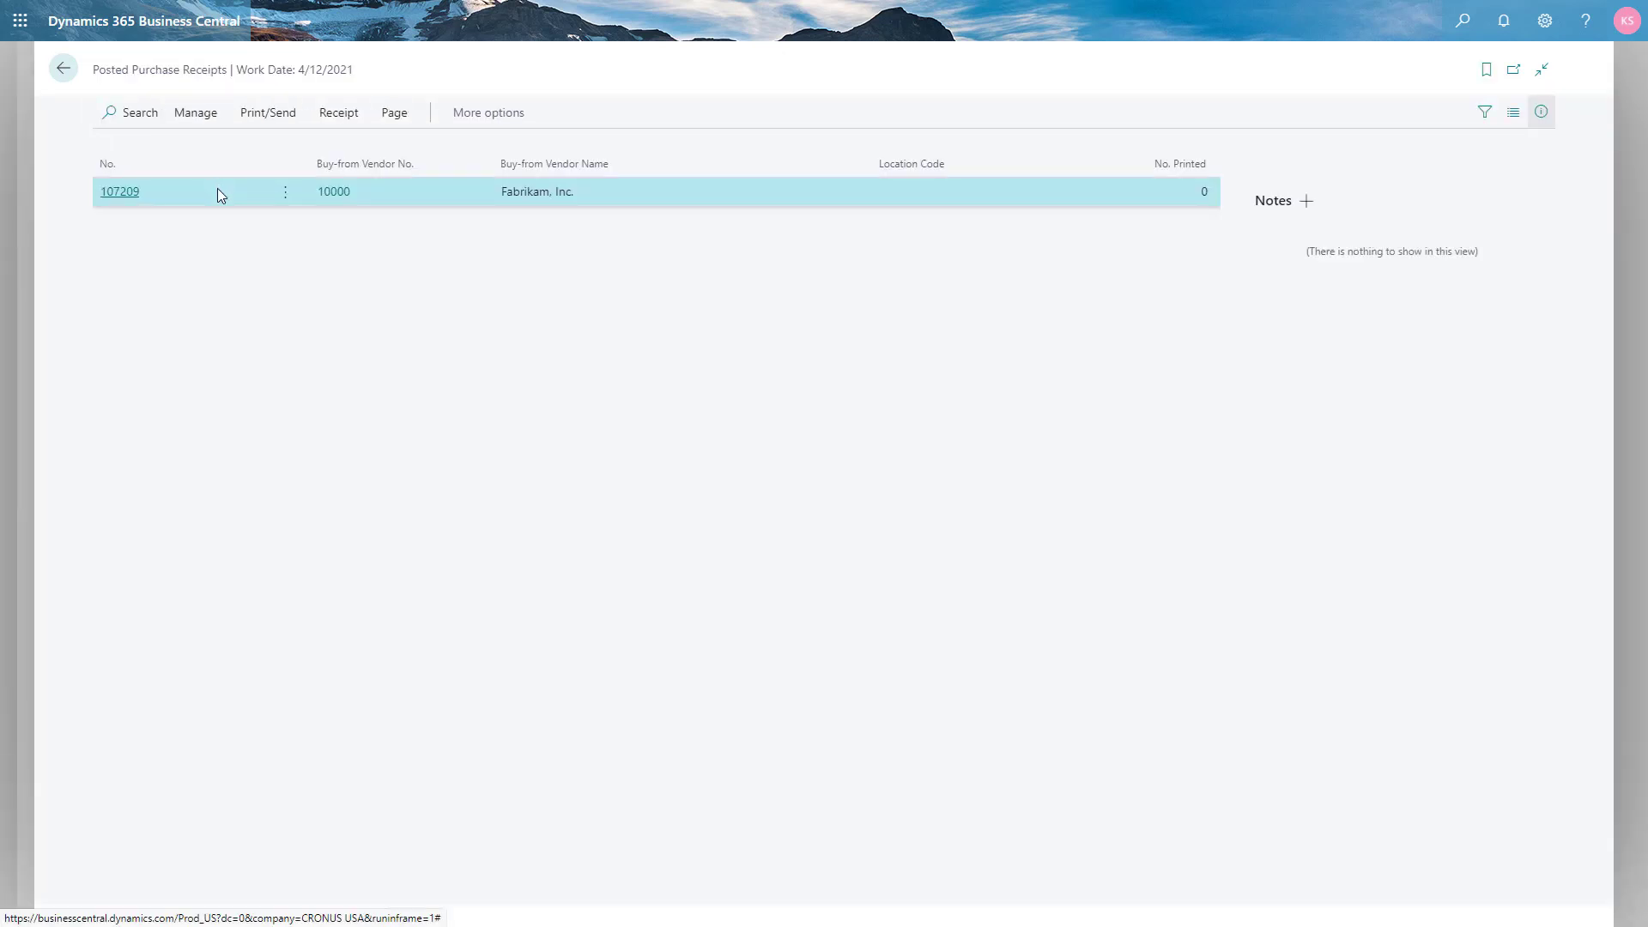
{"action": "left_click", "coordinate": [343, 118]}
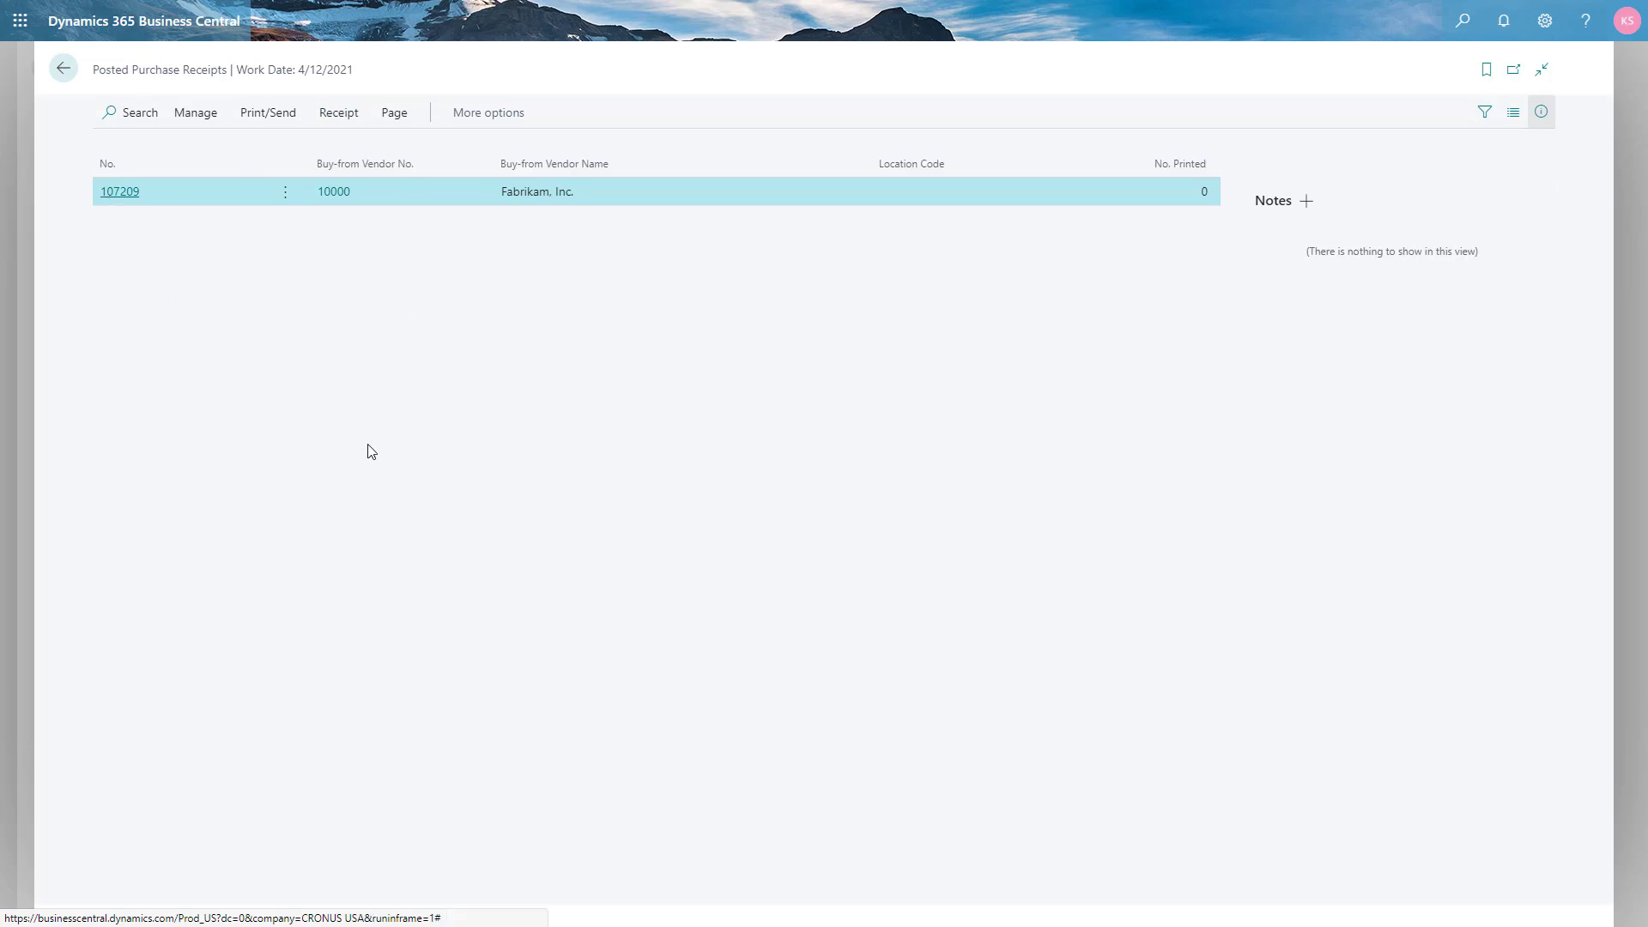
{"action": "left_click", "coordinate": [127, 194]}
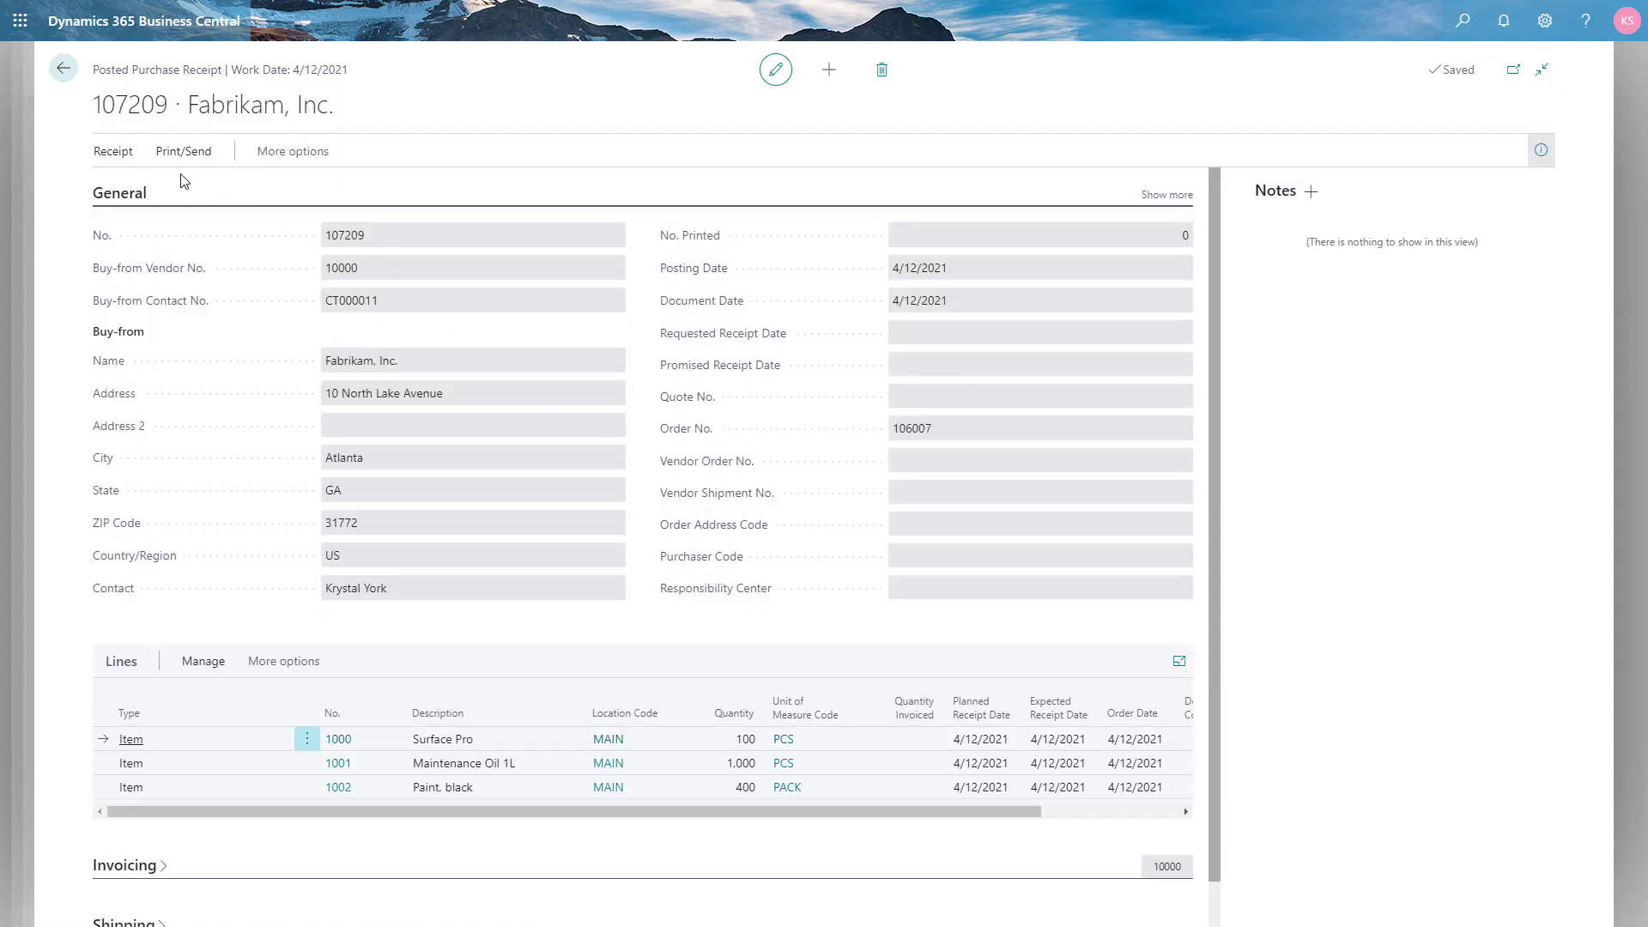
{"action": "left_click", "coordinate": [128, 157]}
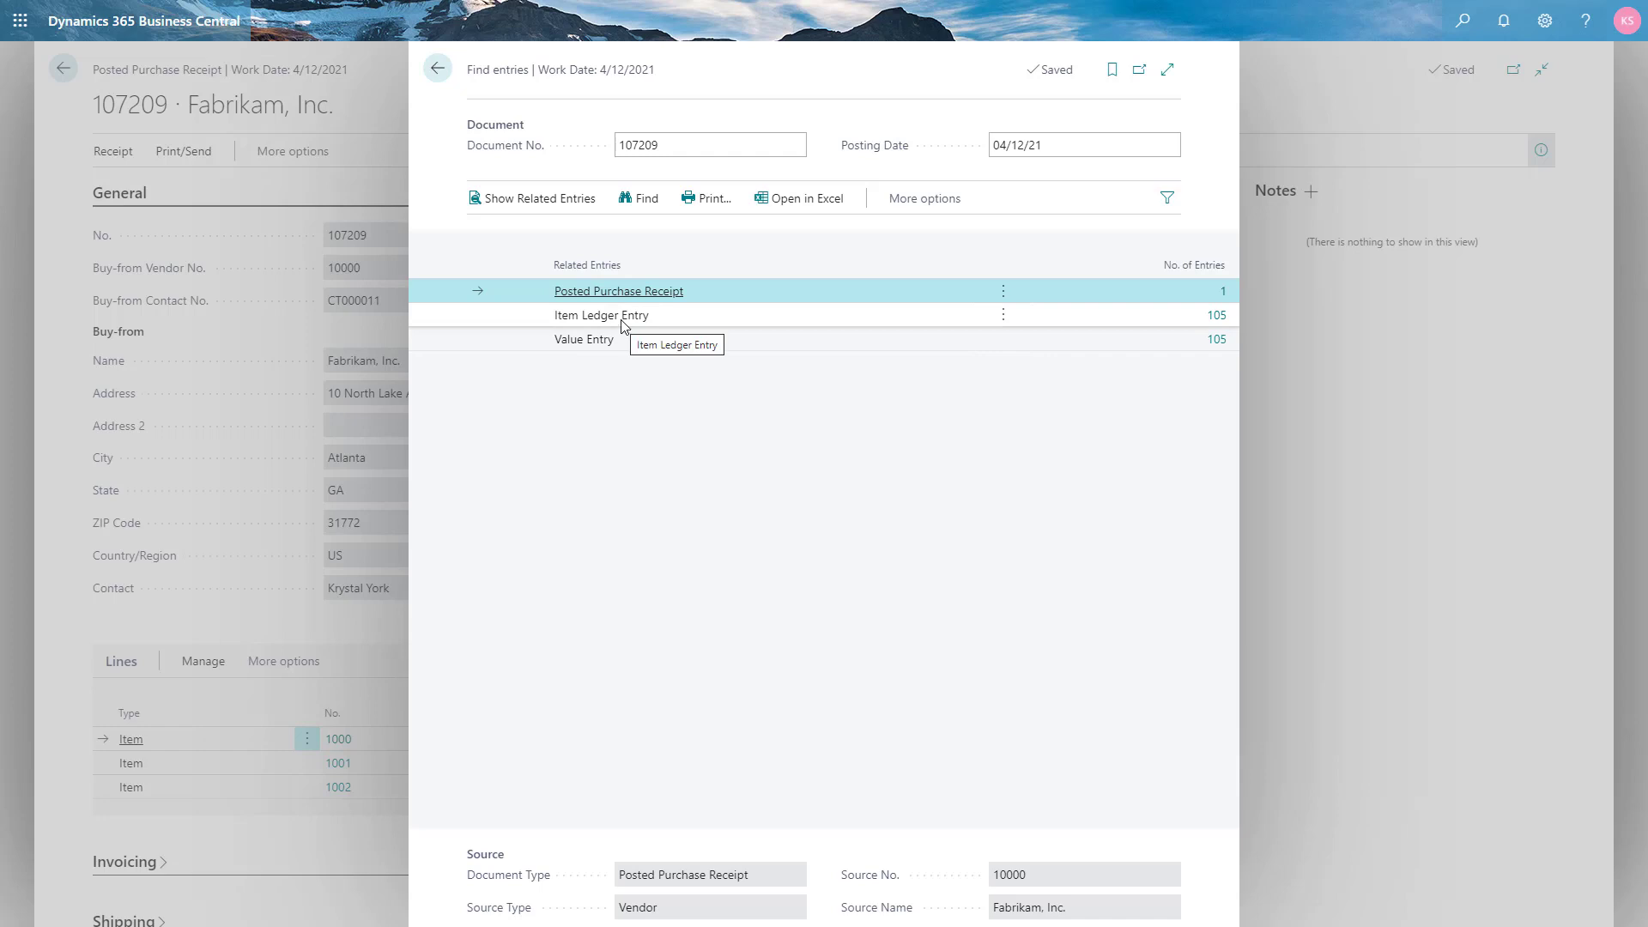
{"action": "left_click", "coordinate": [1217, 318]}
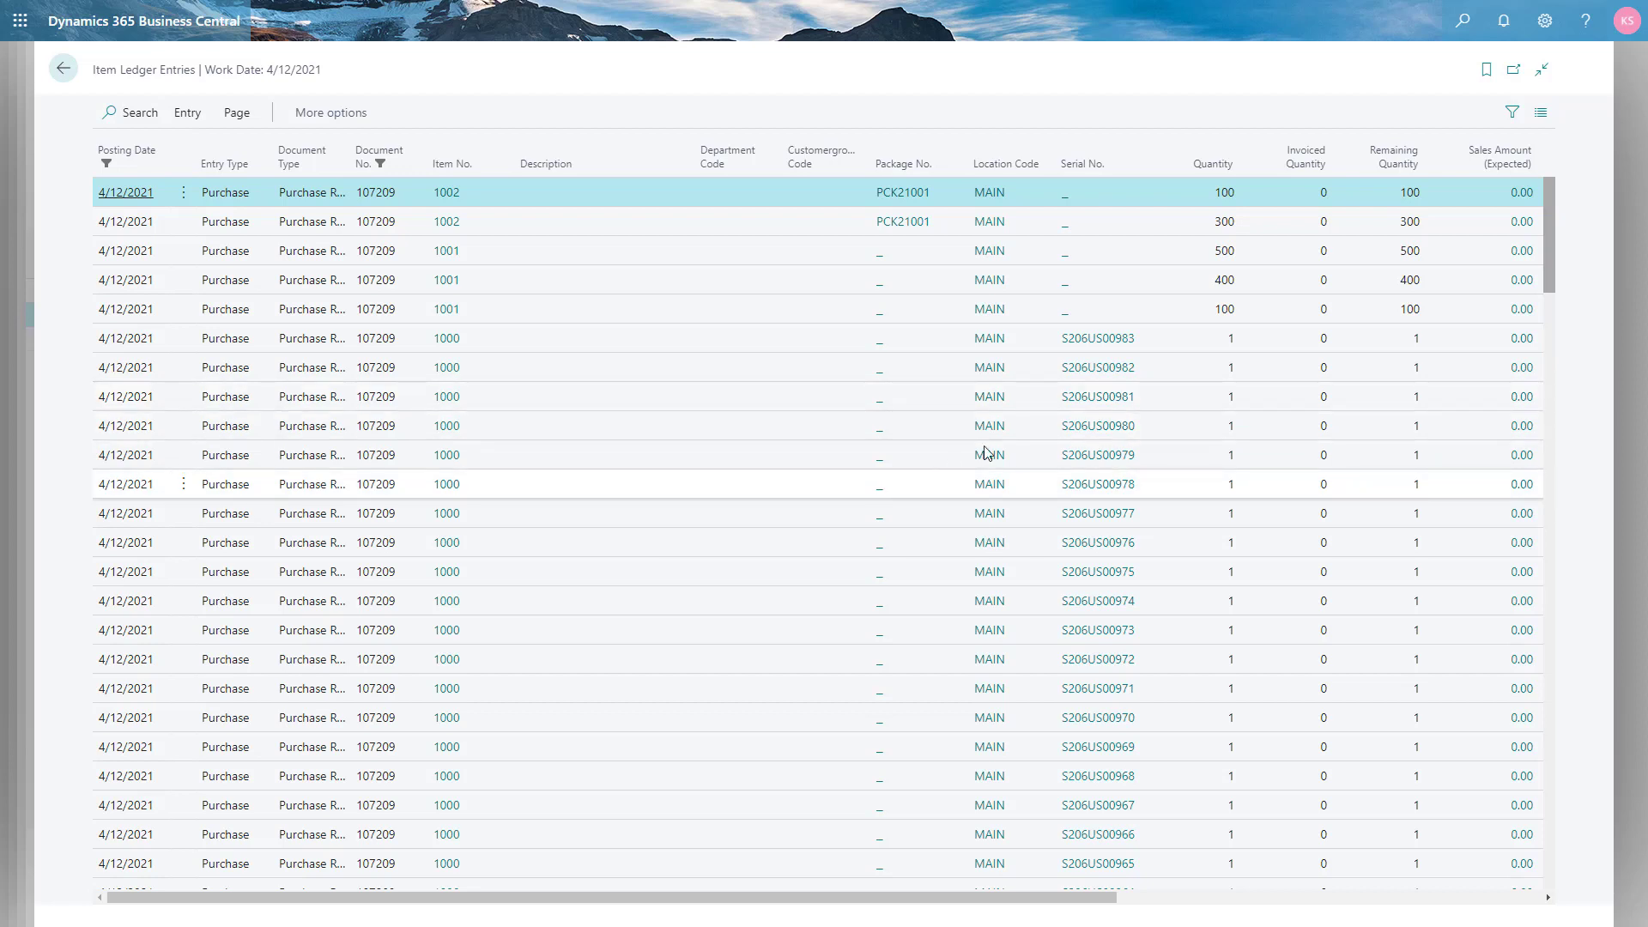
- Personalize the Item Ledger Entries page by adding the Lot No. field between Package No. and Location Code
{"action": "left_click", "coordinate": [1544, 20]}
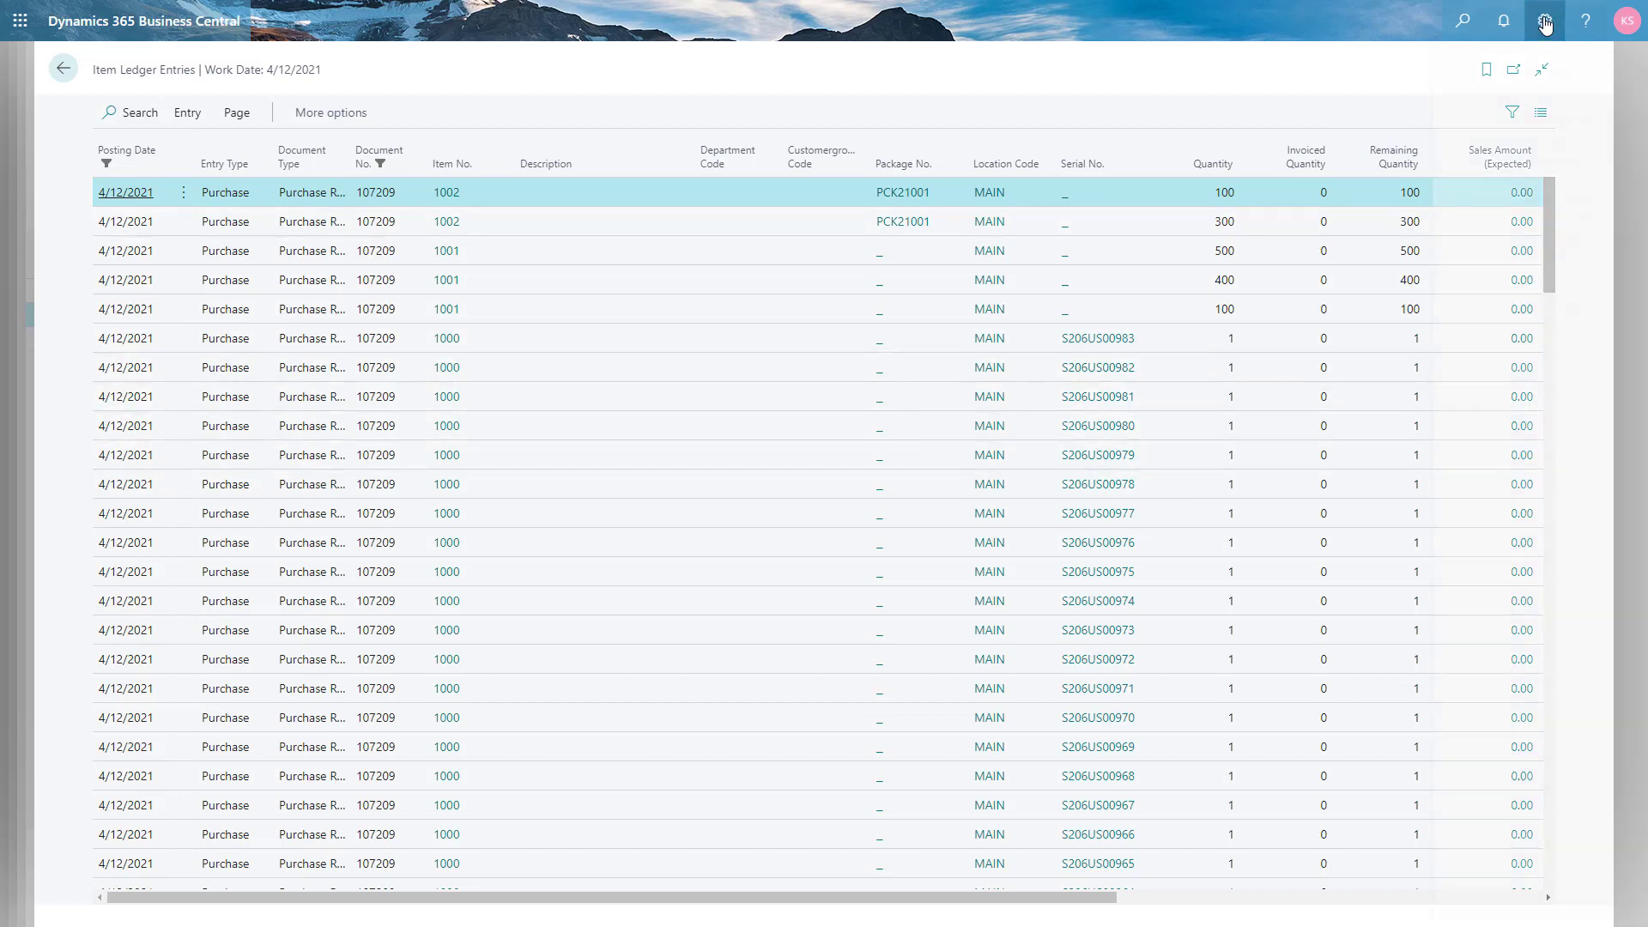
{"action": "left_click", "coordinate": [1430, 144]}
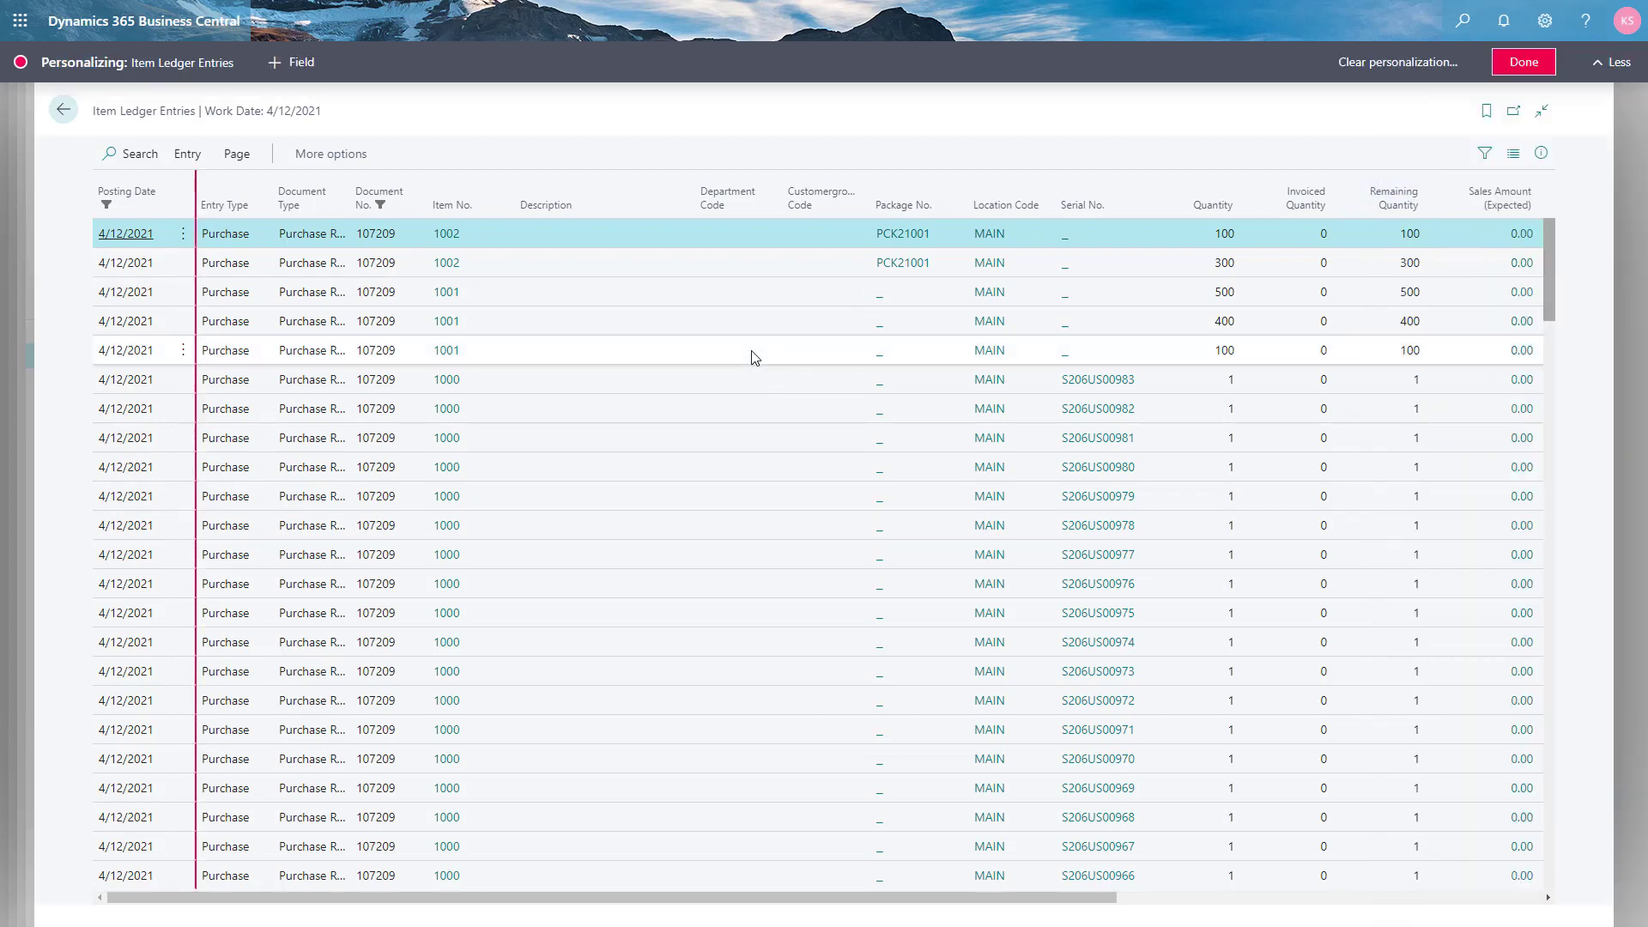
{"action": "left_click", "coordinate": [288, 66]}
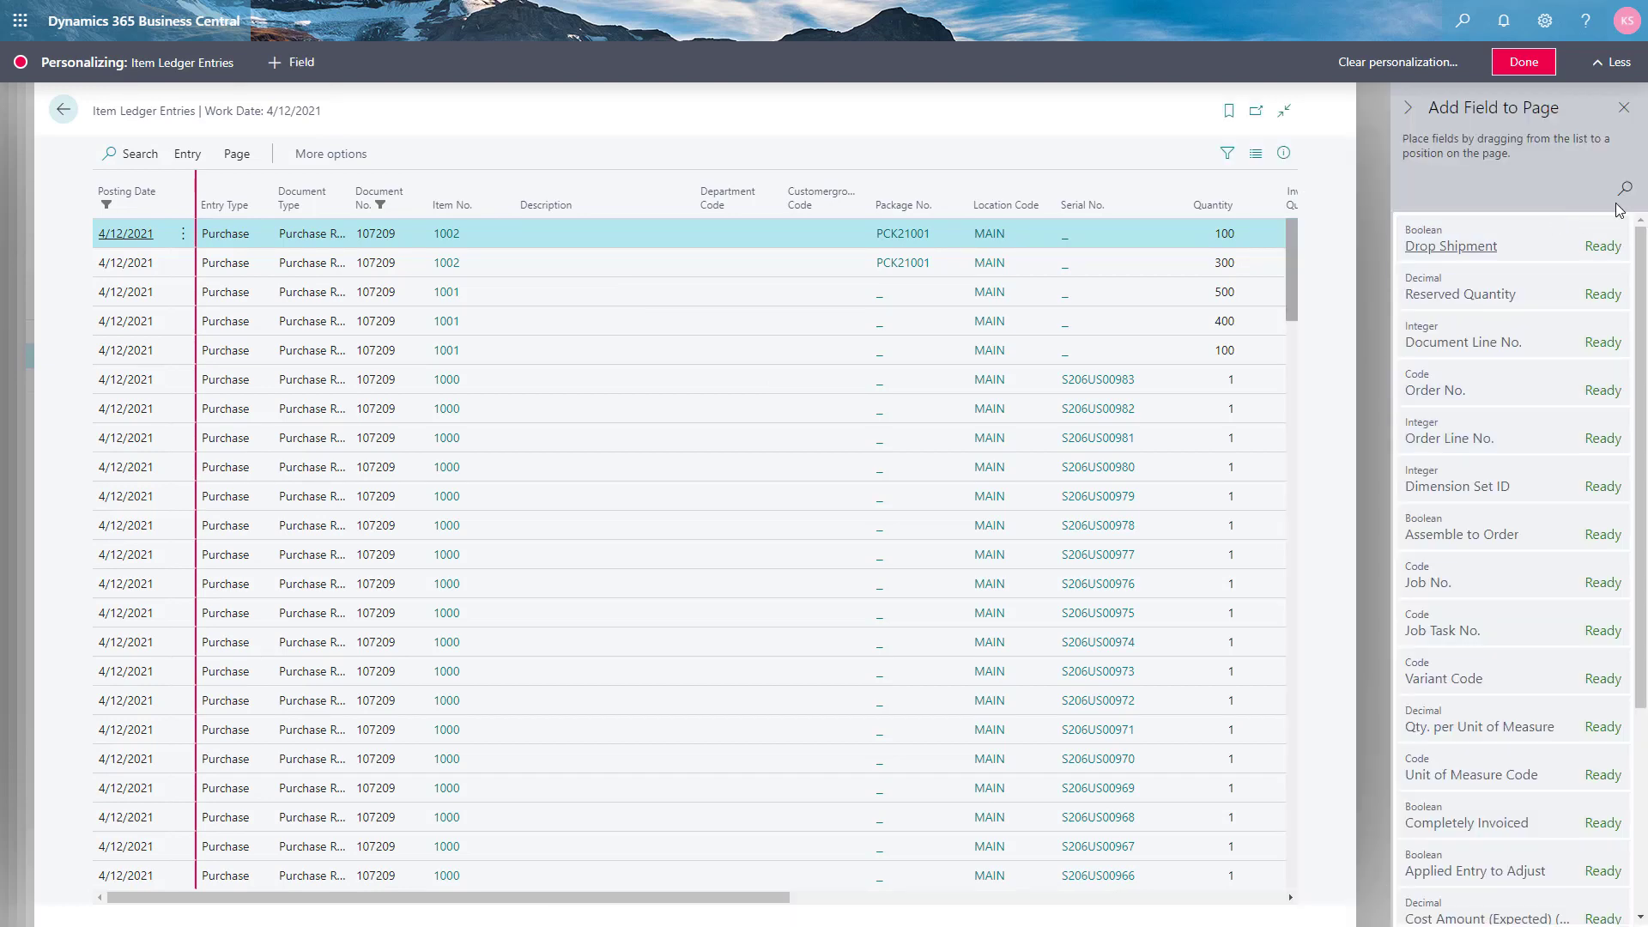
{"action": "left_click", "coordinate": [1617, 194]}
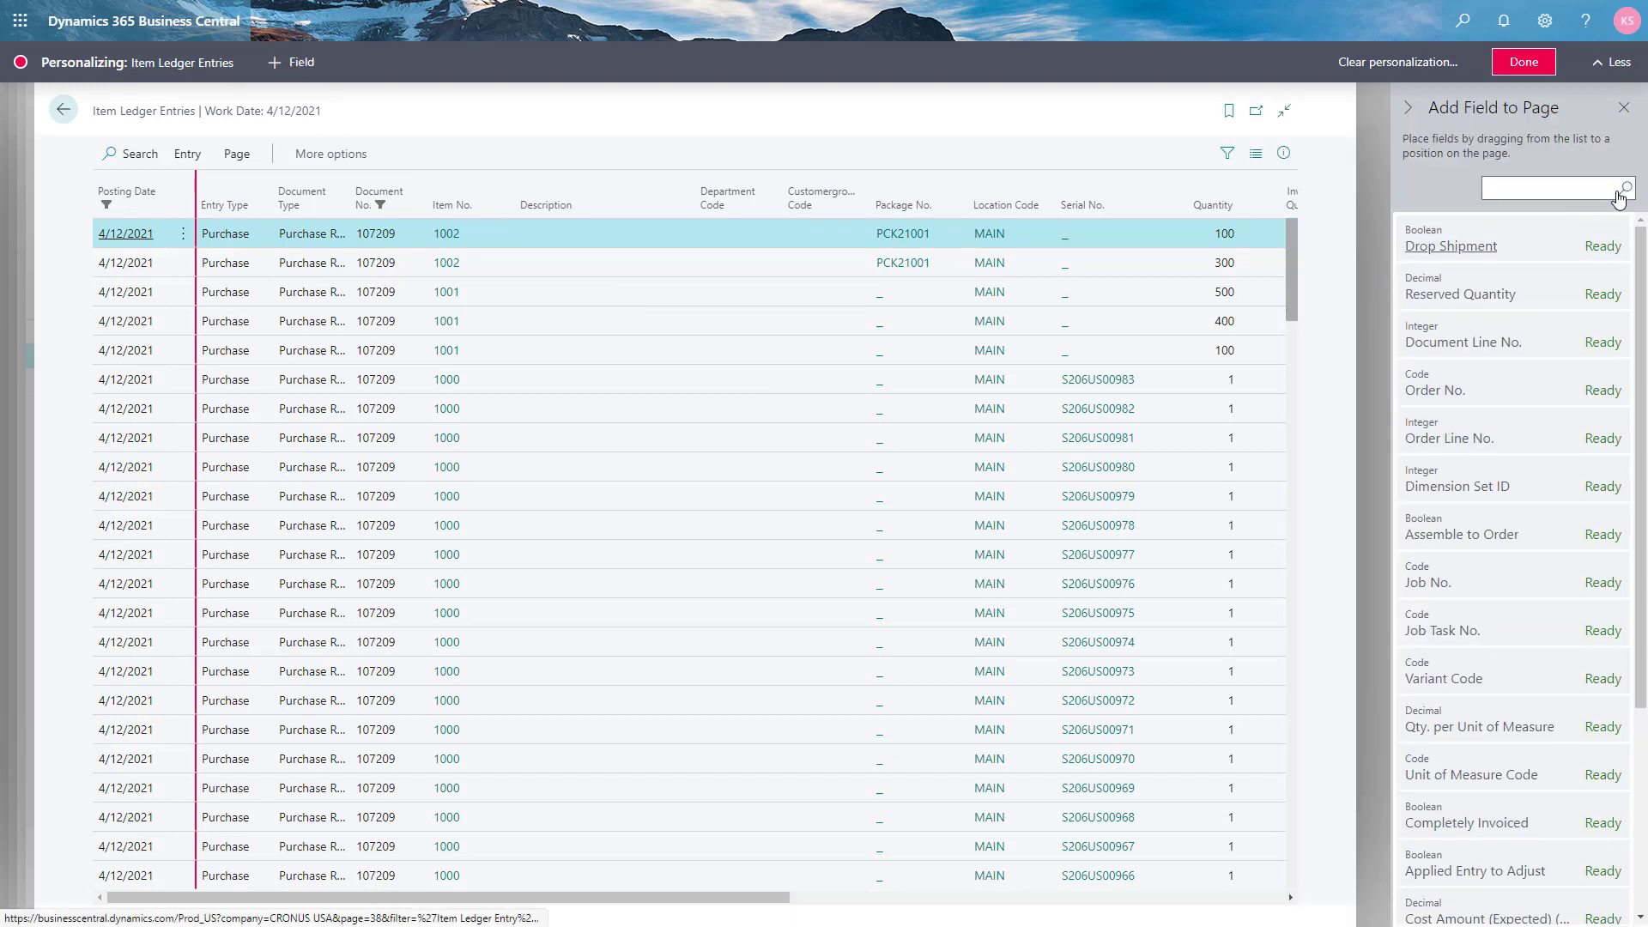
{"action": "type", "text": "lo"}
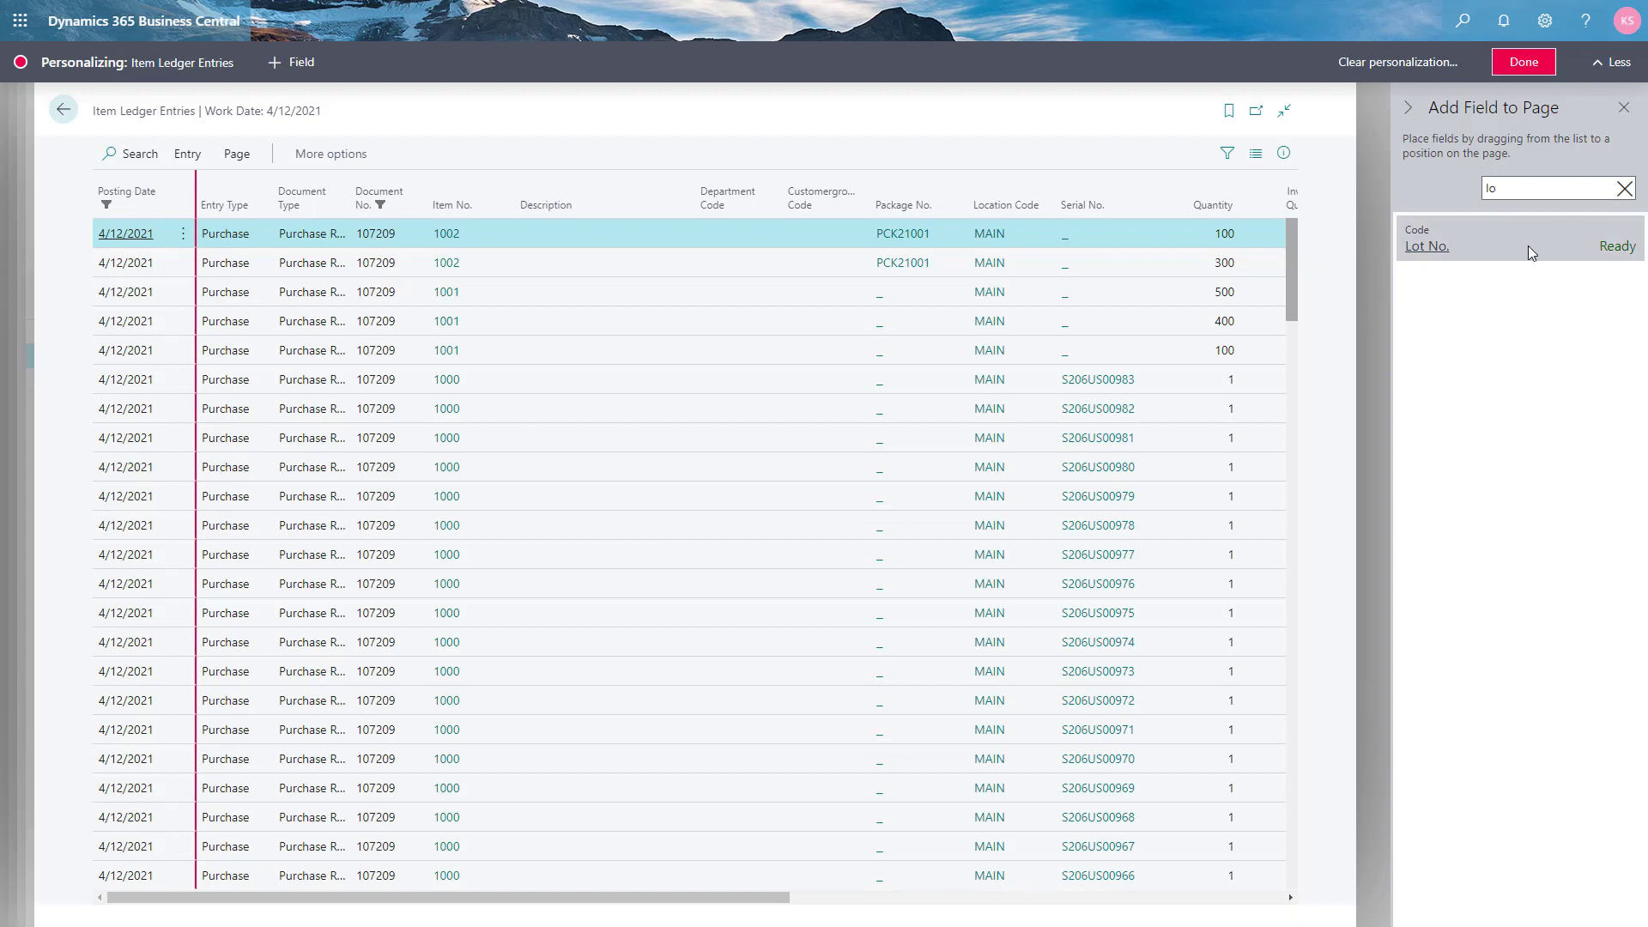
{"action": "mouse_move", "coordinate": [1528, 244]}
{"action": "left_mouse_down"}
{"action": "mouse_move", "coordinate": [993, 254]}
{"action": "mouse_move", "coordinate": [982, 213]}
{"action": "left_mouse_up"}
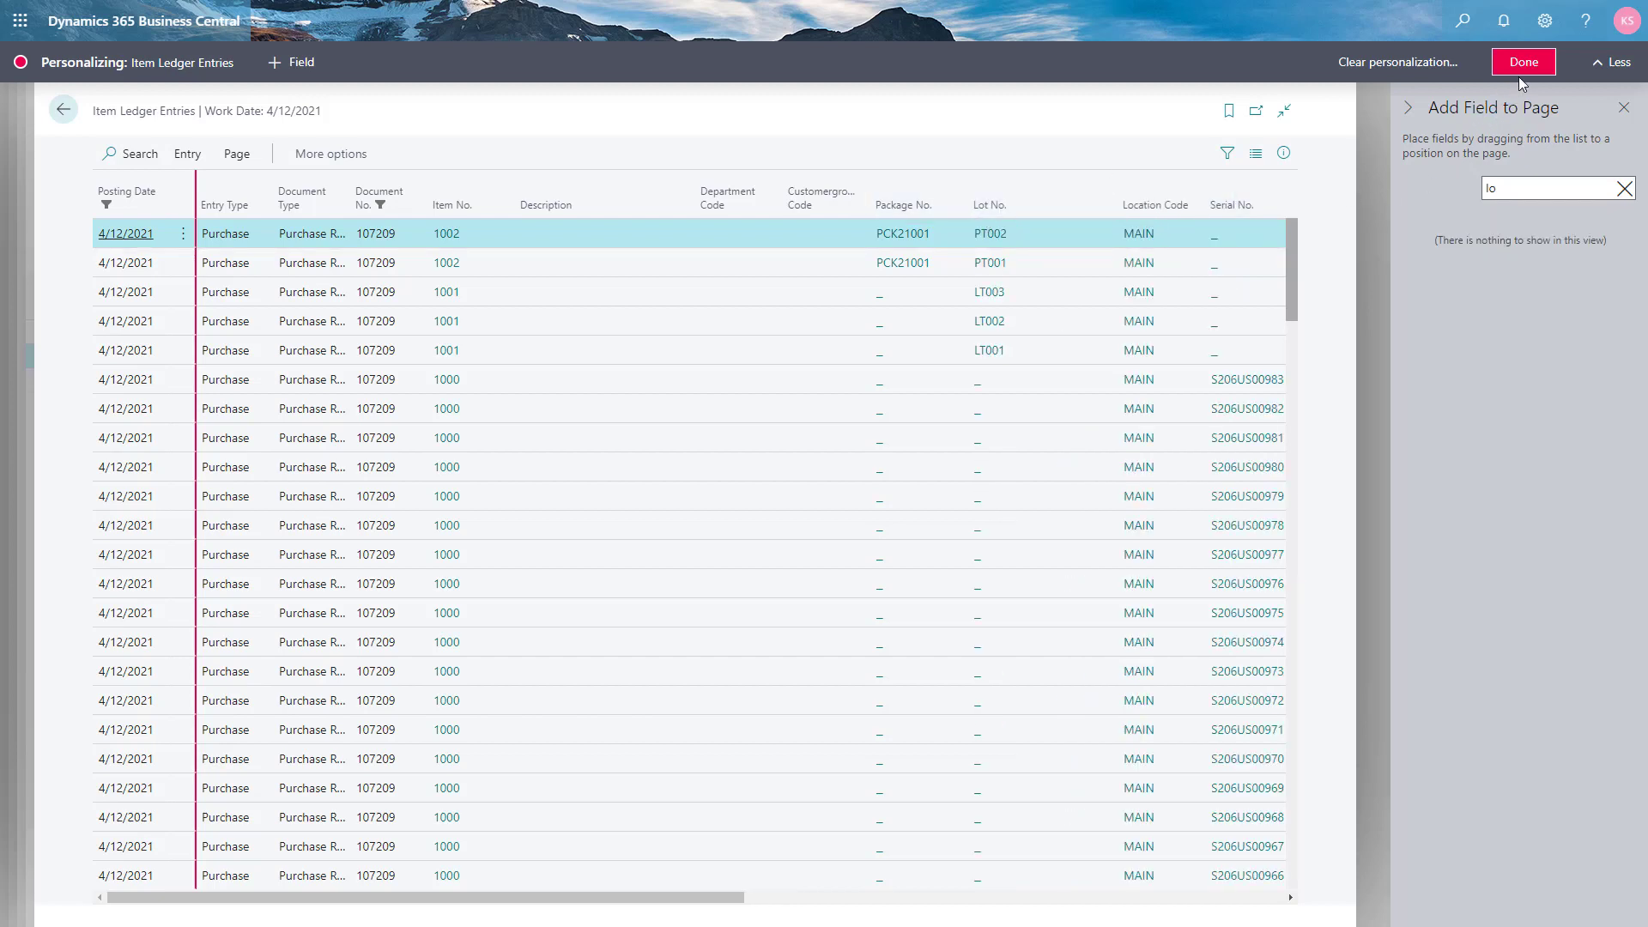
{"action": "left_click", "coordinate": [1521, 72]}
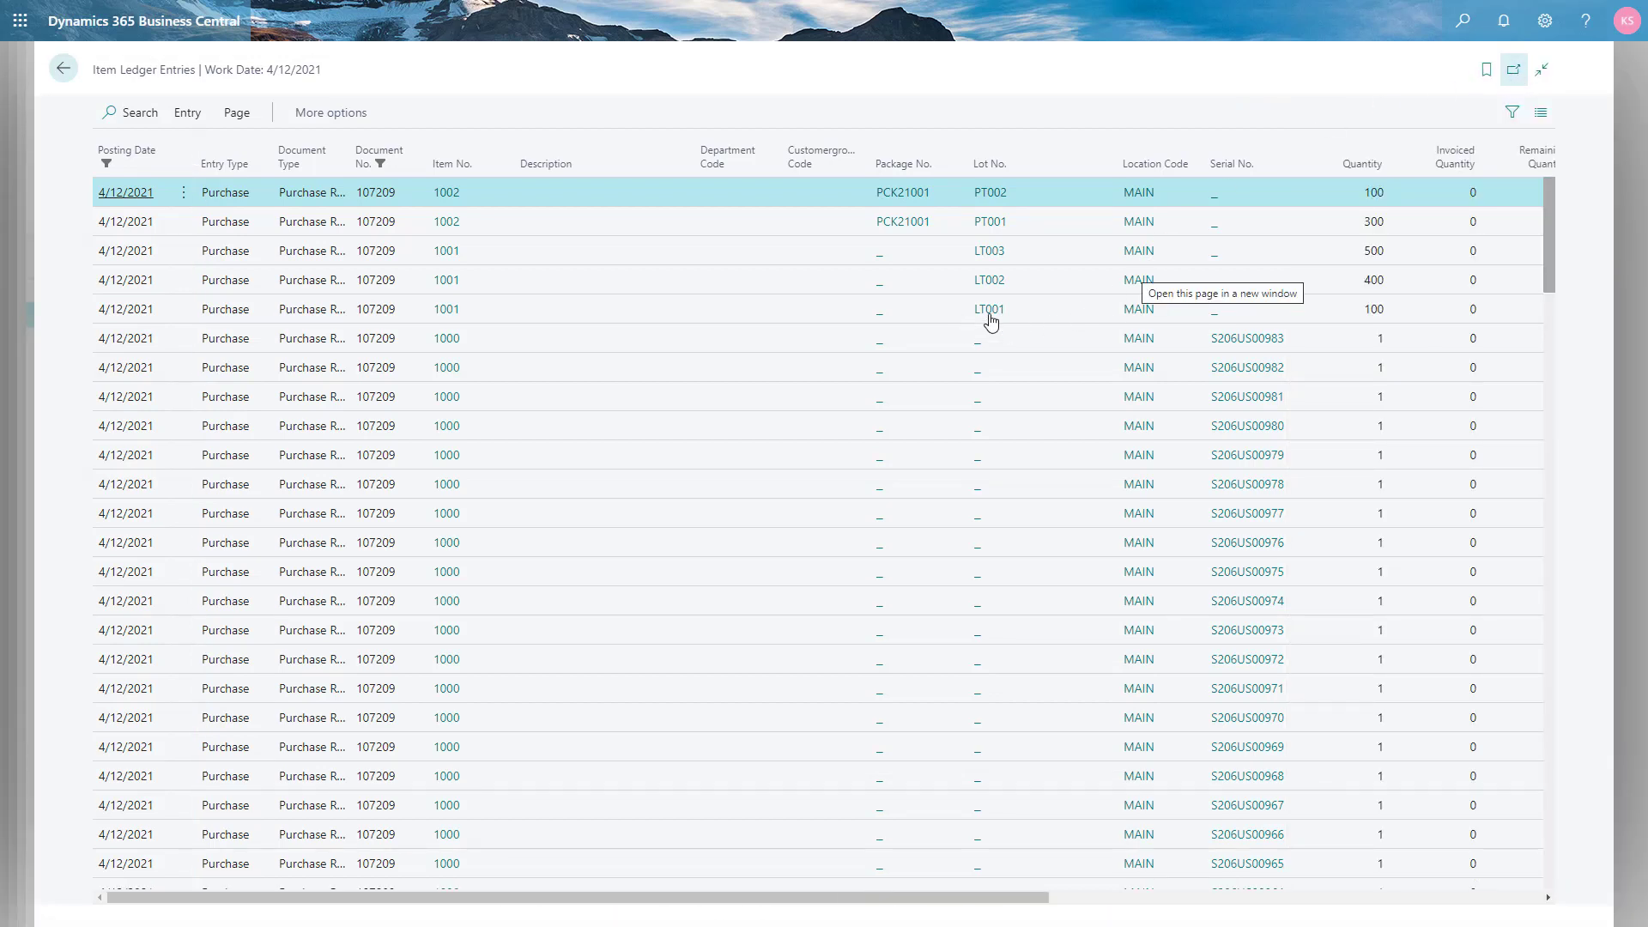
- Open the lot number information list from the LT001 ledger entry
{"action": "left_click", "coordinate": [987, 312]}
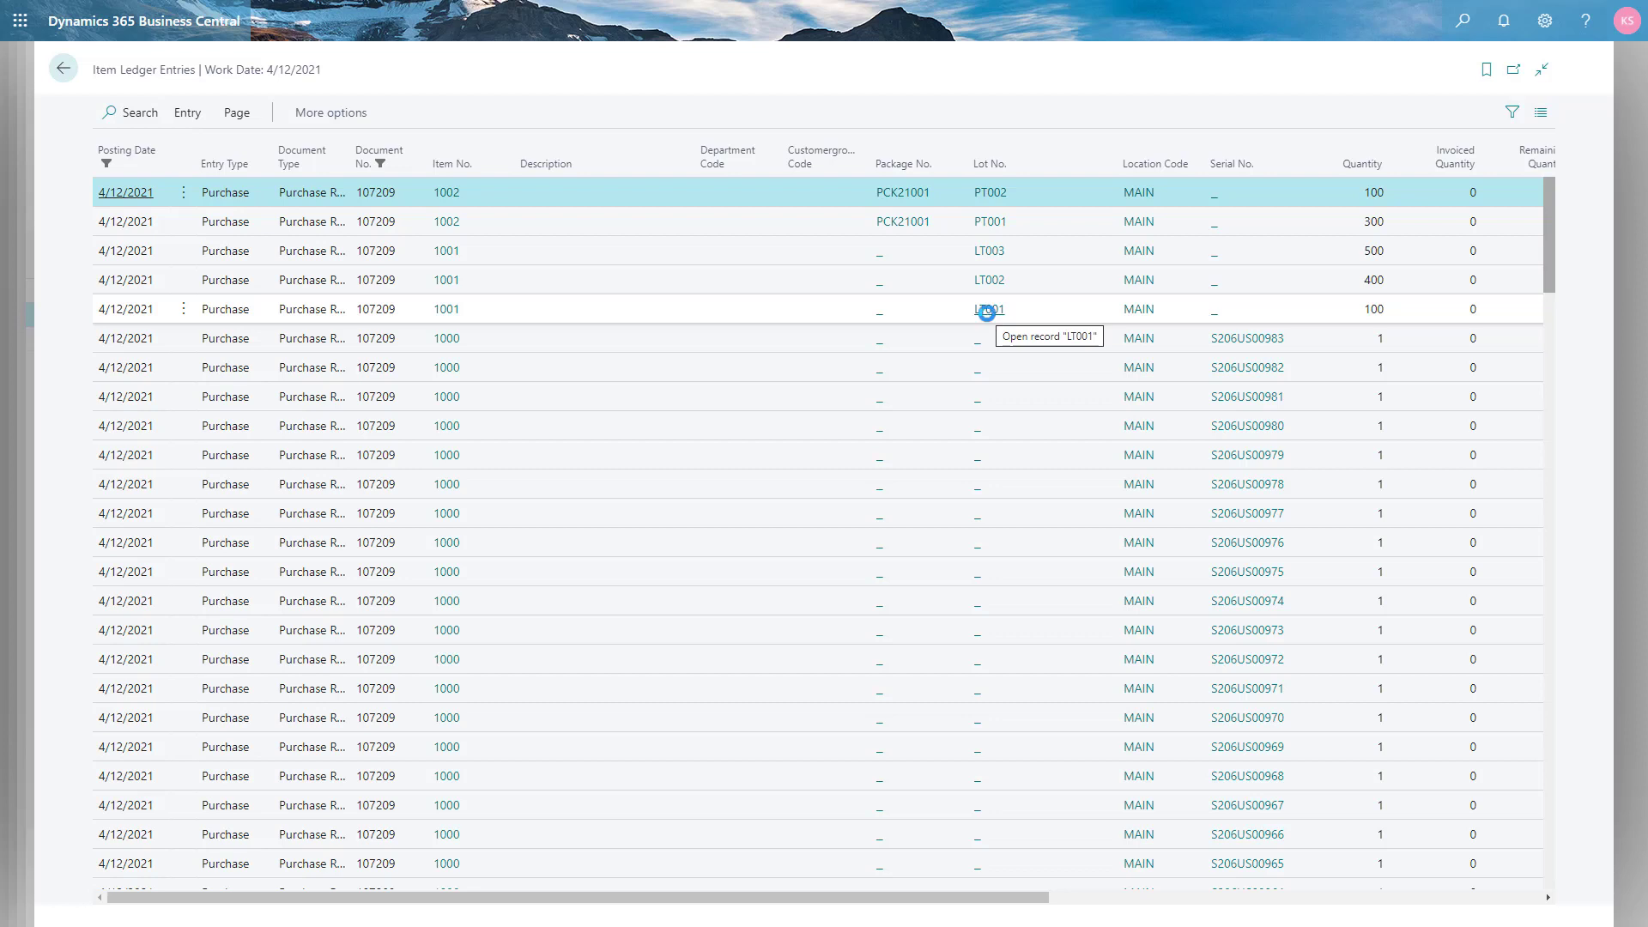
{"action": "left_click", "coordinate": [990, 319]}
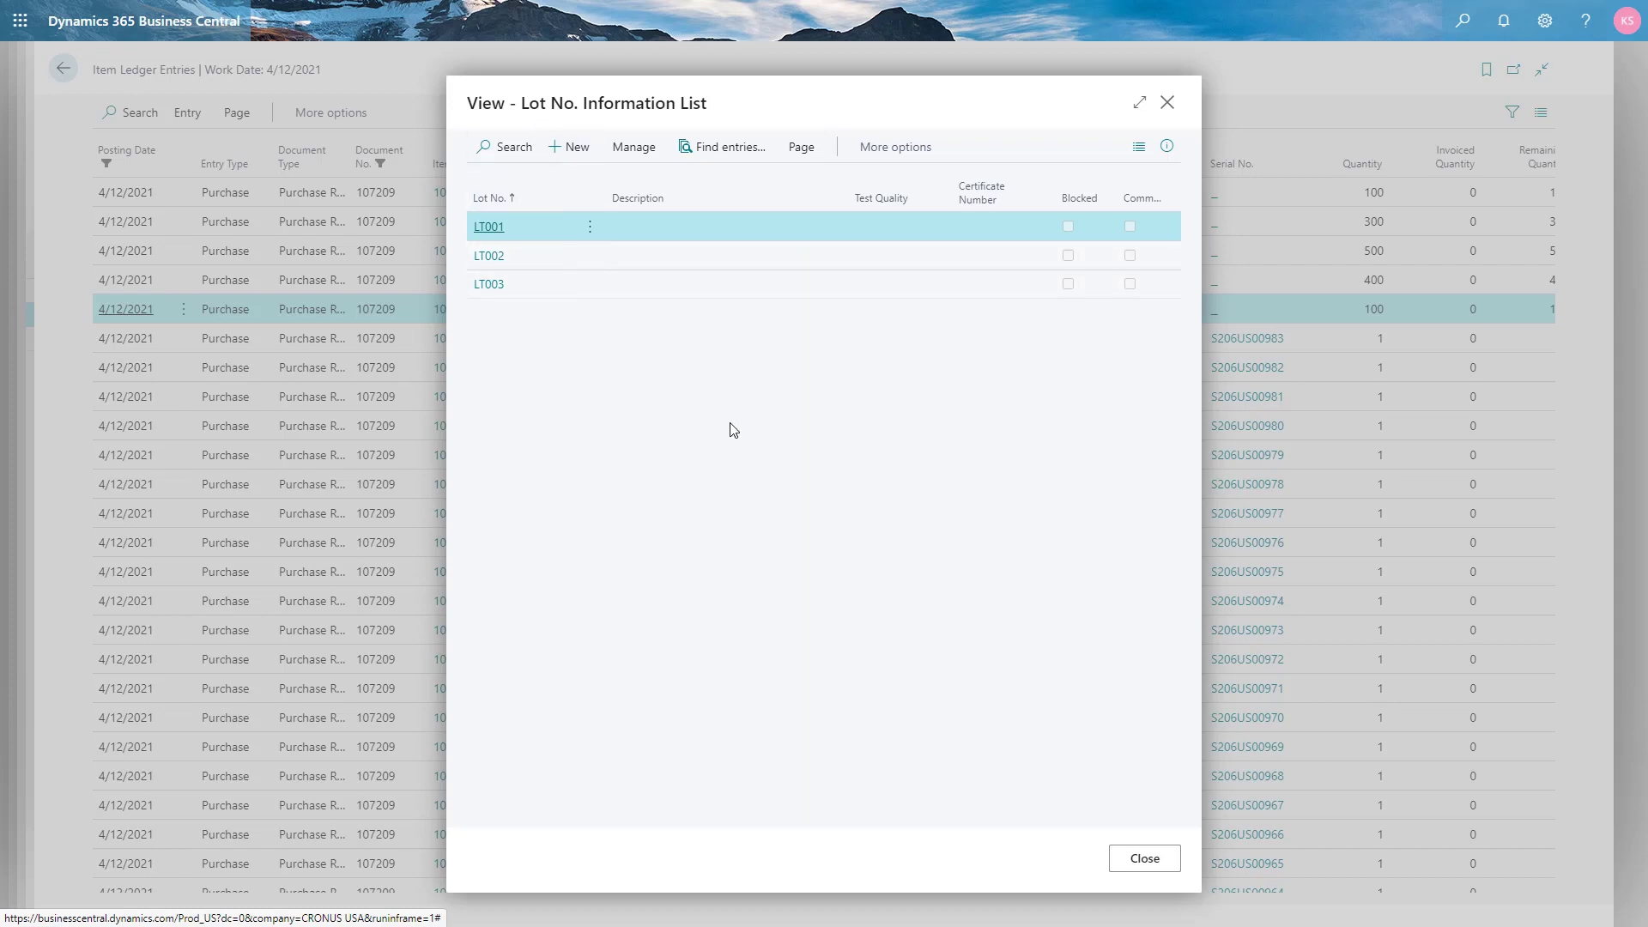
- Find the item tracking codes, examine the LOTALL card's lot number settings, including Create Lot No. Info. on posting, and return to the list
{"action": "left_click", "coordinate": [1463, 21]}
{"action": "type", "text": "ite trac"}
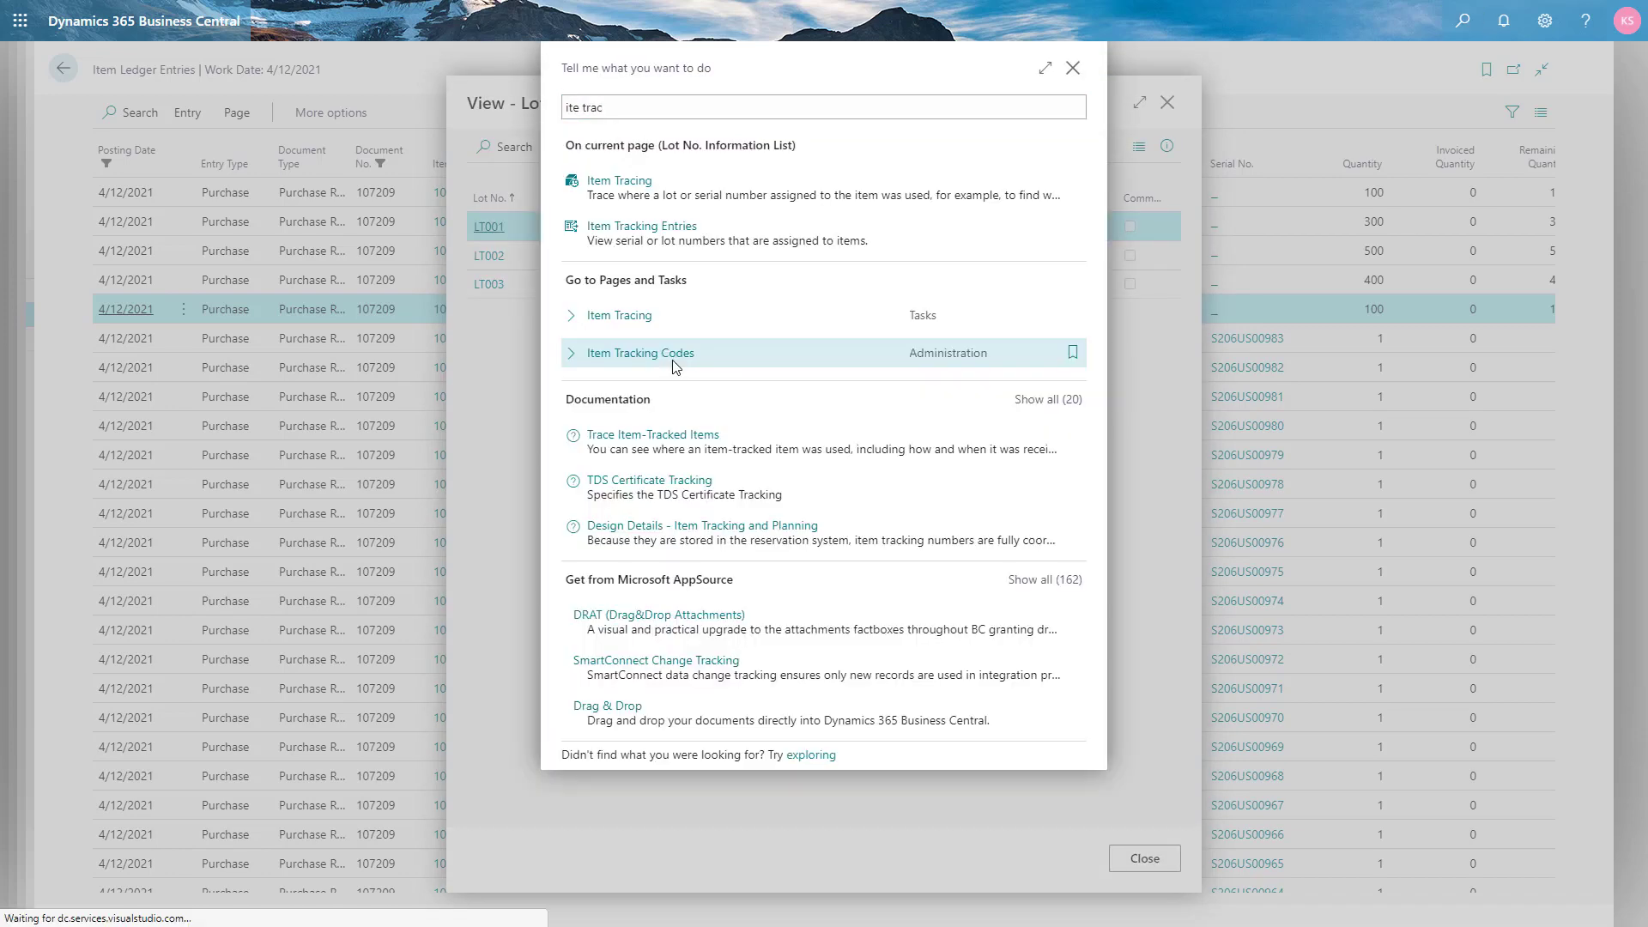
{"action": "left_click", "coordinate": [640, 354]}
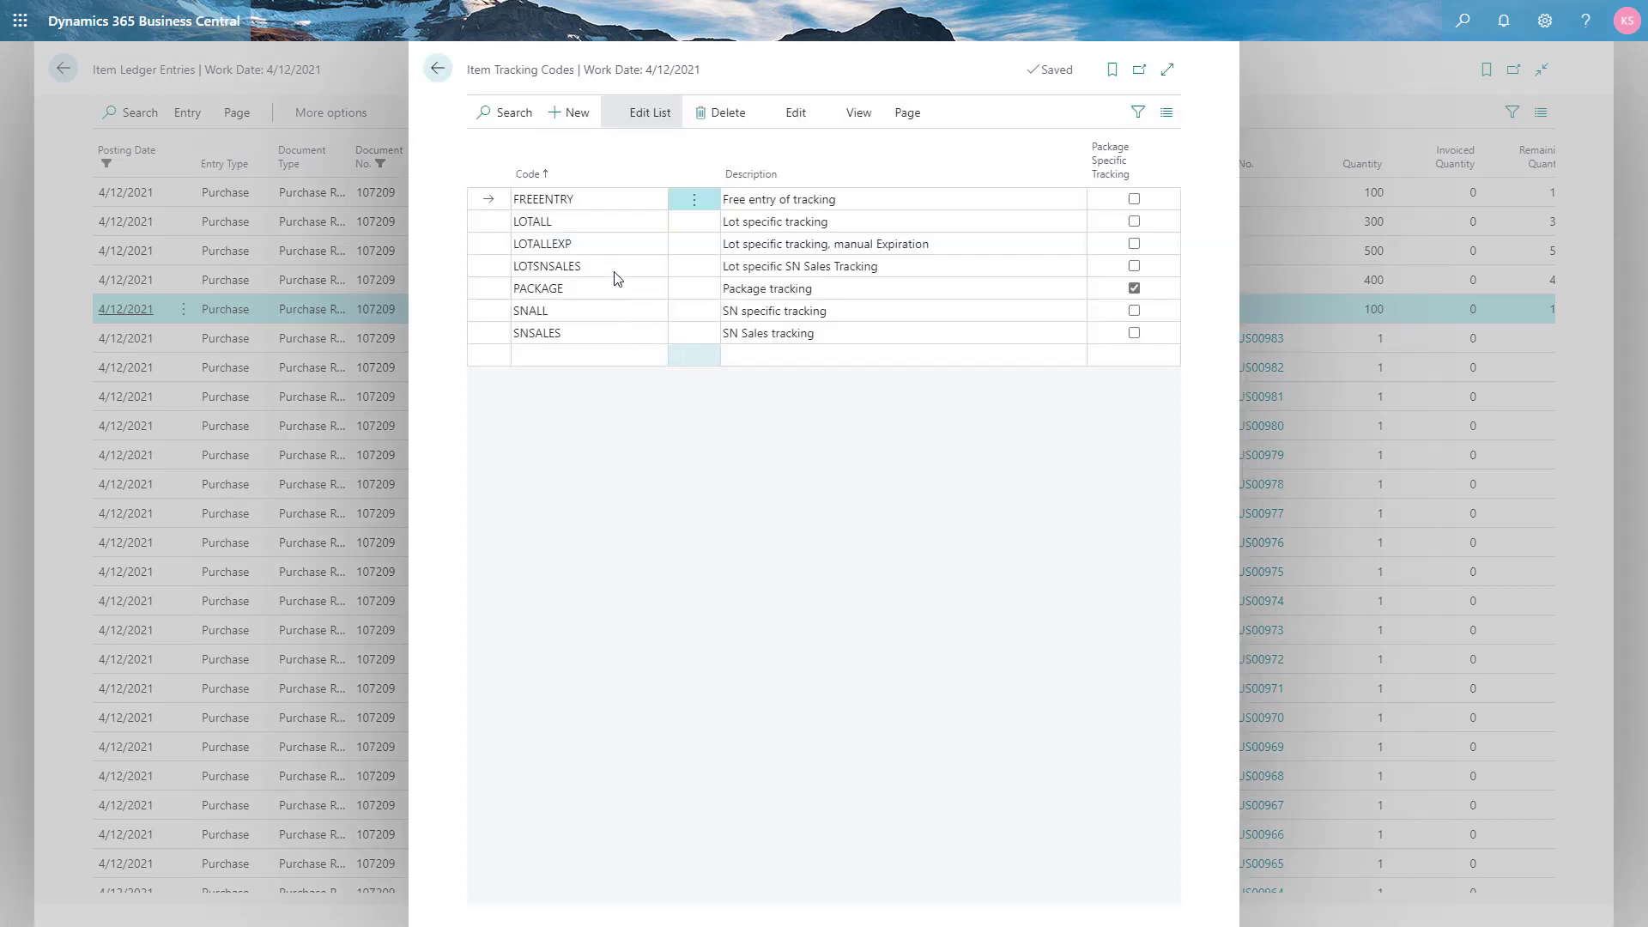
{"action": "left_click", "coordinate": [605, 226]}
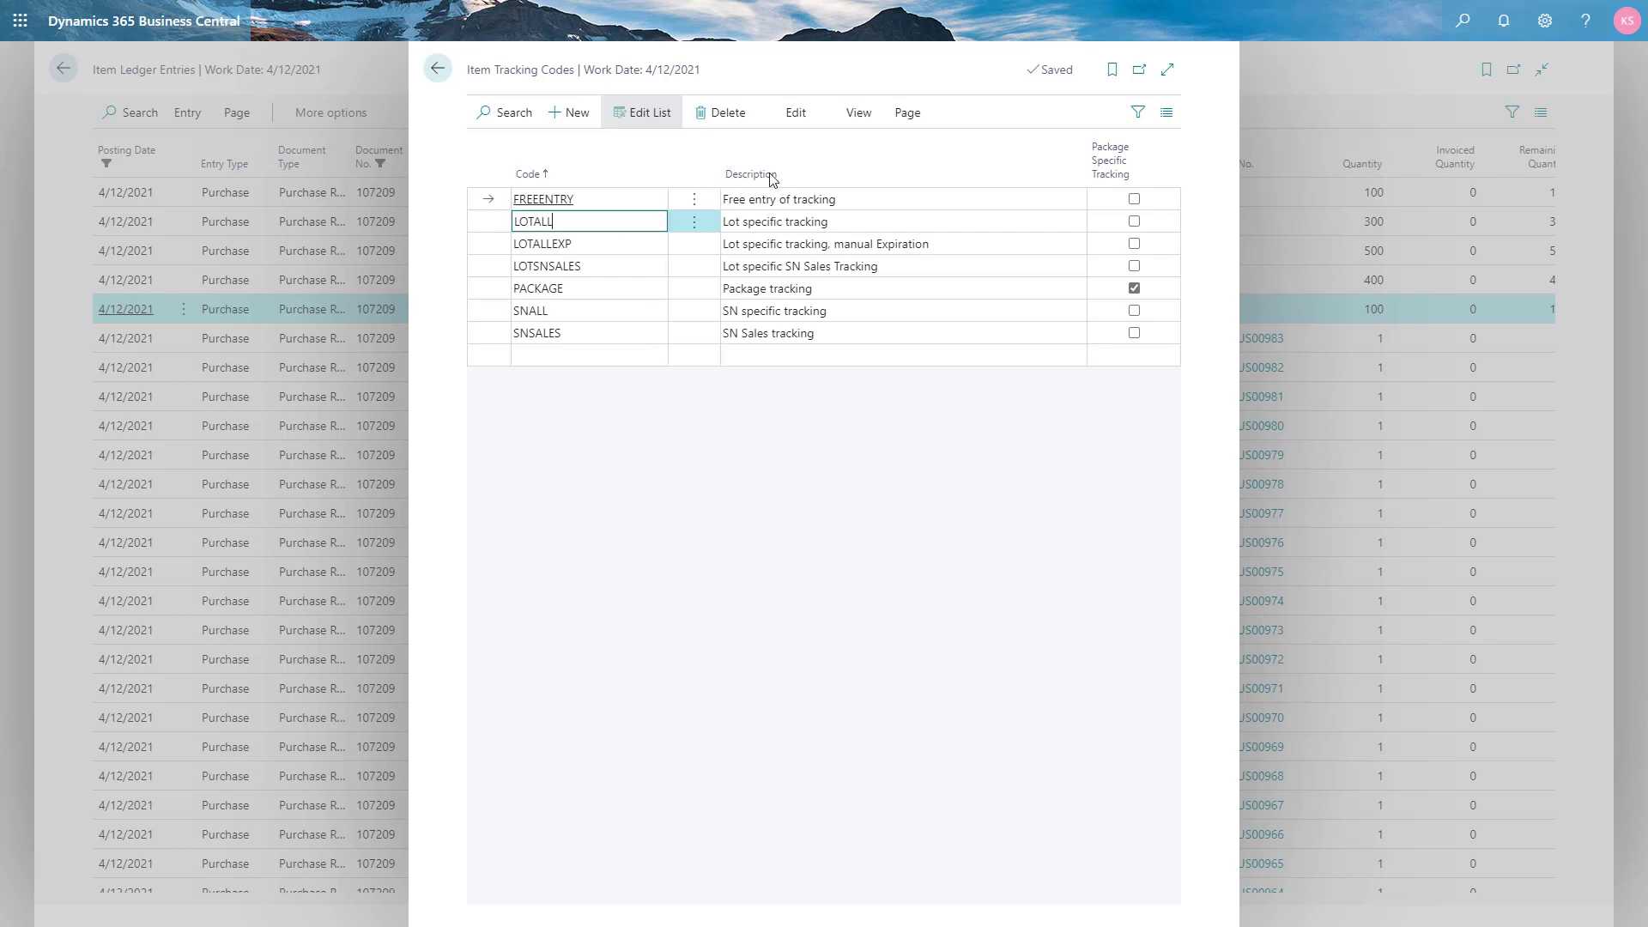
{"action": "left_click", "coordinate": [783, 120]}
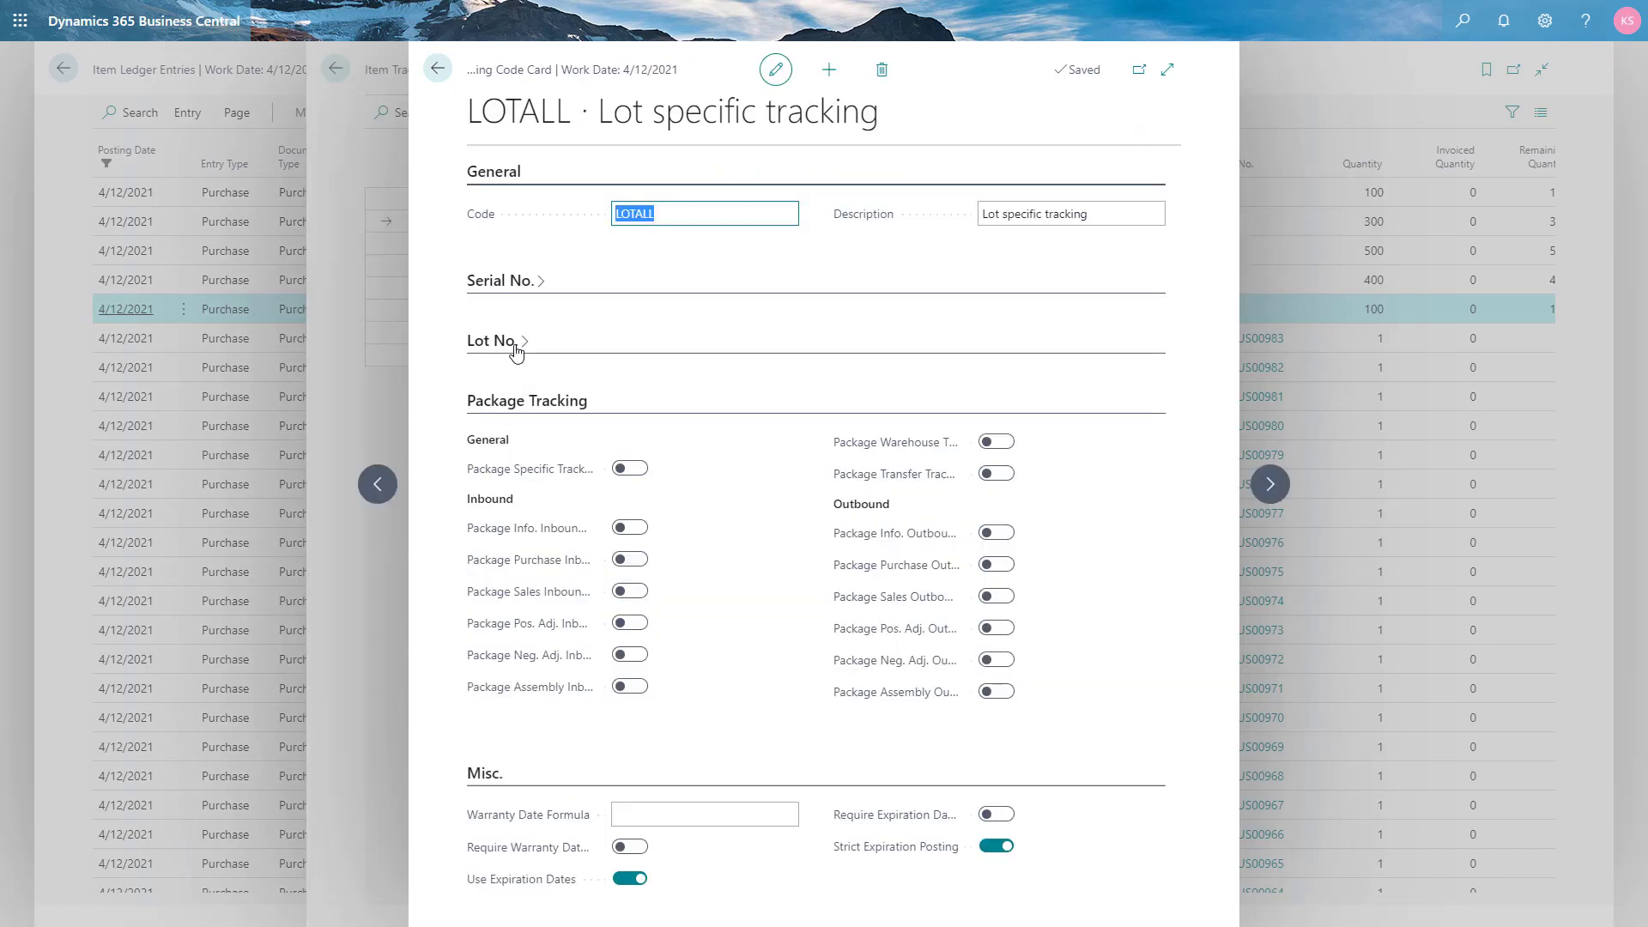
{"action": "left_click", "coordinate": [515, 346]}
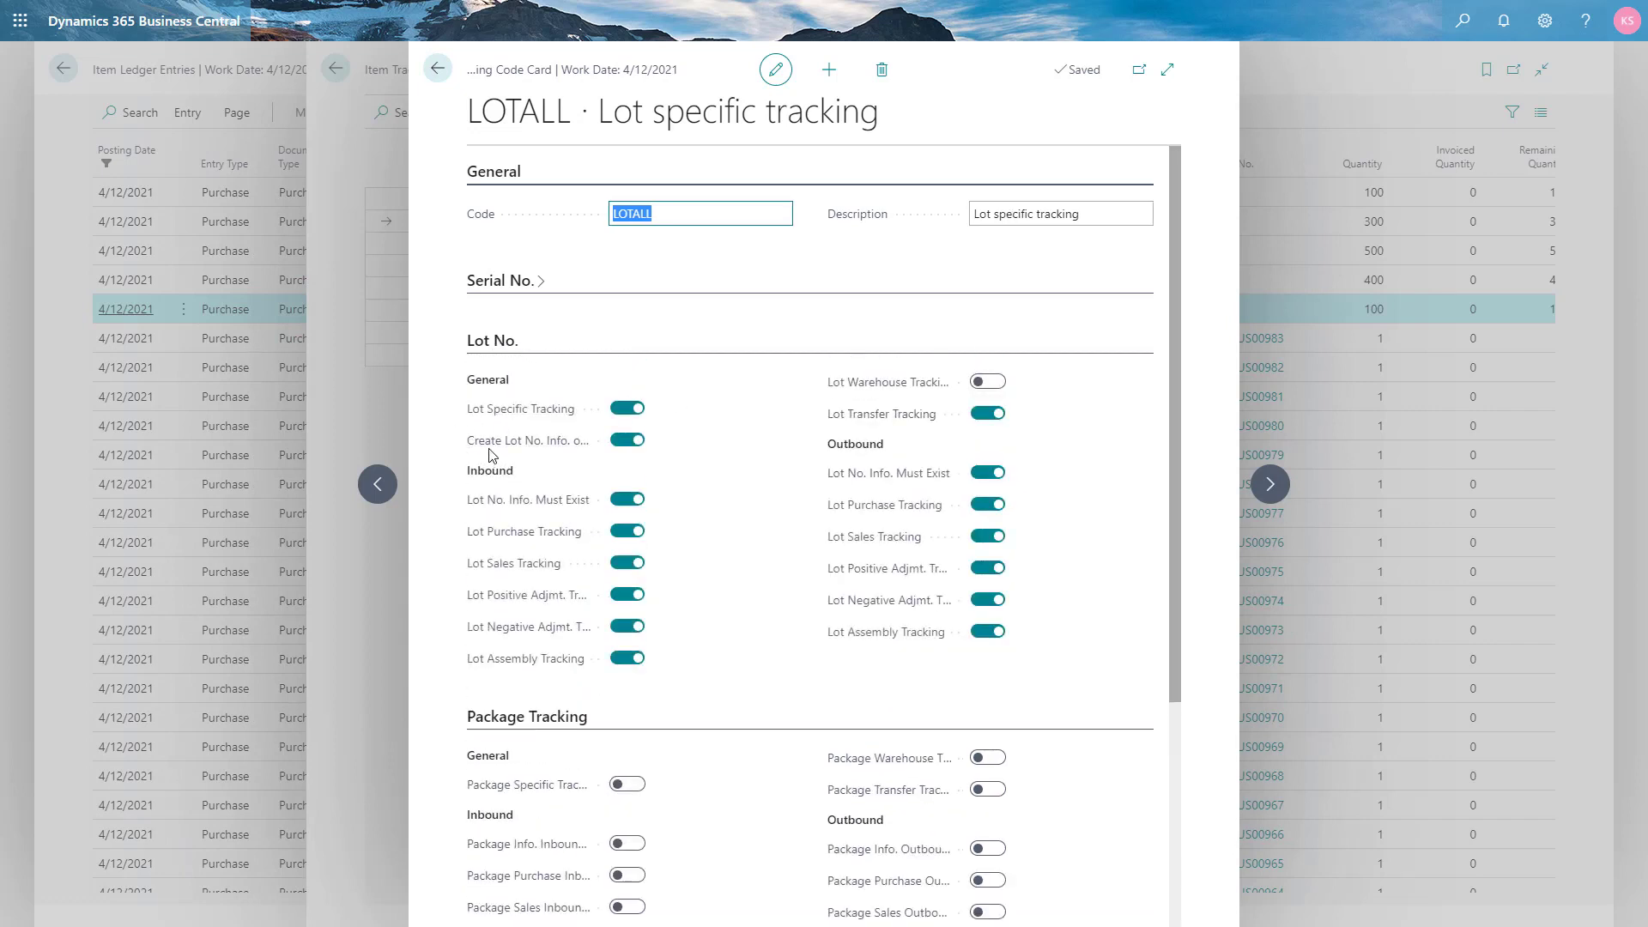
{"action": "mouse_move", "coordinate": [491, 452]}
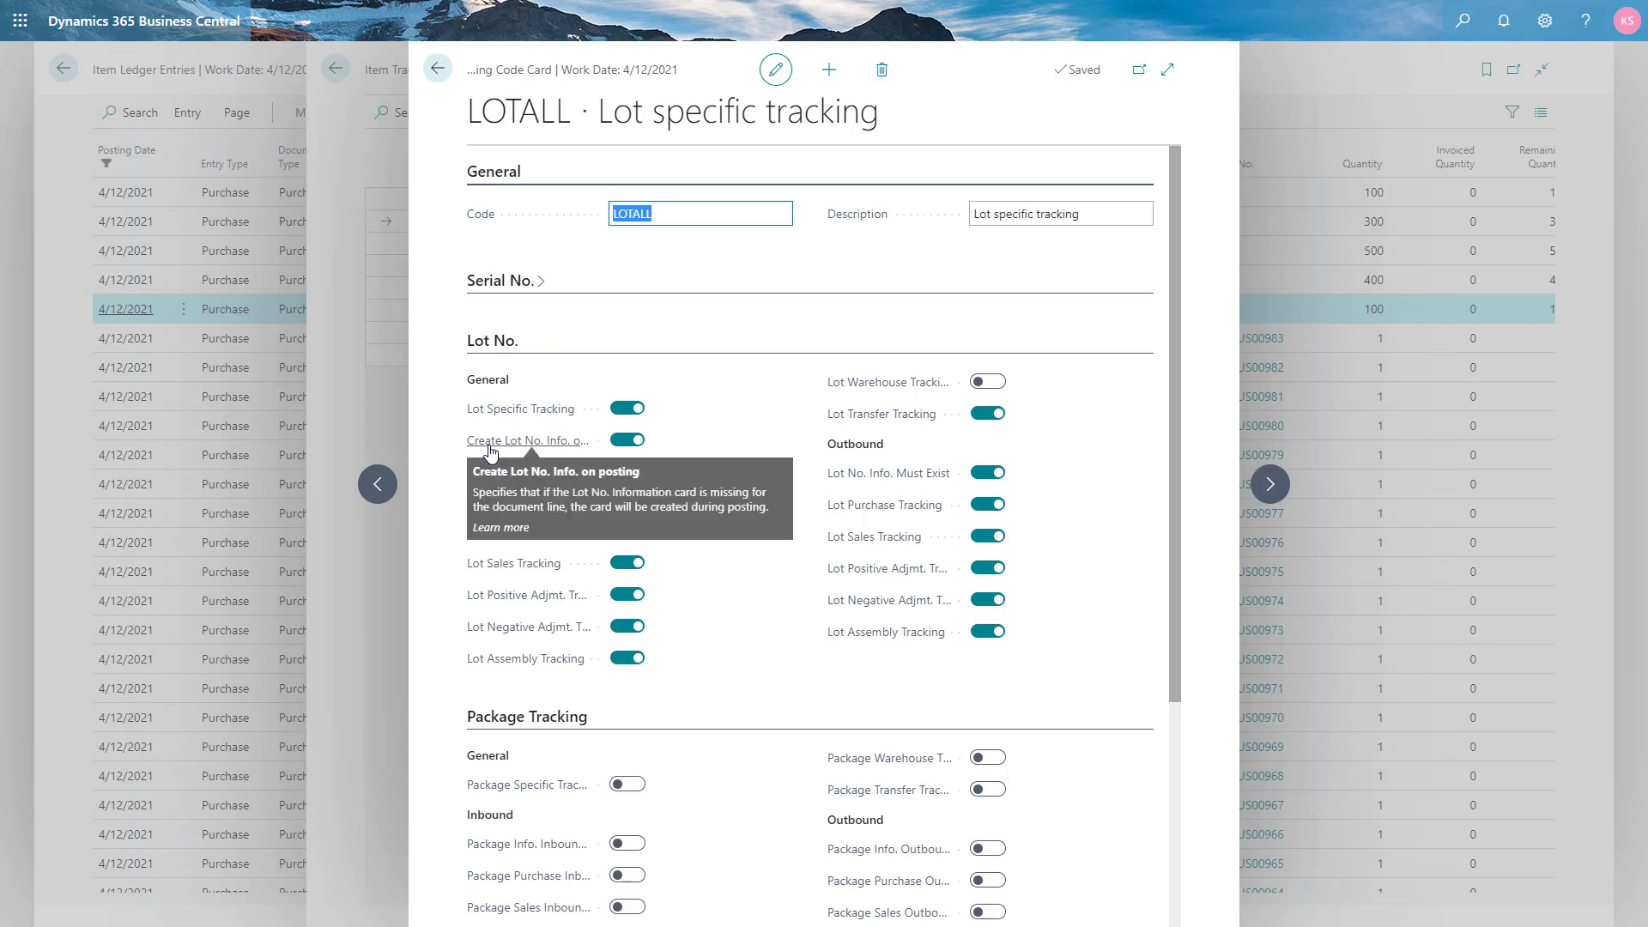
{"action": "left_click", "coordinate": [439, 70]}
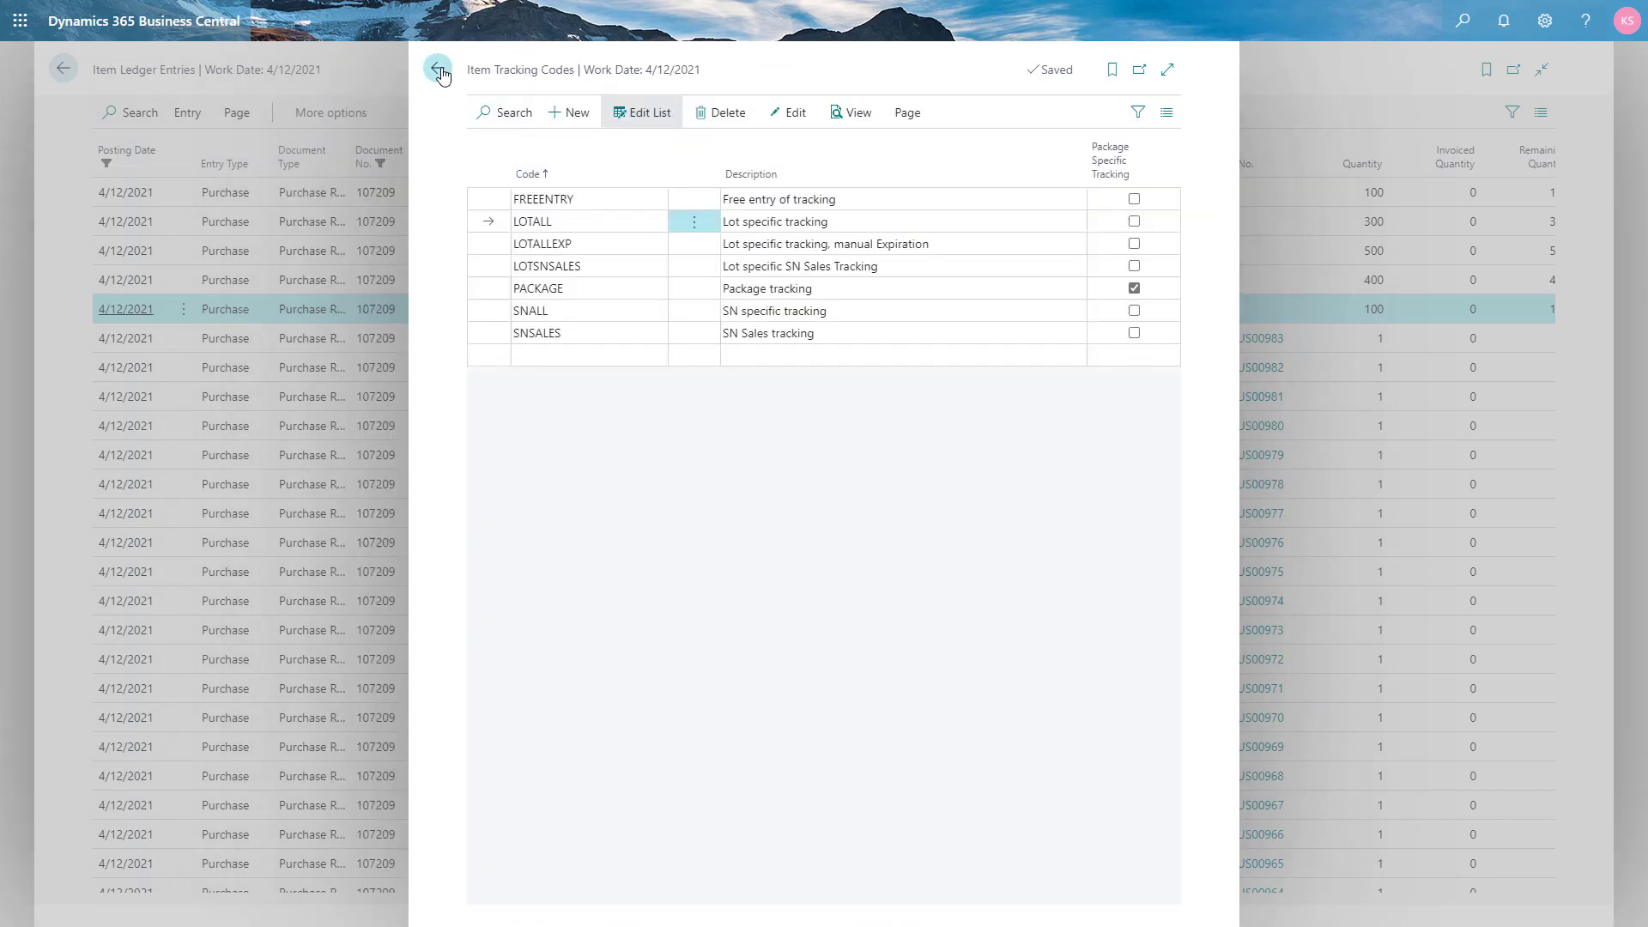
- Close the item tracking codes, set Test Quality to Good on lot LT001's information card, and return to the lot list
{"action": "left_click", "coordinate": [440, 70]}
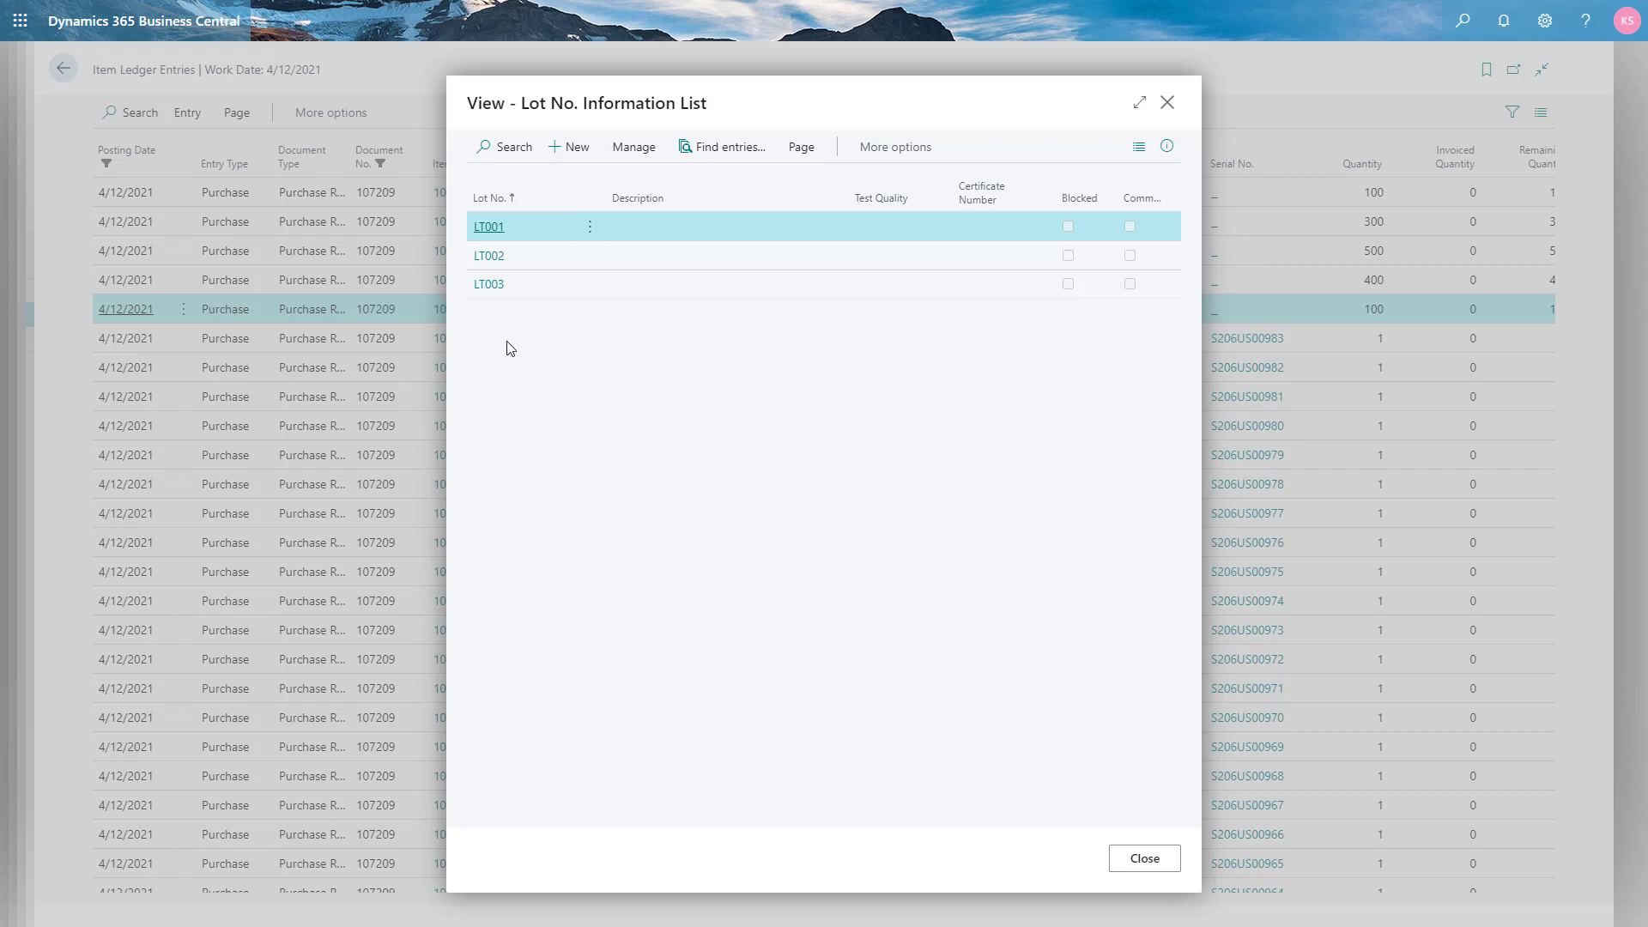
{"action": "left_click", "coordinate": [635, 147]}
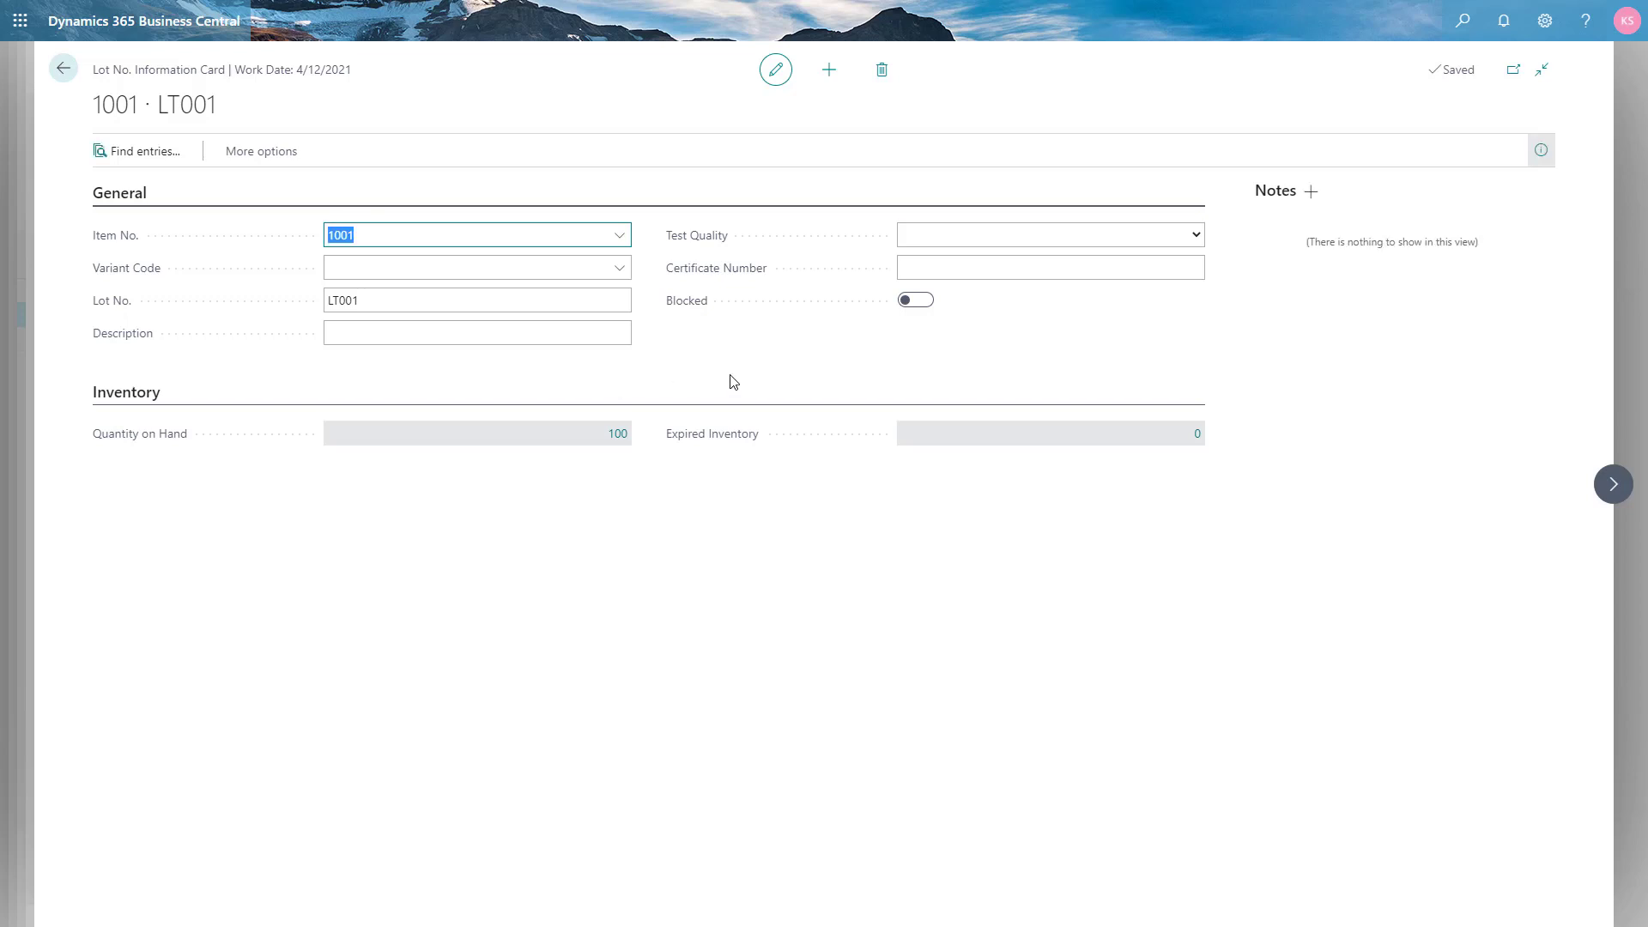
{"action": "left_click", "coordinate": [1202, 238]}
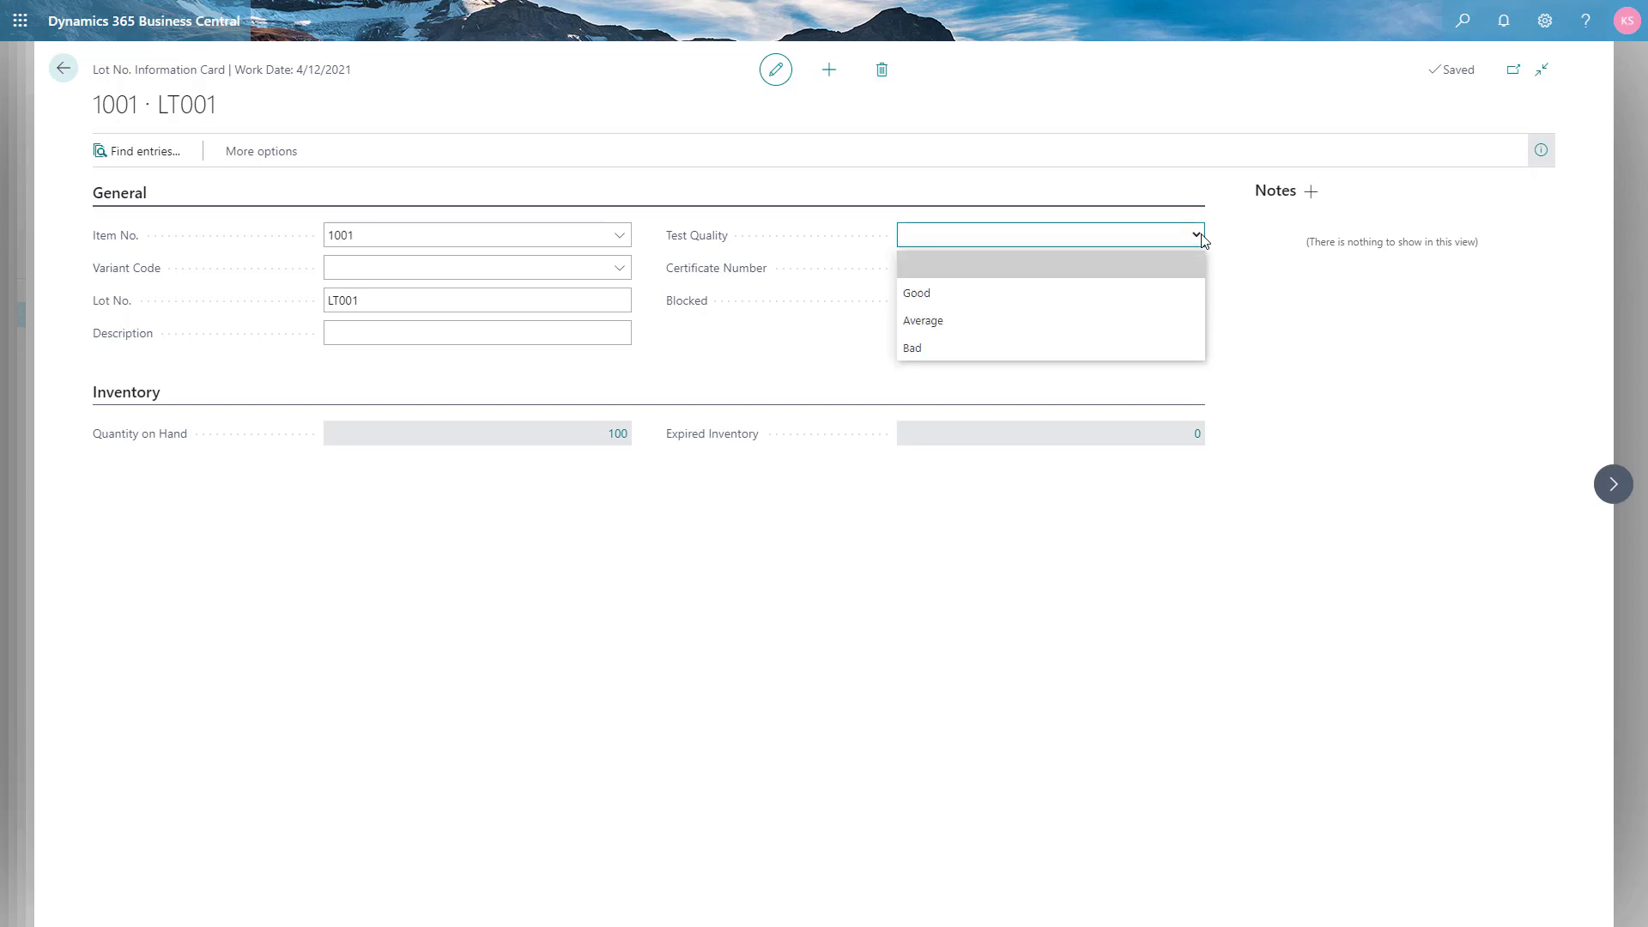
{"action": "left_click", "coordinate": [940, 302]}
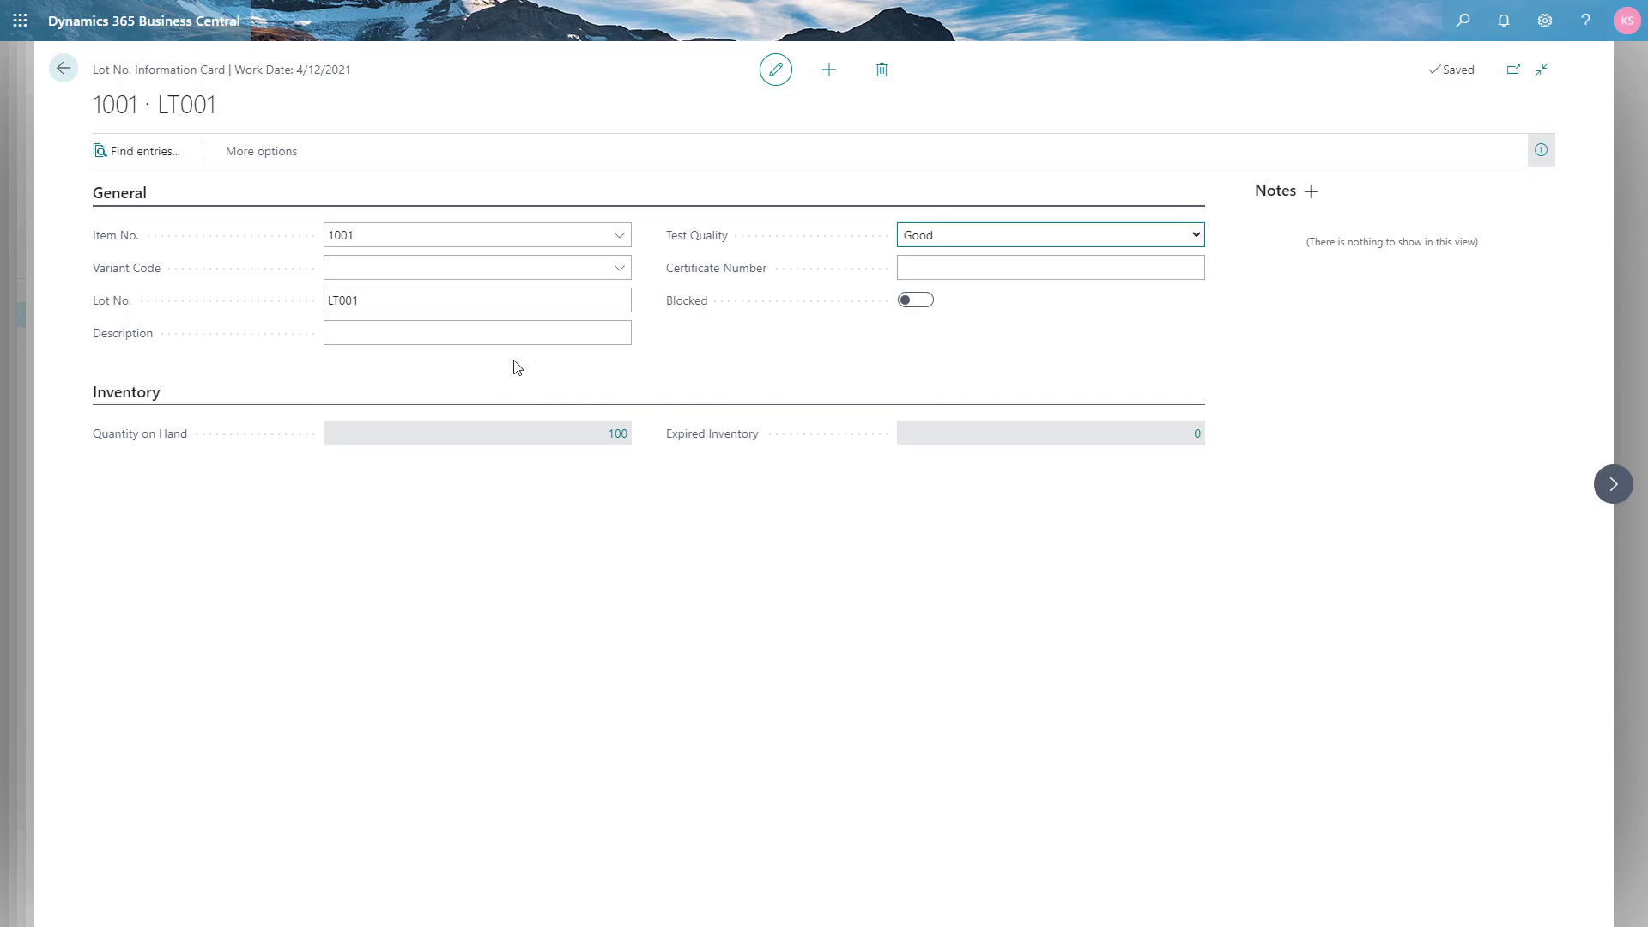
{"action": "left_click", "coordinate": [497, 328]}
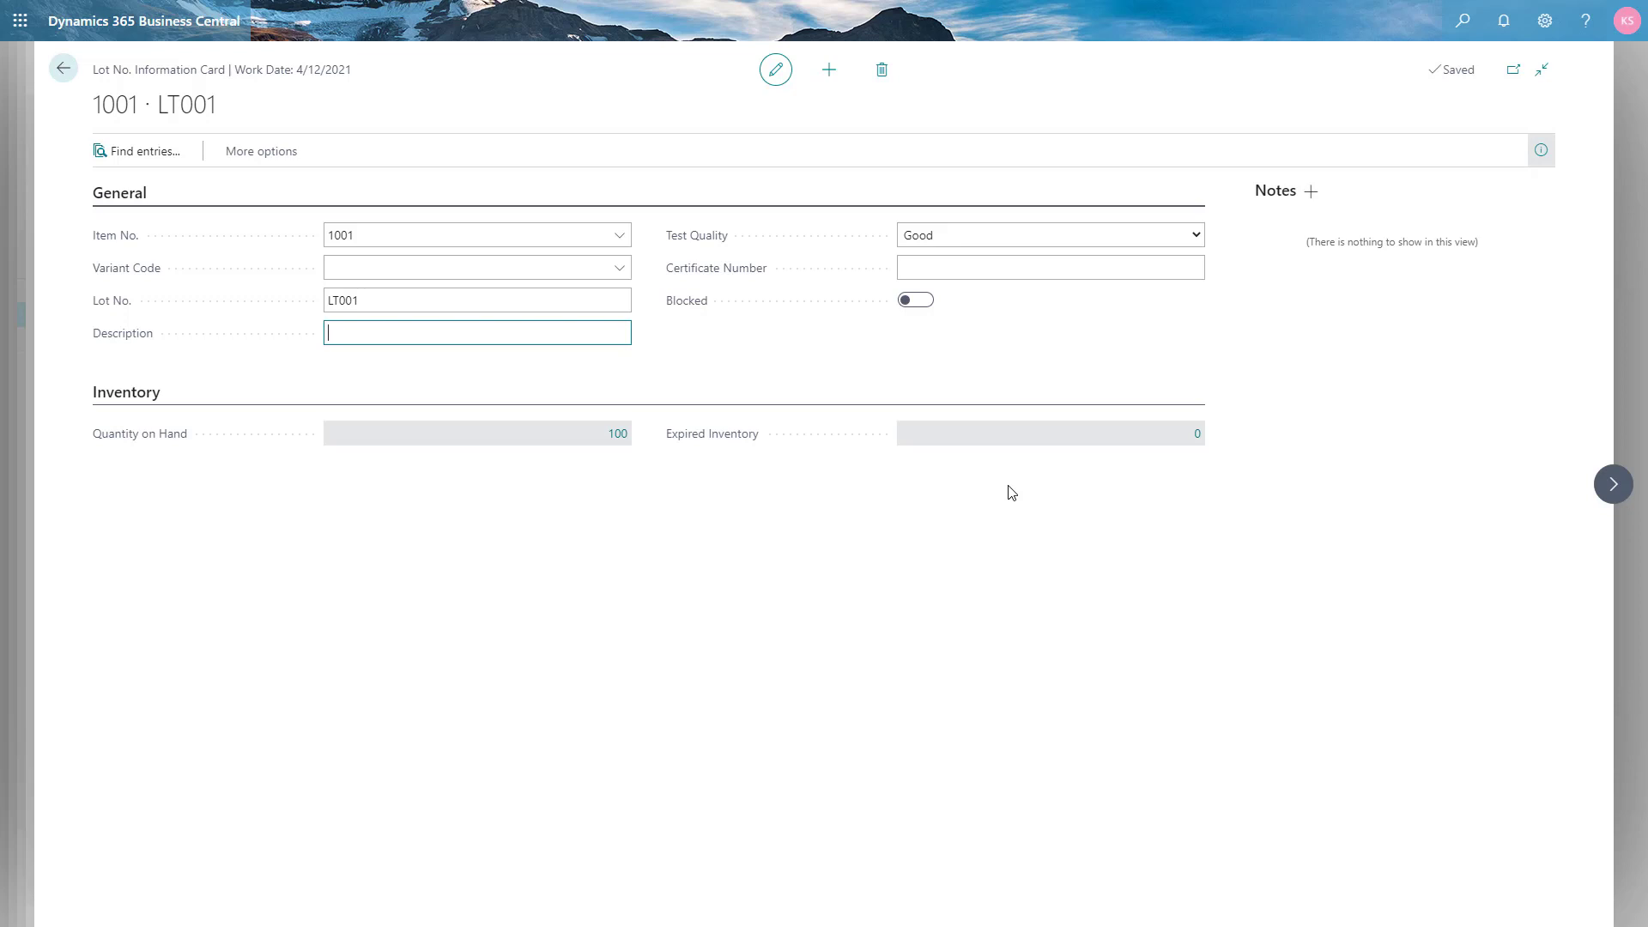
{"action": "key", "text": "Escape"}
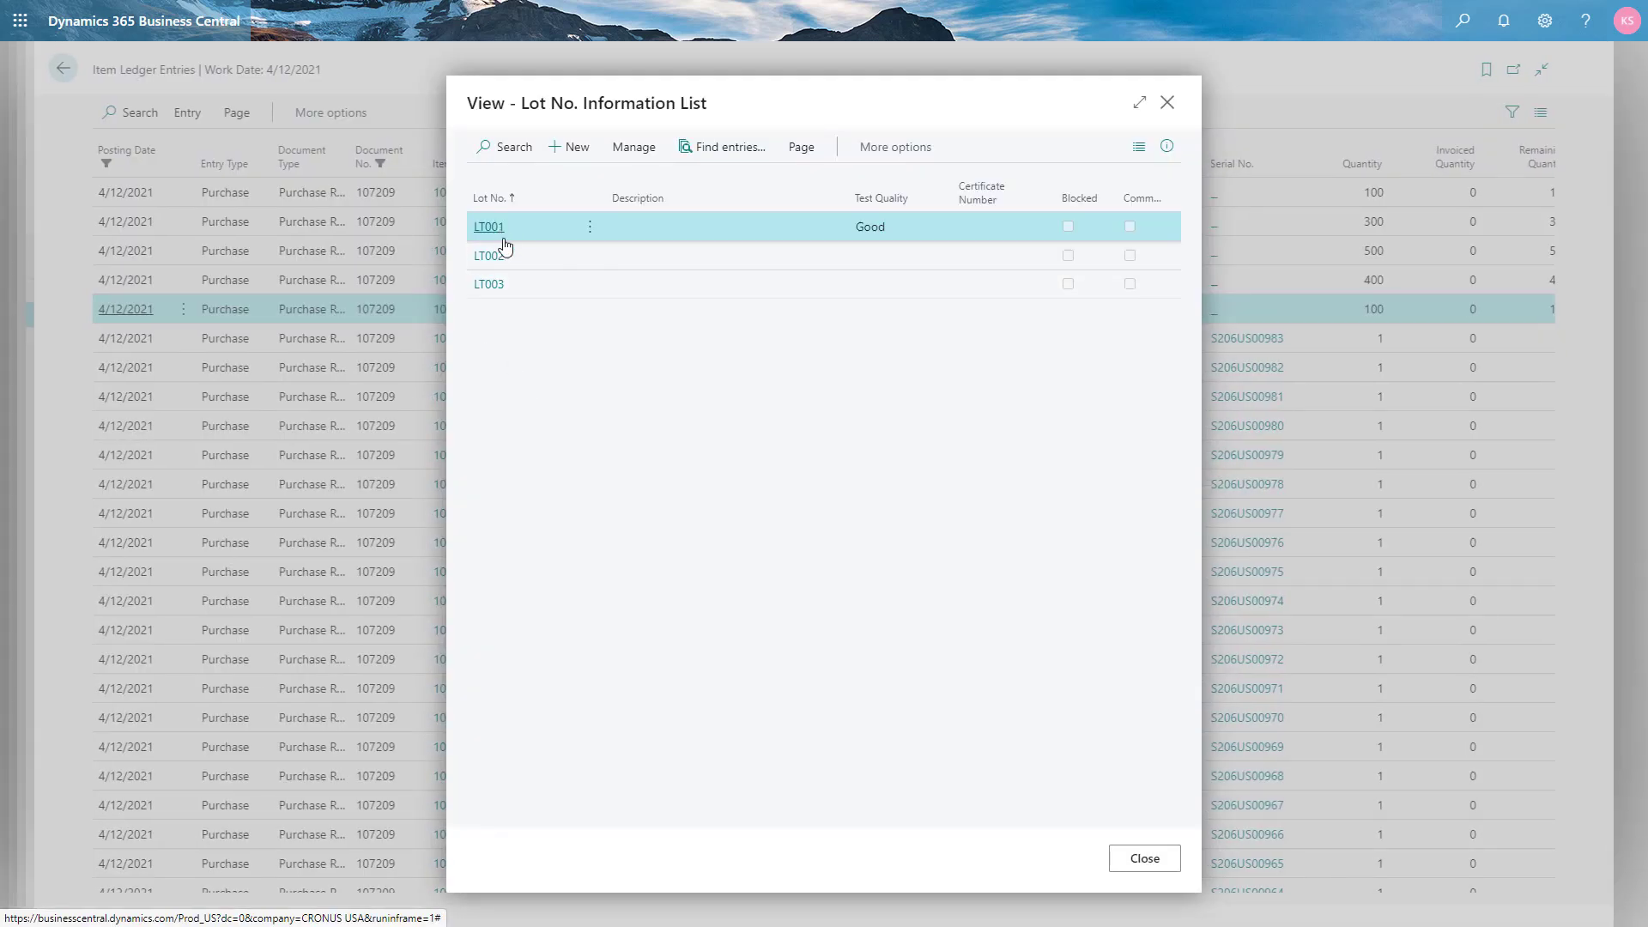